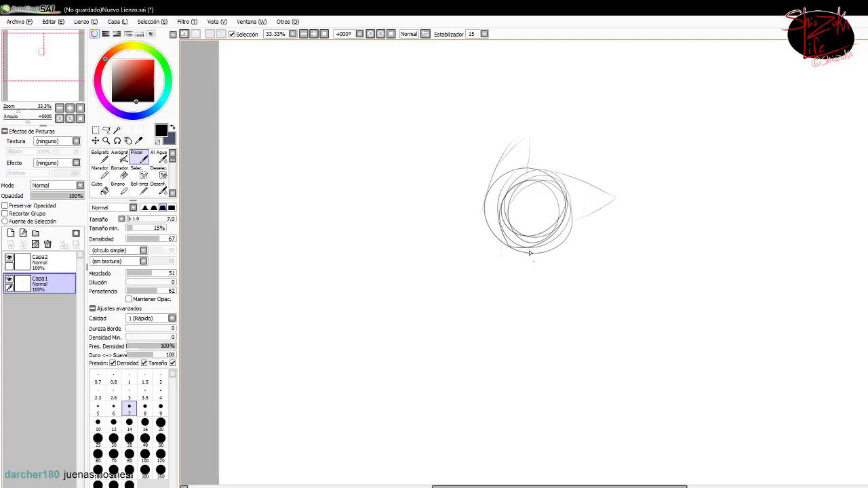
Rough in the neck and the raised bent arm, with a shoulder oval, an elbow joint and an arc across the head.
drag(577, 258, 583, 273)
drag(509, 178, 610, 264)
drag(486, 197, 638, 185)
drag(589, 260, 628, 180)
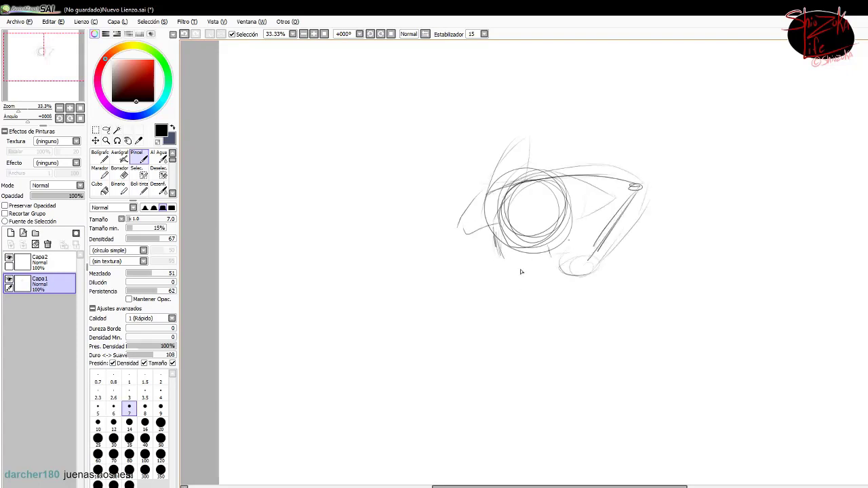
Sketch the chest oval, the opposite shoulder circle with its upper-arm line, and a small guide circle on the face.
drag(563, 271, 576, 329)
drag(516, 298, 446, 351)
drag(556, 203, 549, 224)
drag(481, 272, 444, 300)
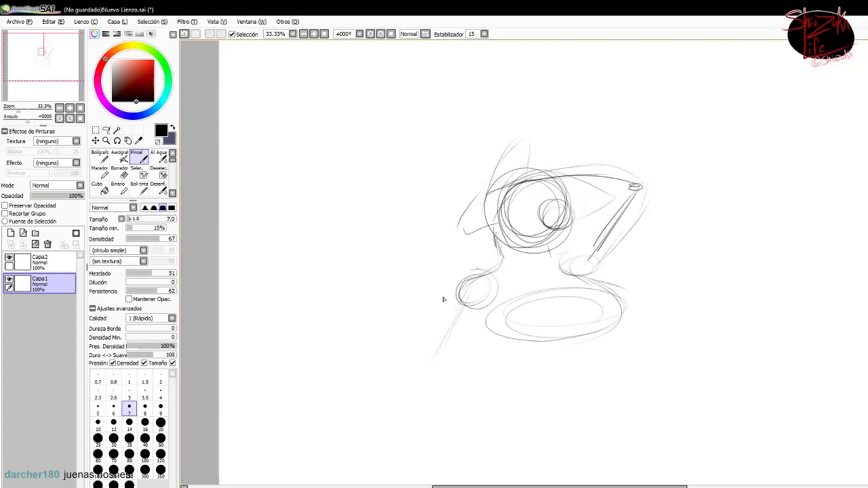
Sketch the torso line, hip curve, upper-leg sides and the lowered arm's elbow and forearm.
drag(466, 403, 576, 428)
drag(462, 404, 443, 479)
drag(582, 420, 581, 481)
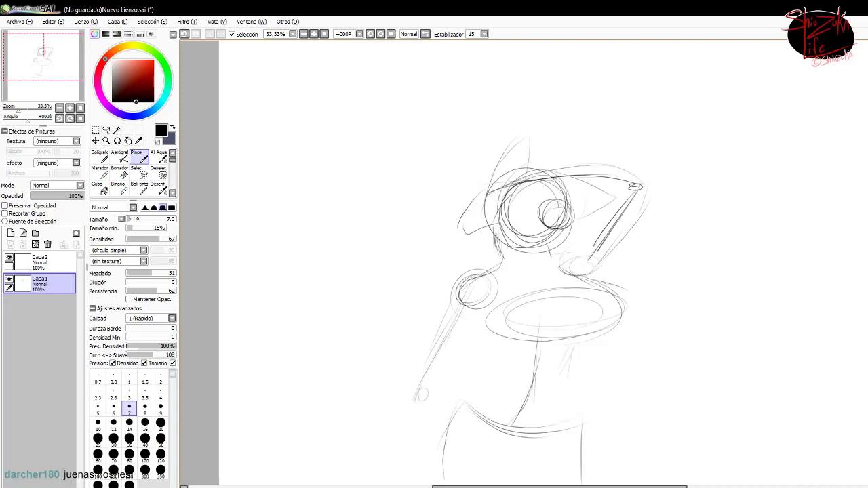
scroll(517, 313, down, 3)
drag(427, 270, 423, 281)
drag(420, 284, 519, 298)
drag(582, 332, 617, 451)
key(minus)
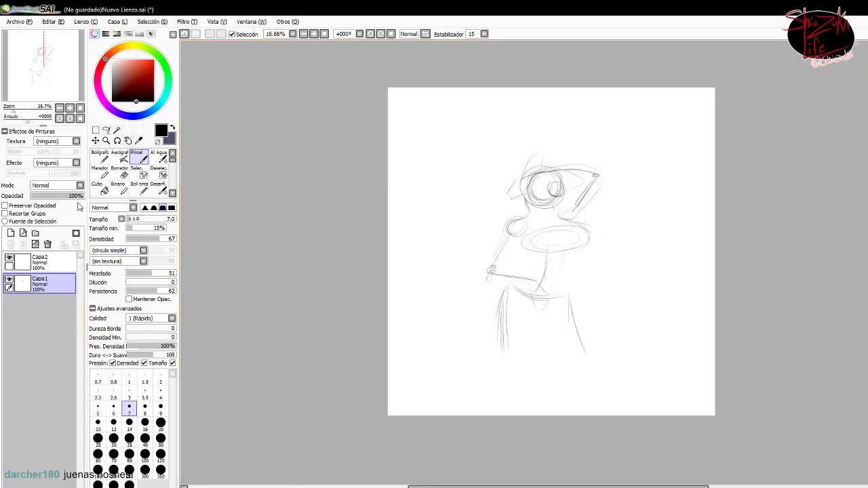
Move the whole figure sketch upward on the canvas to make room for the legs.
key(ctrl+t)
drag(556, 239, 553, 204)
scroll(557, 238, up, 1)
key(Return)
Sketch the knee joints, lower-leg lines and simple foot shapes, undoing a stray stroke.
drag(485, 333, 495, 335)
drag(591, 324, 602, 328)
mouse_move(599, 338)
mouse_down()
mouse_move(623, 422)
mouse_move(561, 422)
mouse_up()
key(ctrl+z)
Select the figure from the forearm down to the feet and shift it slightly downward to lengthen the torso.
key(m)
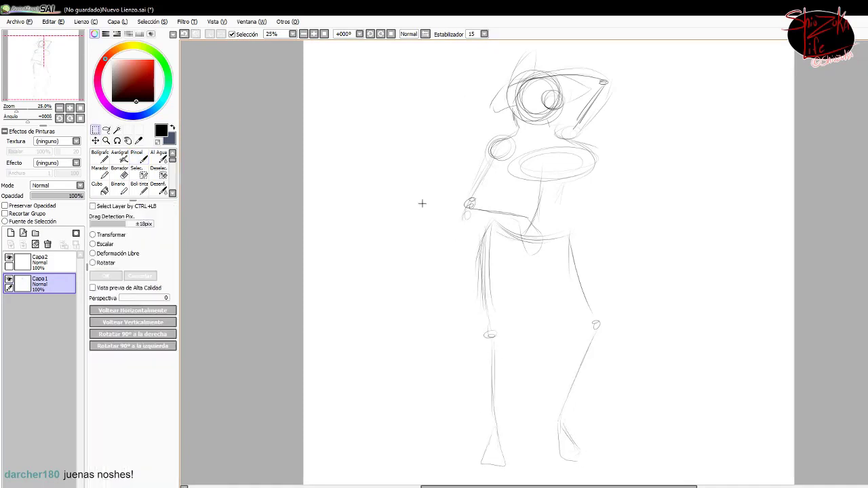
drag(421, 202, 620, 472)
scroll(620, 374, down, 3)
key(ctrl+t)
drag(533, 285, 538, 302)
key(Return)
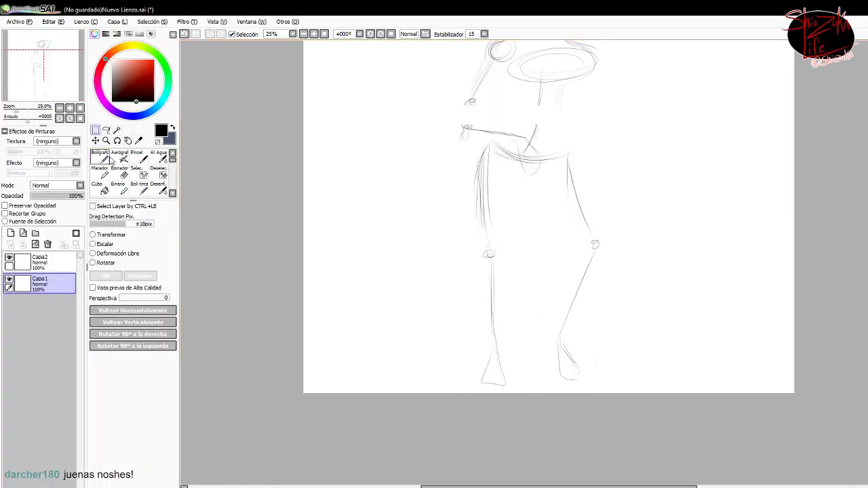
Redraw the lowered forearm across the gap and rejoin the torso lines with the brush.
key(b)
scroll(543, 238, up, 2)
mouse_move(461, 182)
mouse_down()
mouse_move(476, 207)
mouse_move(513, 227)
mouse_up()
drag(540, 172, 543, 200)
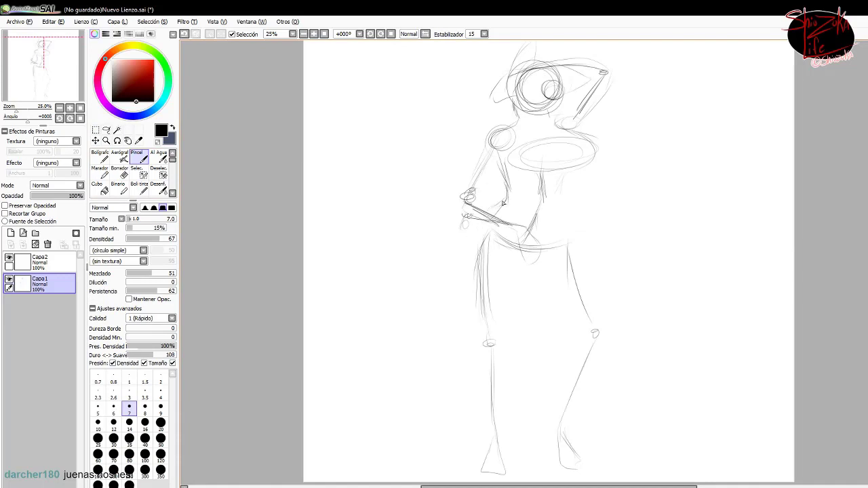
Sketch the contours of the hips, pelvis and both thighs around the leg guidelines.
drag(475, 228, 485, 325)
drag(468, 238, 479, 319)
mouse_move(505, 199)
mouse_down()
mouse_move(502, 239)
mouse_move(567, 217)
mouse_up()
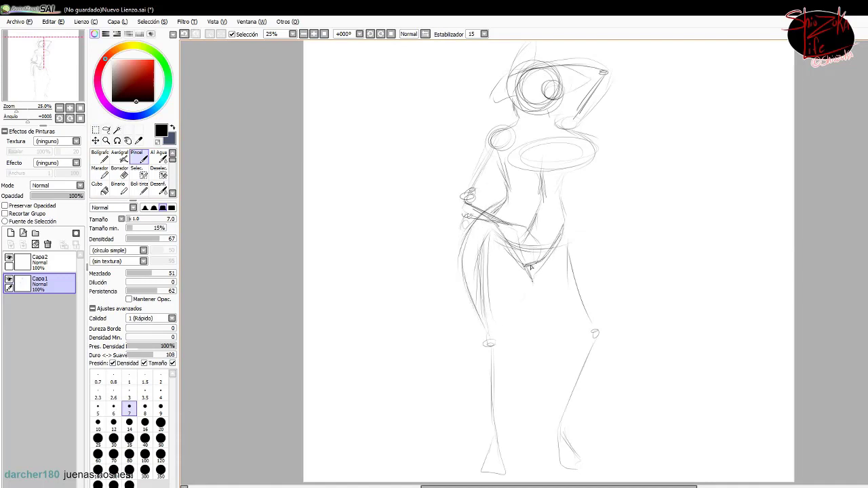
drag(531, 267, 488, 343)
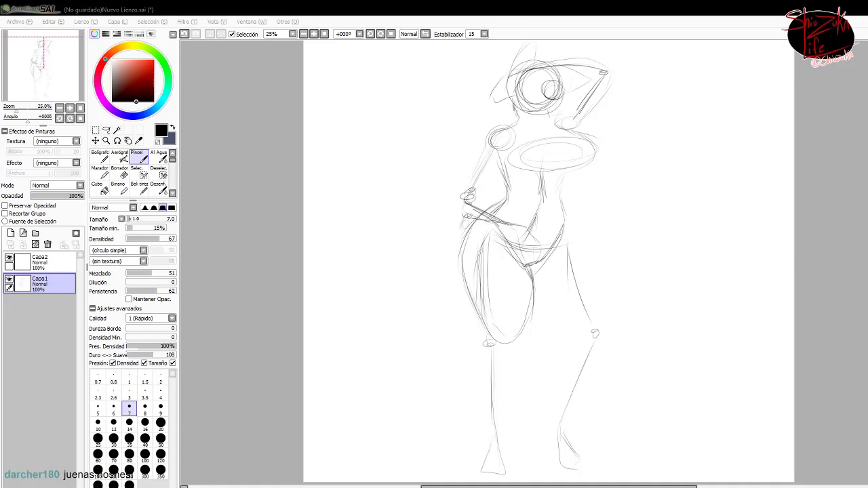
drag(606, 78, 587, 97)
mouse_move(514, 203)
mouse_down()
mouse_move(562, 251)
mouse_move(587, 318)
mouse_up()
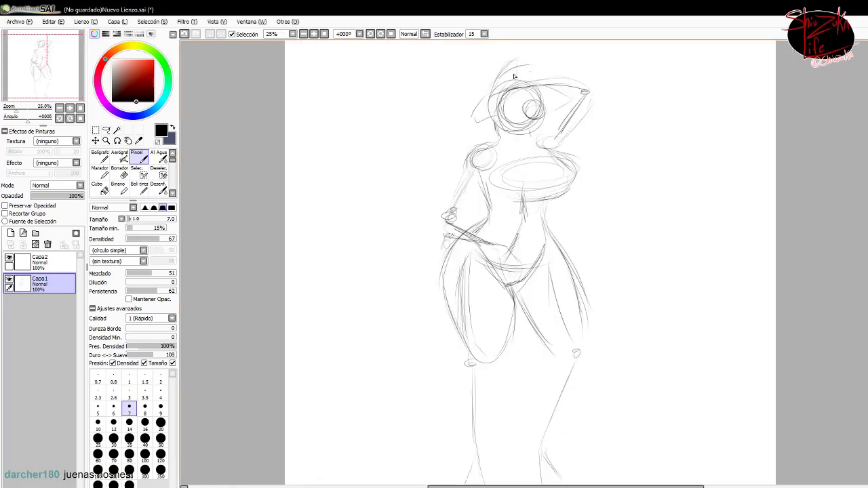
Sketch the crown of the head and fill out the raised arm around its elbow and forearm.
drag(514, 77, 549, 81)
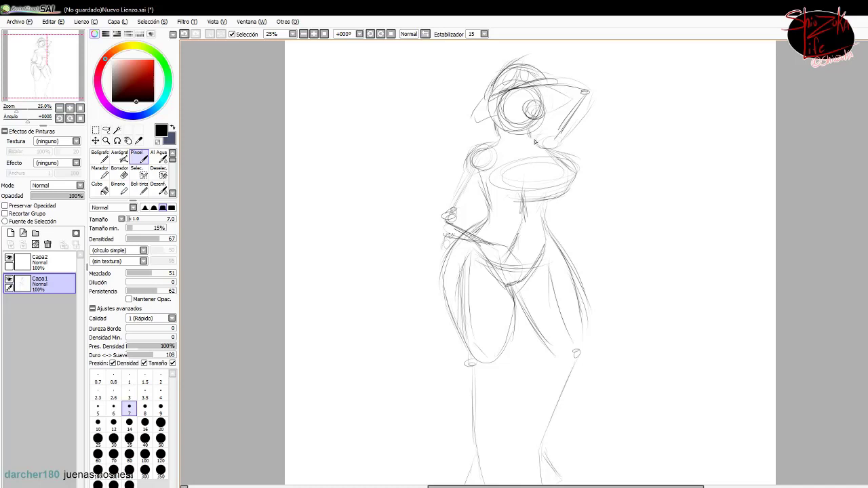
drag(565, 115, 593, 94)
drag(590, 89, 570, 82)
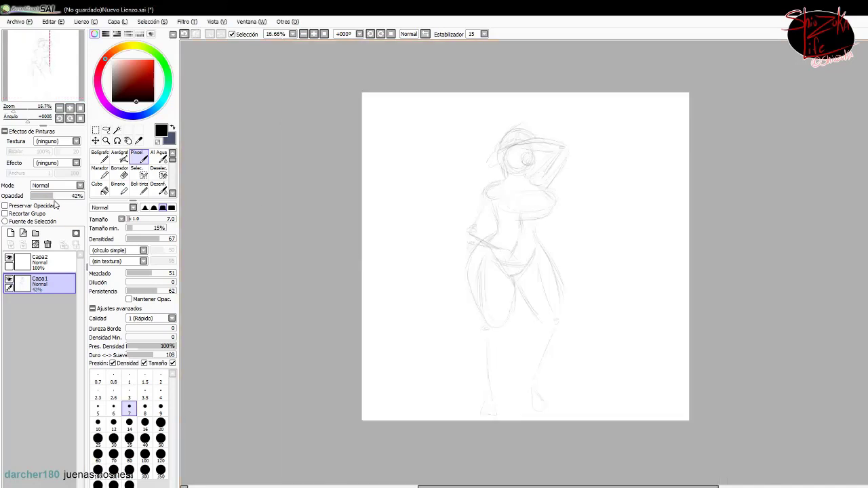
Activate layer Capa2, set the brush size to 13 and draw the brow, nose, lips and jaw lines of the face.
key(ctrl+plus)
click(40, 261)
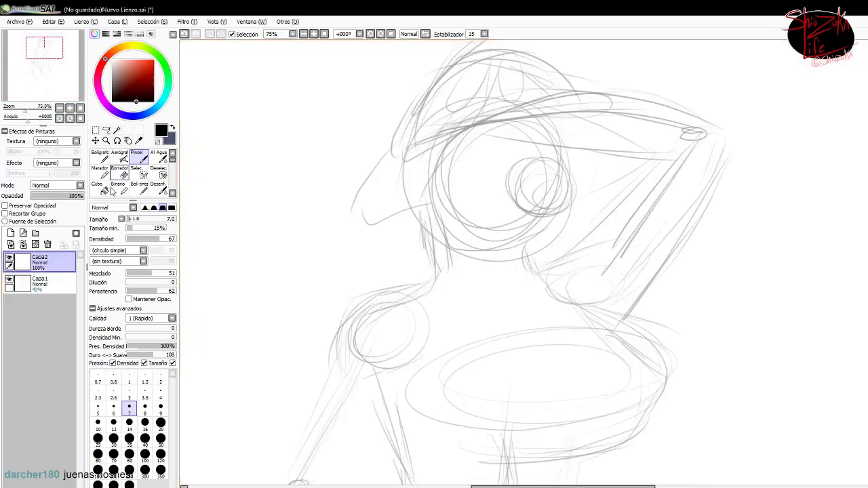
key(bracketright)
mouse_move(561, 154)
mouse_down()
mouse_move(545, 157)
mouse_move(569, 186)
mouse_move(563, 170)
mouse_move(567, 193)
mouse_up()
key(ctrl+z)
mouse_move(536, 207)
mouse_down()
mouse_move(500, 240)
mouse_move(561, 204)
mouse_move(523, 239)
mouse_up()
key(ctrl+z)
drag(520, 139, 477, 157)
drag(506, 136, 479, 153)
drag(391, 145, 475, 62)
scroll(468, 123, up, 3)
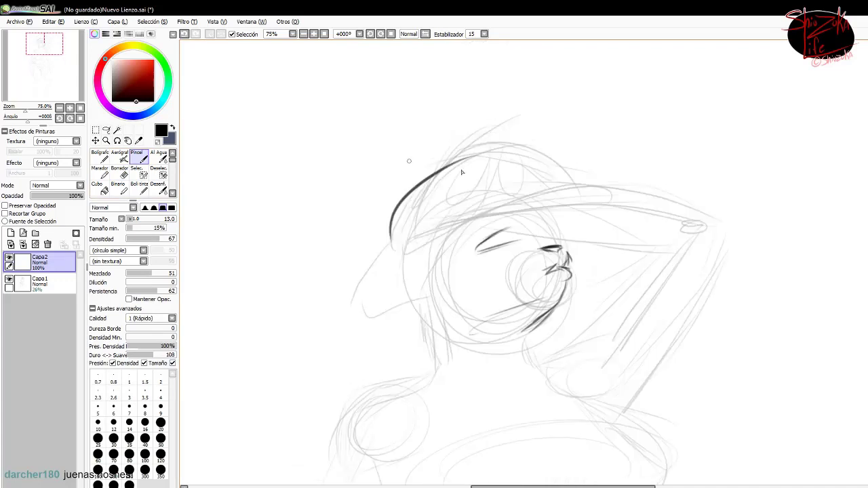
key(ctrl+z)
Draw the hand resting over the face and both edges of the forearm out to the raised elbow.
mouse_move(459, 212)
mouse_down()
mouse_move(712, 218)
mouse_move(421, 285)
mouse_up()
mouse_move(478, 225)
mouse_down()
mouse_move(434, 289)
mouse_move(621, 235)
mouse_up()
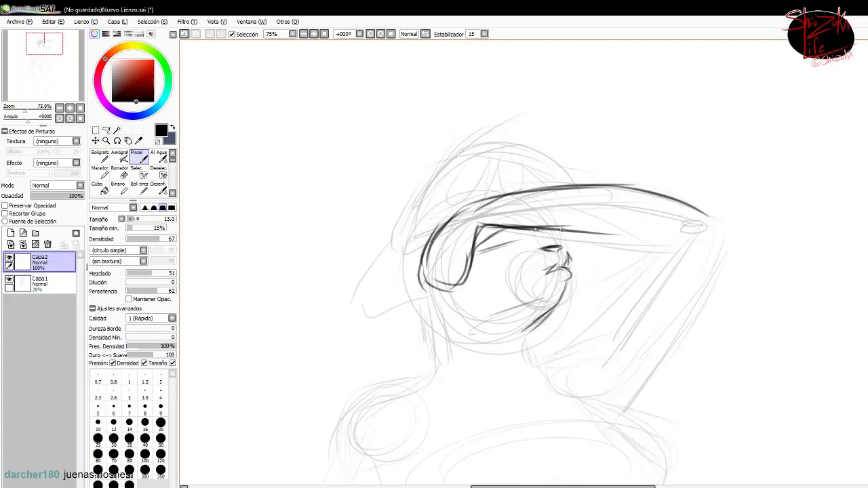
drag(536, 229, 711, 225)
Draw both edges of the raised upper arm from the elbow down to the neck and armpit.
drag(711, 225, 606, 401)
mouse_move(653, 240)
mouse_down()
mouse_move(530, 353)
mouse_move(548, 335)
mouse_up()
drag(590, 323, 534, 347)
drag(599, 365, 583, 403)
mouse_move(611, 411)
mouse_down()
mouse_move(574, 394)
mouse_move(621, 411)
mouse_up()
drag(696, 273, 605, 406)
Draw the rounded shoulder of the lowered arm and both sides of the neck.
scroll(474, 285, down, 4)
mouse_move(443, 262)
mouse_down()
mouse_move(379, 264)
mouse_move(340, 343)
mouse_up()
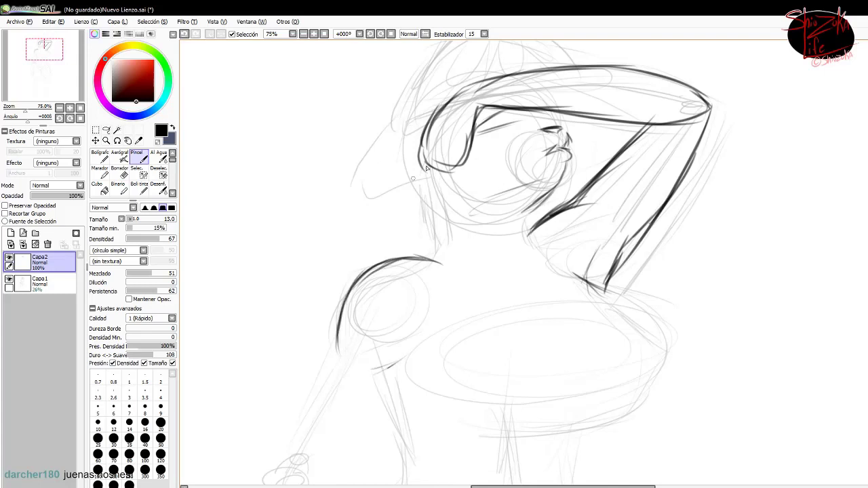
drag(432, 203, 440, 253)
drag(532, 212, 525, 235)
Draw the chest contours and the side of the waist beneath the raised arm, redoing the first curve.
scroll(475, 271, down, 4)
mouse_move(523, 193)
mouse_down()
mouse_move(585, 279)
mouse_move(567, 332)
mouse_up()
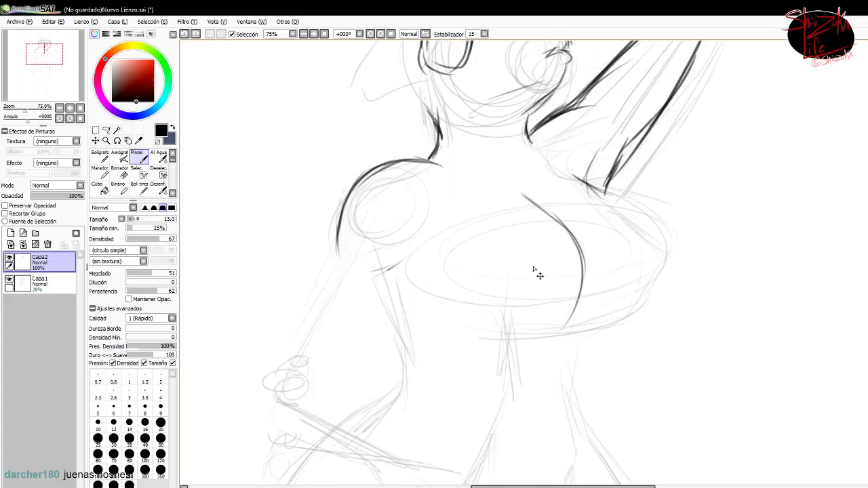
key(ctrl+z)
mouse_move(576, 178)
mouse_down()
mouse_move(631, 207)
mouse_move(645, 295)
mouse_move(566, 313)
mouse_up()
mouse_move(528, 256)
mouse_down()
mouse_move(579, 332)
mouse_move(576, 438)
mouse_move(553, 284)
mouse_up()
key(e)
key(b)
mouse_move(519, 217)
mouse_down()
mouse_move(527, 275)
mouse_move(433, 306)
mouse_up()
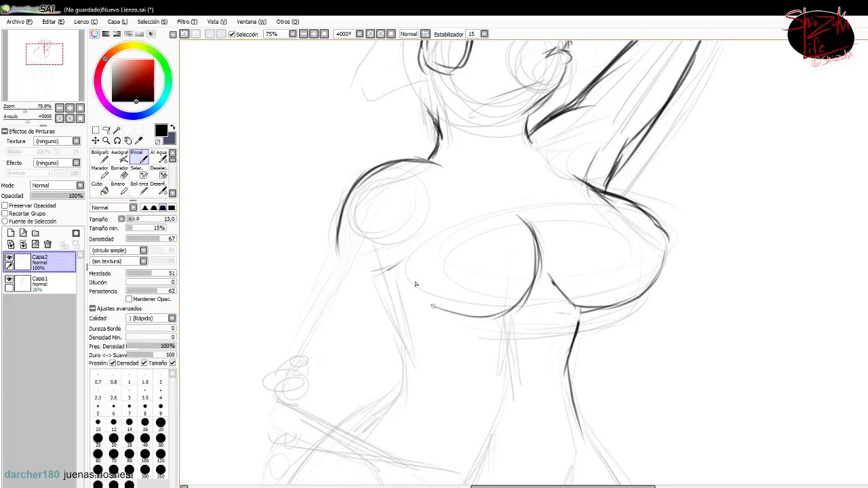
Select the chest lines up to the armpit and enlarge them slightly with a transform.
key(m)
drag(450, 189, 703, 316)
key(s)
drag(594, 187, 565, 178)
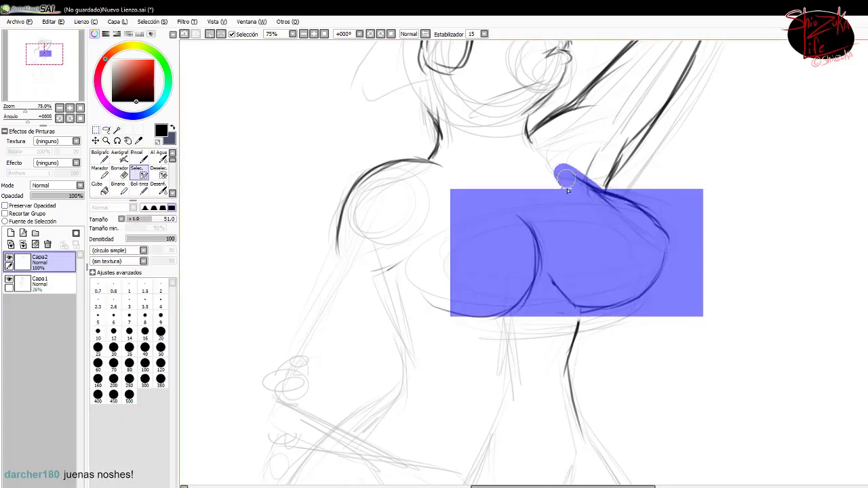
key(minus)
key(ctrl+t)
mouse_move(568, 267)
mouse_down()
mouse_move(564, 283)
mouse_move(561, 265)
mouse_move(571, 285)
mouse_move(566, 279)
mouse_up()
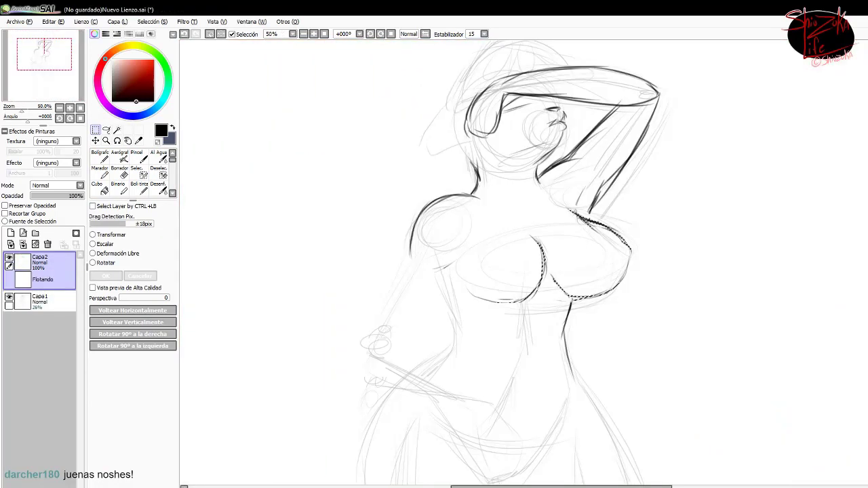
key(ctrl+t)
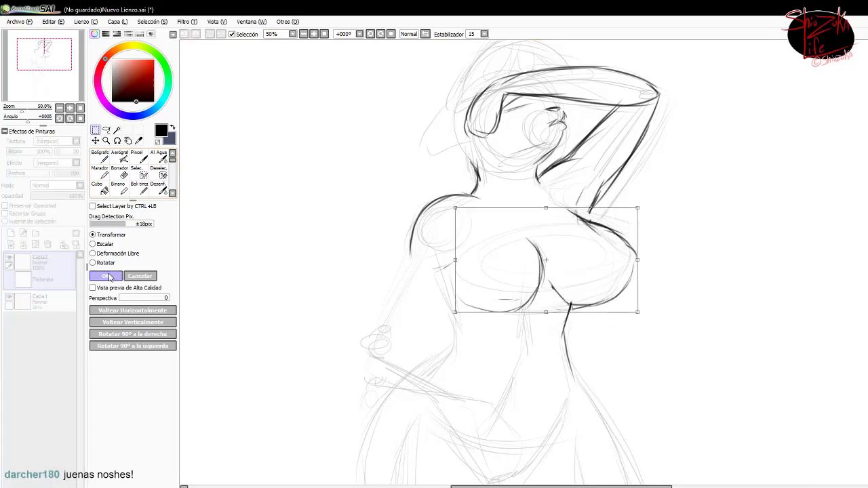
click(108, 277)
Close the chest curve on the lowered-arm side and nudge that shape slightly into place with a transform.
key(ctrl+z)
mouse_move(475, 309)
mouse_down()
mouse_move(453, 257)
mouse_move(457, 295)
mouse_up()
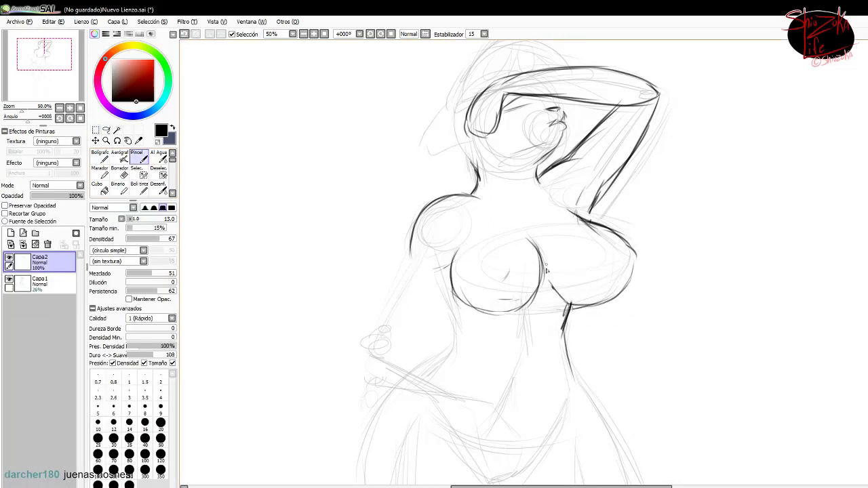
key(ctrl+t)
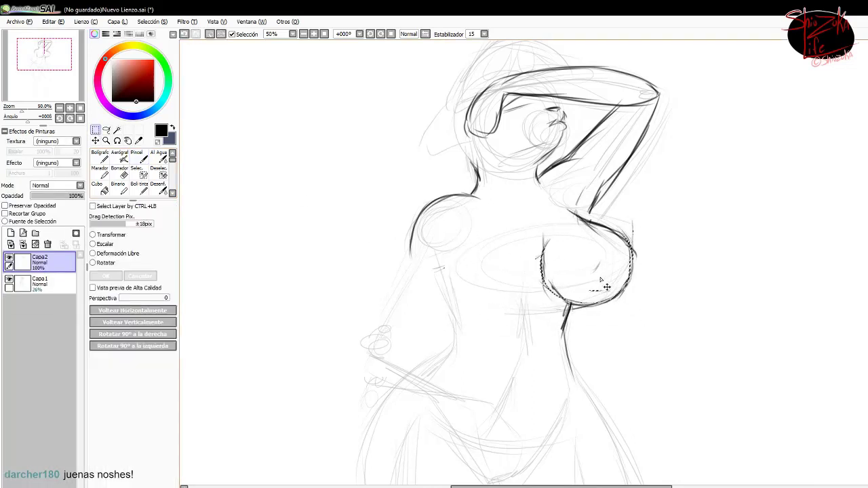
drag(543, 285, 551, 292)
key(Return)
click(139, 156)
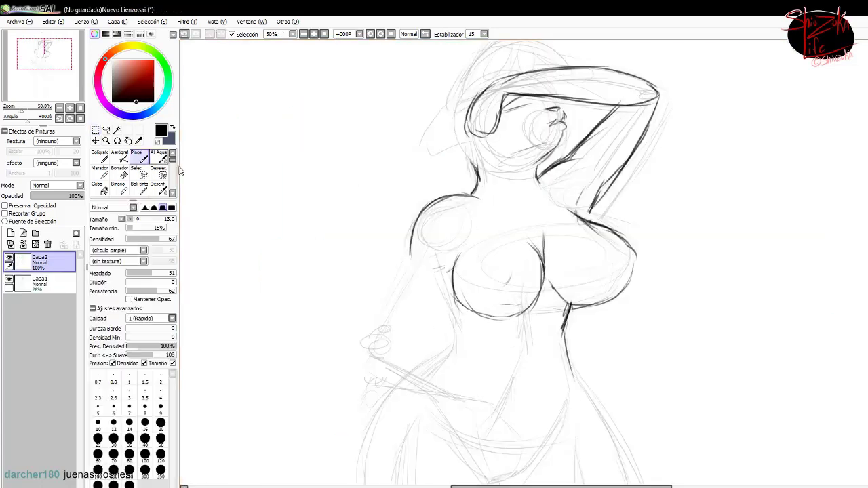
Redraw the lowered upper arm from shoulder to elbow and add the collarbone lines.
key(ctrl+z)
mouse_move(472, 193)
mouse_down()
mouse_move(407, 238)
mouse_move(365, 333)
mouse_up()
drag(446, 266, 398, 334)
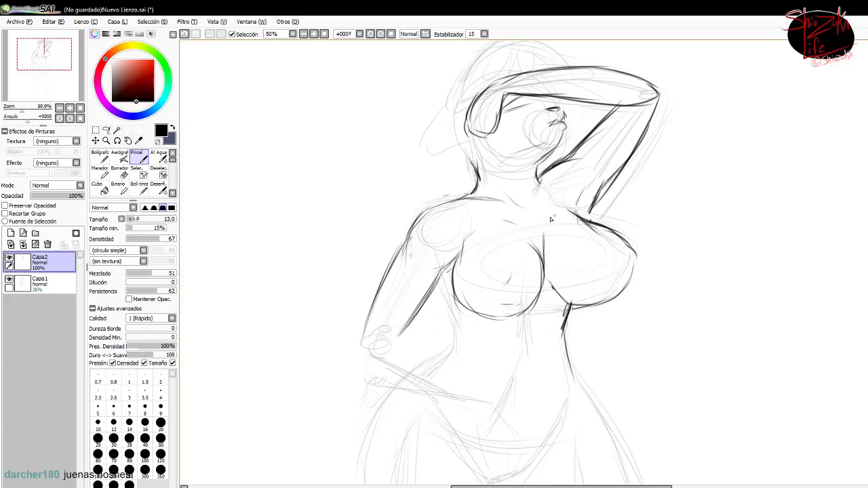
drag(556, 202, 611, 226)
Draw the waist edge below the lowered arm, plus the top's shoulder straps, neckline and loose side edge.
drag(441, 273, 453, 359)
drag(466, 203, 480, 305)
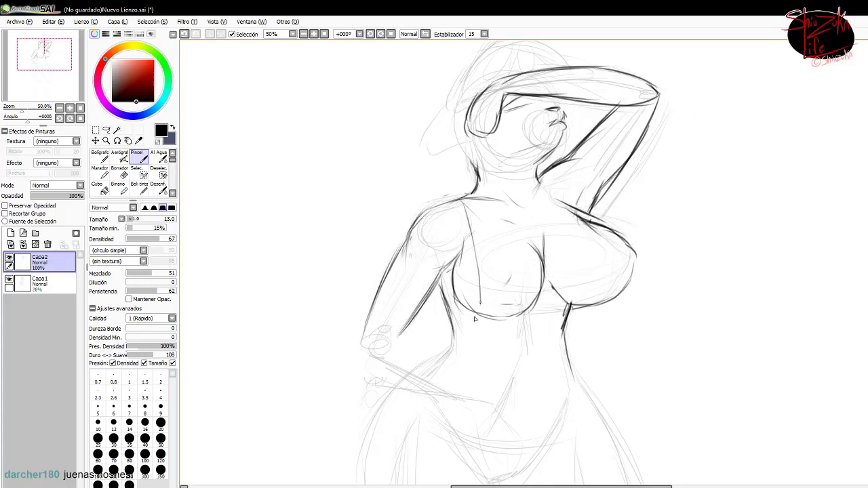
drag(477, 191, 536, 275)
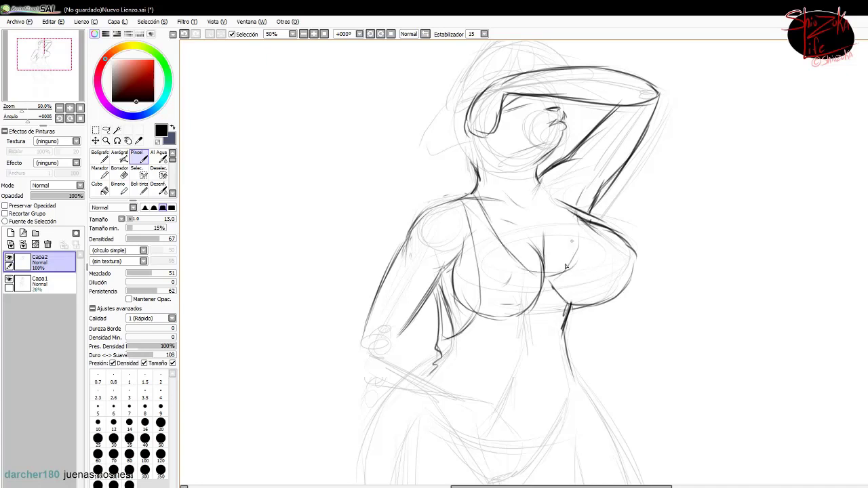
drag(585, 190, 563, 275)
Draw the fabric lines around the raised arm's armpit, the ragged garment edge by the waist and the lowered elbow.
mouse_move(577, 132)
mouse_down()
mouse_move(574, 214)
mouse_move(596, 212)
mouse_up()
drag(587, 251, 585, 183)
drag(585, 153, 571, 268)
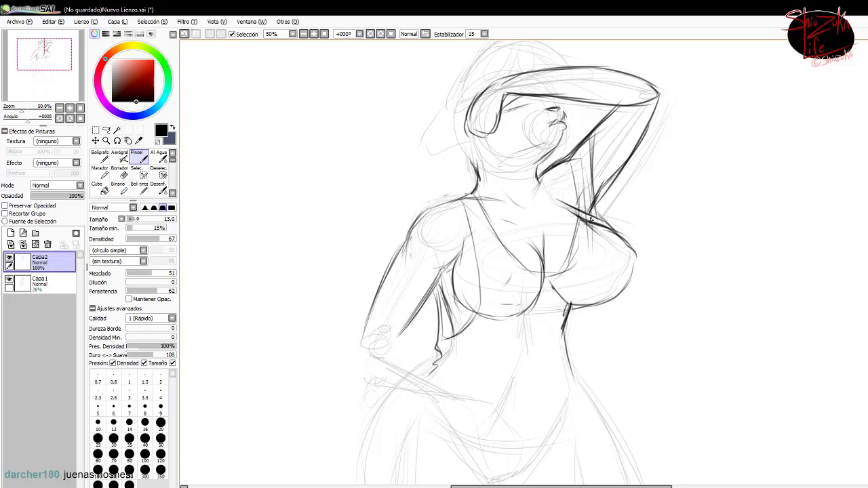
drag(610, 302, 584, 384)
drag(382, 290, 367, 359)
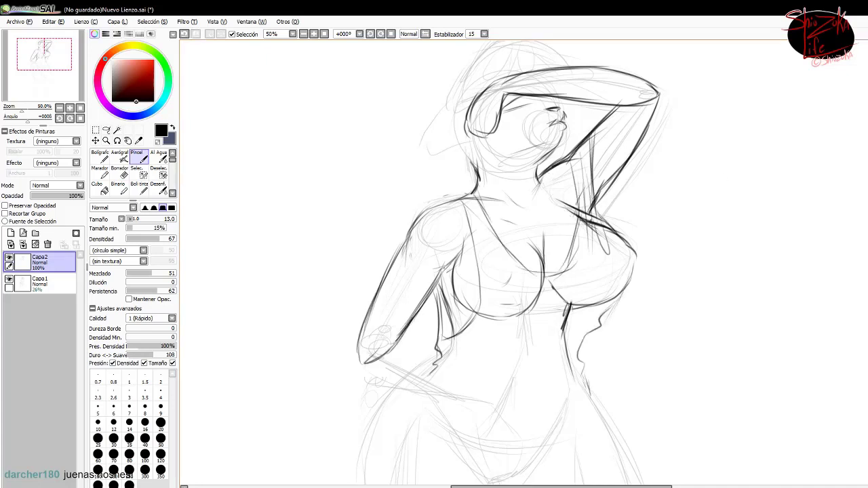
Draw the hair outline over the crown, with locks sweeping forward above the raised forearm.
scroll(475, 271, up, 3)
drag(475, 200, 543, 168)
drag(482, 175, 577, 189)
drag(519, 182, 597, 198)
mouse_move(509, 161)
mouse_down()
mouse_move(455, 234)
mouse_move(484, 178)
mouse_up()
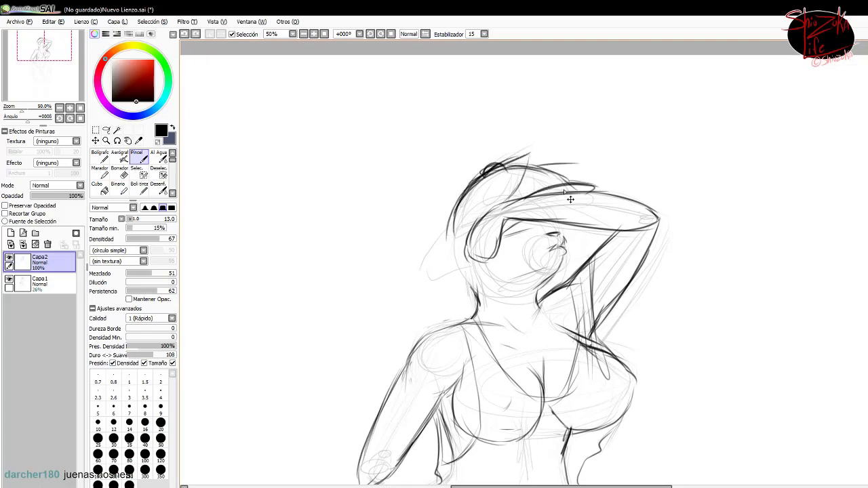
drag(556, 180, 603, 172)
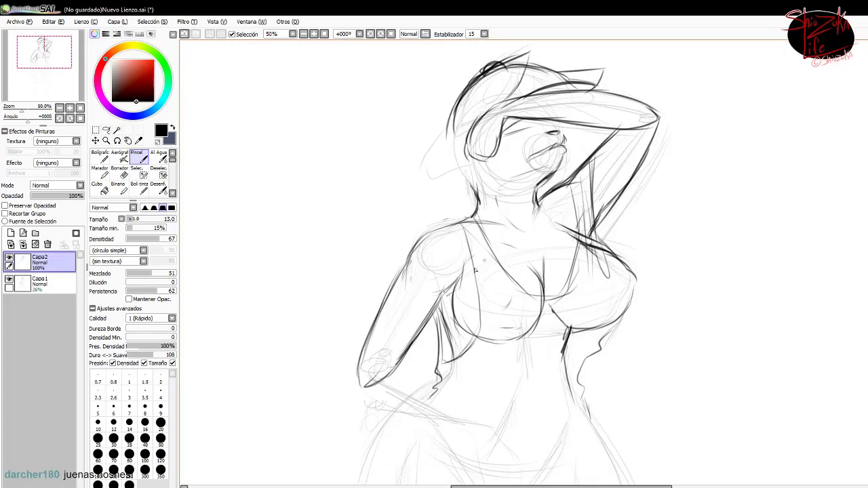
Draw the lowered arm's elbow fold and both edges of the forearm reaching across the hip.
scroll(533, 292, down, 6)
drag(406, 228, 427, 291)
drag(356, 238, 461, 293)
drag(354, 252, 496, 353)
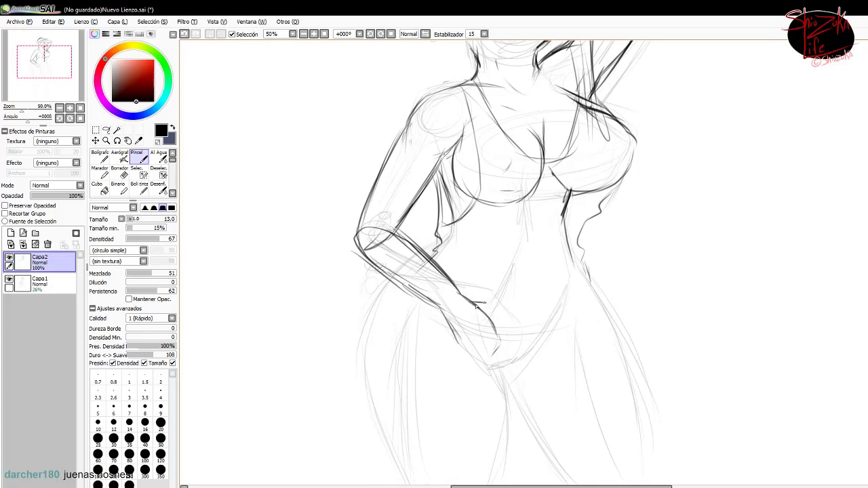
Draw the crossed wrists and hands in front of the hips, including the fingers of the hanging hand.
drag(475, 305, 516, 374)
drag(448, 339, 485, 435)
drag(478, 360, 499, 424)
mouse_move(468, 304)
mouse_down()
mouse_move(434, 248)
mouse_move(468, 305)
mouse_up()
mouse_move(475, 292)
mouse_down()
mouse_move(527, 330)
mouse_move(519, 372)
mouse_up()
Draw the waistband, the garment folds on the chest and the ragged hems of the shorts.
drag(530, 340, 598, 302)
drag(505, 142, 503, 204)
drag(587, 122, 572, 190)
drag(385, 279, 360, 337)
drag(361, 337, 399, 344)
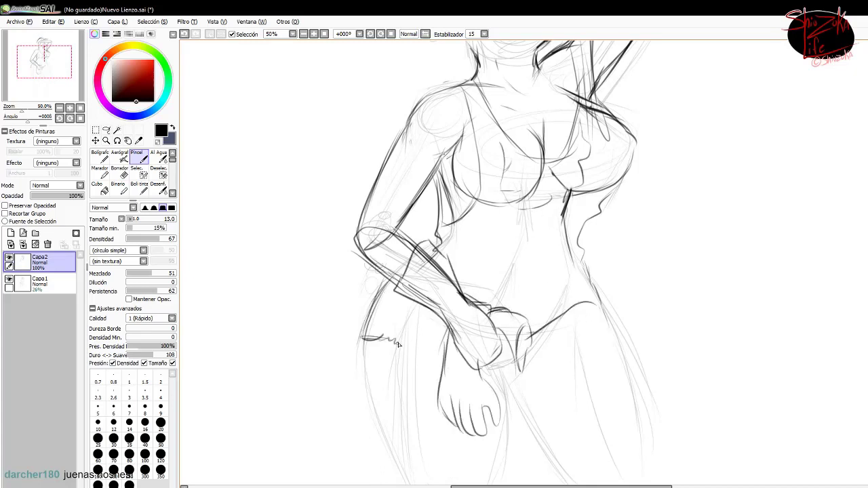
mouse_move(508, 389)
mouse_down()
mouse_move(568, 337)
mouse_move(612, 329)
mouse_up()
drag(611, 332, 515, 383)
Outline the inner and outer edges of both thighs, checking the figure in a mirrored view.
drag(378, 411, 405, 486)
mouse_move(503, 384)
mouse_down()
mouse_move(502, 445)
mouse_move(488, 486)
mouse_up()
drag(516, 391, 565, 485)
drag(617, 327, 665, 423)
key(h)
mouse_move(500, 328)
mouse_down()
mouse_move(453, 432)
mouse_move(452, 484)
mouse_up()
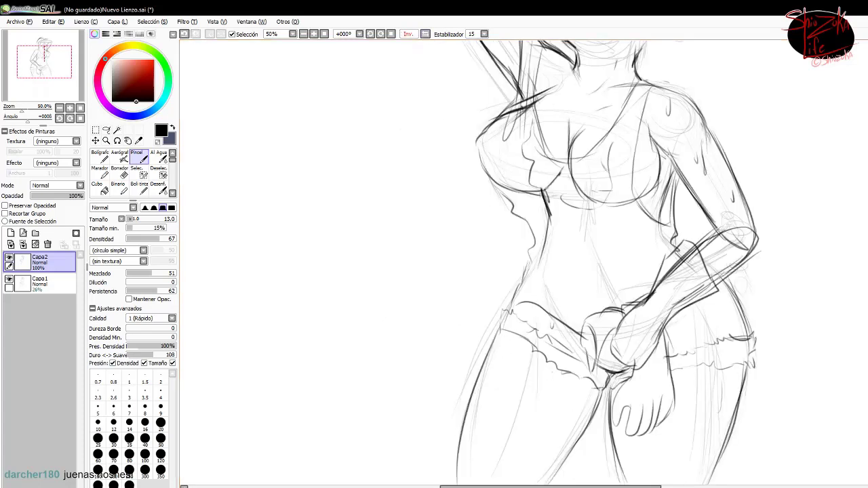
Extend the thigh outlines down to the knees and draw both shin edges of the straight leg.
scroll(453, 475, down, 5)
drag(753, 180, 693, 359)
drag(614, 252, 634, 387)
drag(692, 336, 698, 477)
drag(631, 397, 638, 480)
drag(470, 229, 457, 332)
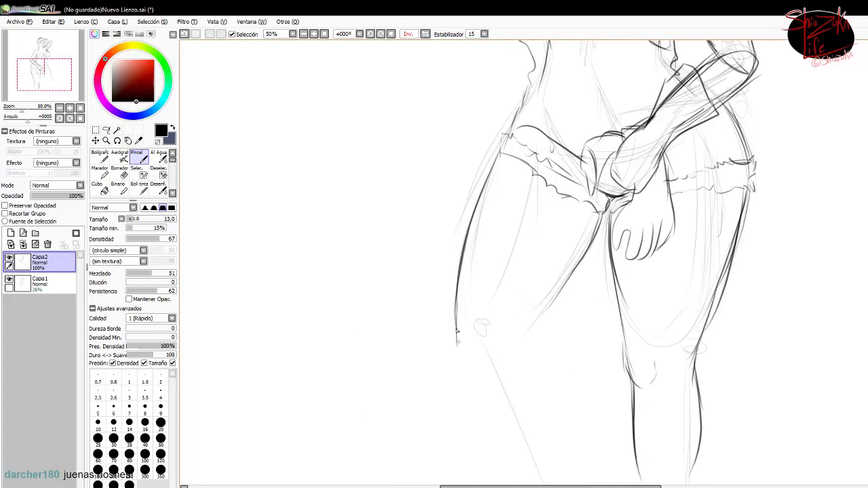
Compare the figure with the finished tahina.jpg artwork, then sketch the bent leg, the straight leg's calf and both feet.
key(h)
key(ctrl+Tab)
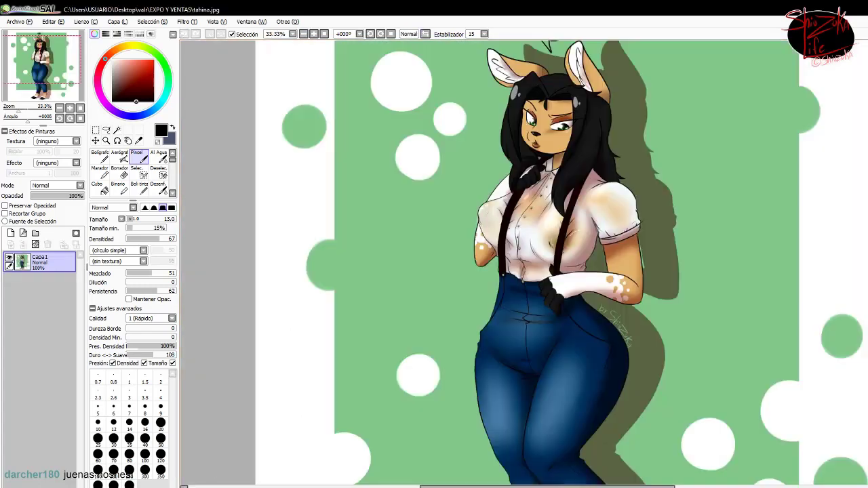
key(ctrl+Tab)
key(minus)
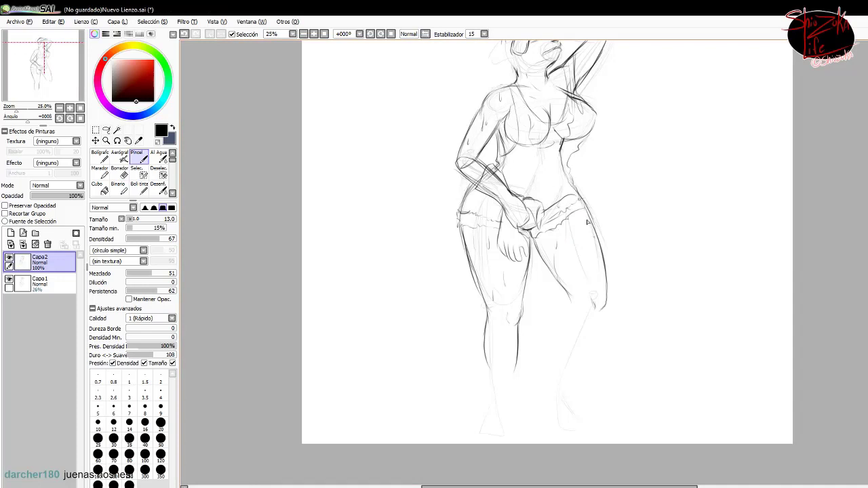
drag(582, 201, 605, 287)
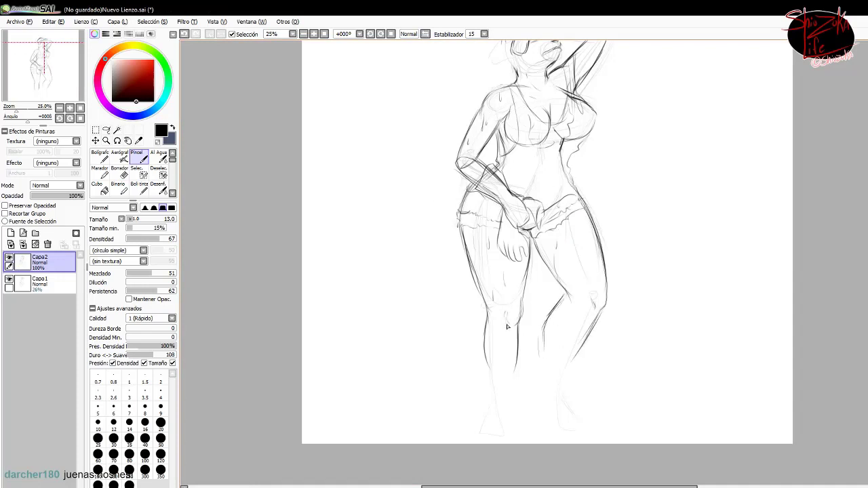
drag(487, 314, 483, 387)
drag(518, 339, 514, 367)
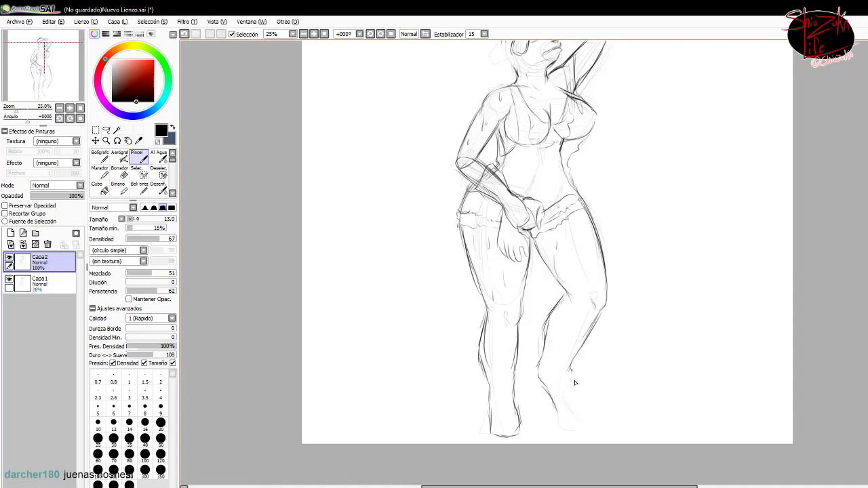
drag(589, 410, 607, 416)
drag(506, 417, 522, 431)
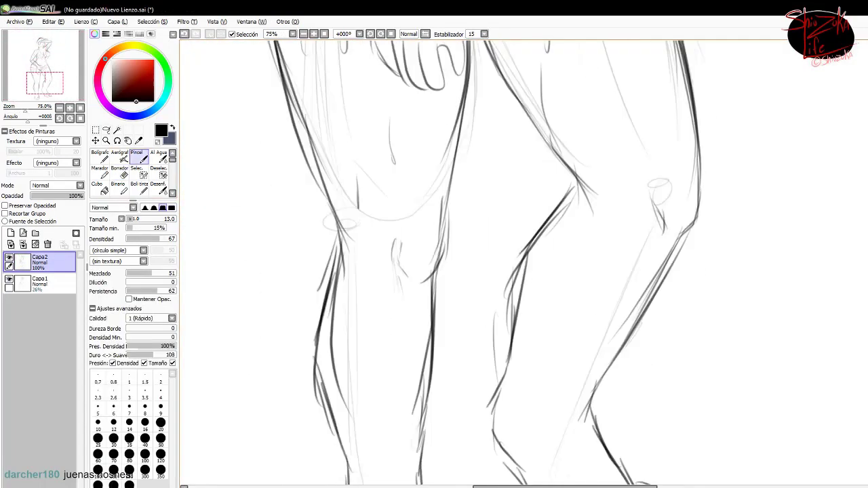
Refine the bent leg's calf contours from the knee down to the ankle with darker strokes.
scroll(522, 264, down, 3)
drag(551, 144, 512, 304)
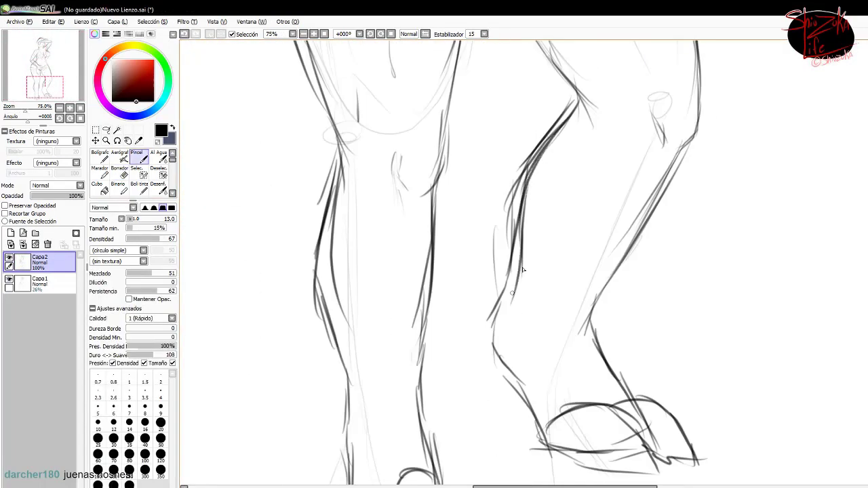
drag(525, 204, 496, 373)
drag(578, 99, 526, 197)
drag(586, 121, 556, 197)
drag(660, 158, 588, 312)
Draw the straight leg's ankle and rounded foot shapes, and strengthen the outer calf line.
scroll(346, 336, down, 3)
drag(343, 316, 350, 432)
mouse_move(396, 374)
mouse_down()
mouse_move(349, 428)
mouse_move(431, 366)
mouse_up()
drag(422, 373, 442, 432)
drag(361, 415, 397, 454)
drag(339, 387, 388, 439)
scroll(334, 185, up, 3)
drag(340, 154, 320, 366)
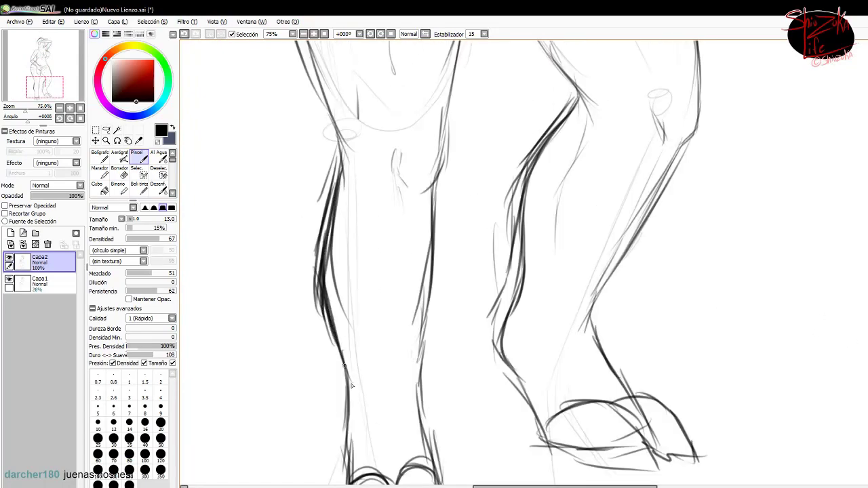
Draw the long hair locks framing the face and the hair and tie at the back of the head.
scroll(469, 272, up, 10)
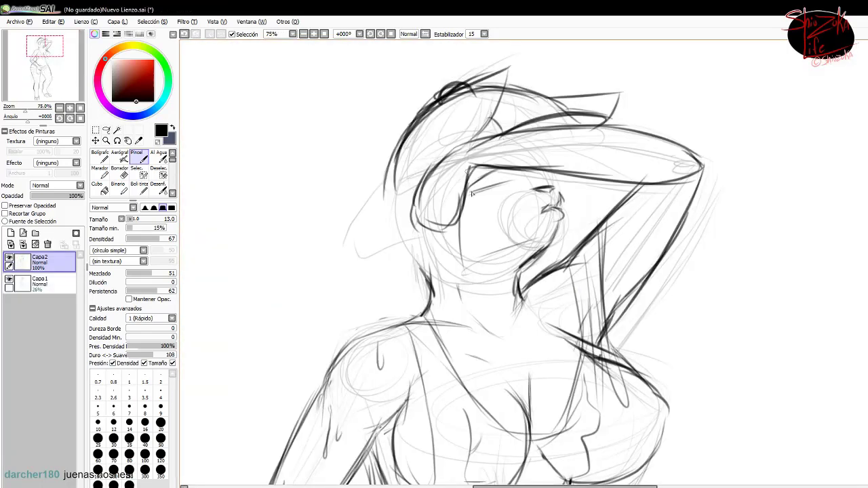
drag(469, 166, 499, 349)
mouse_move(556, 175)
mouse_down()
mouse_move(543, 309)
mouse_move(548, 302)
mouse_up()
drag(421, 98, 406, 222)
drag(407, 169, 380, 278)
drag(403, 133, 376, 178)
drag(416, 101, 383, 169)
drag(420, 40, 385, 126)
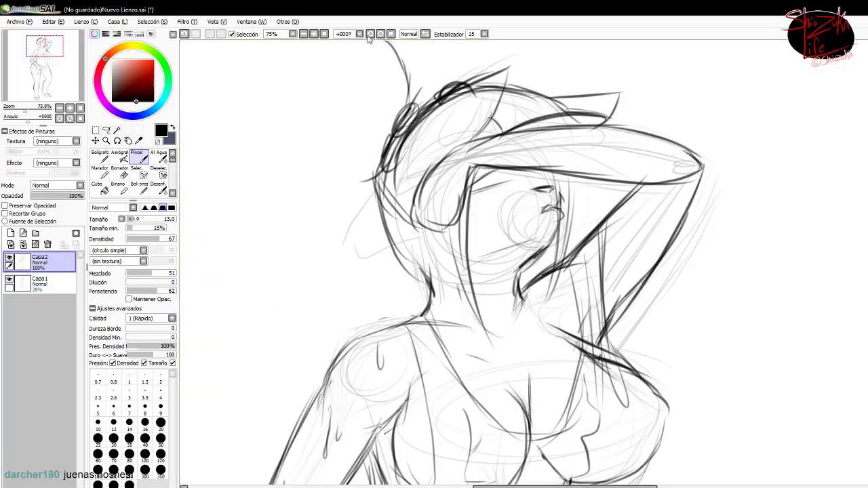
Sketch the long ponytail hanging from the back of the head past the shoulder.
scroll(407, 136, down, 3)
drag(478, 177, 431, 224)
drag(448, 194, 419, 333)
drag(482, 230, 474, 299)
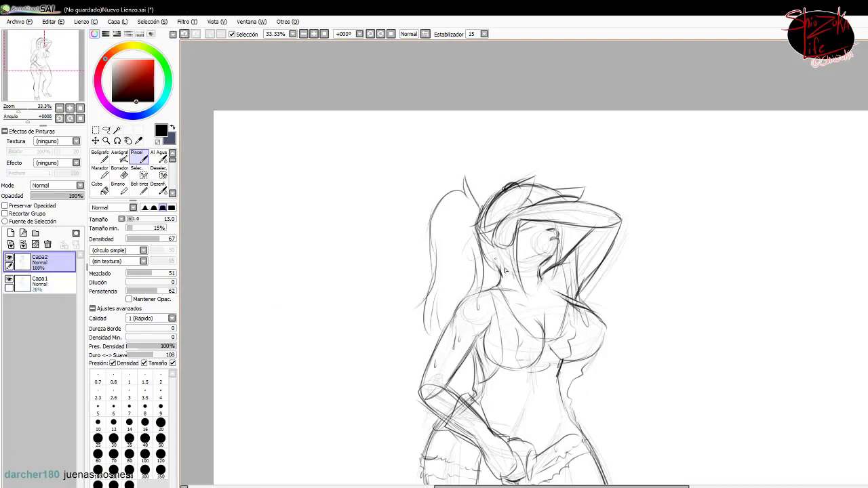
Erase the rough mouth area and redraw the nose, lips and far eye in the face's profile.
scroll(550, 228, up, 5)
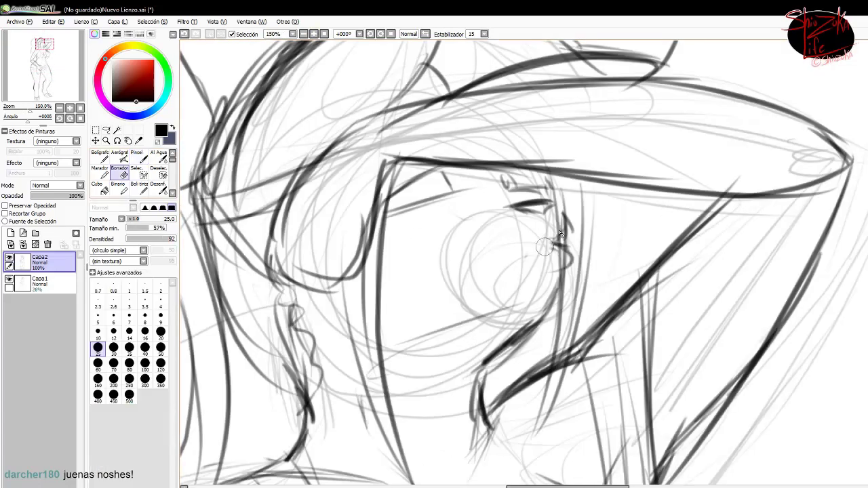
mouse_move(519, 273)
mouse_down()
mouse_move(552, 266)
mouse_move(565, 284)
mouse_up()
mouse_move(554, 205)
mouse_down()
mouse_move(570, 287)
mouse_move(522, 341)
mouse_up()
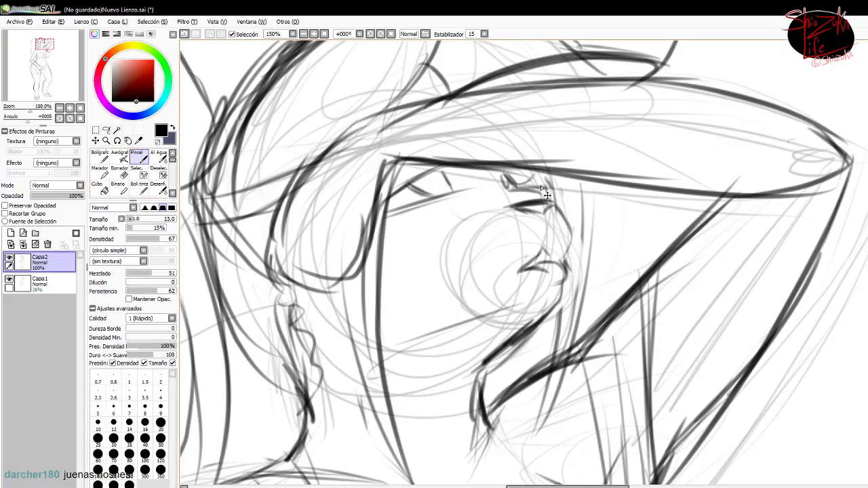
drag(516, 181, 566, 183)
Add sweat drops on the face, raised arm, neck and chest.
drag(471, 176, 468, 239)
drag(413, 205, 410, 295)
drag(390, 316, 388, 336)
drag(434, 285, 436, 312)
drag(709, 96, 708, 130)
drag(705, 291, 697, 336)
drag(616, 365, 614, 404)
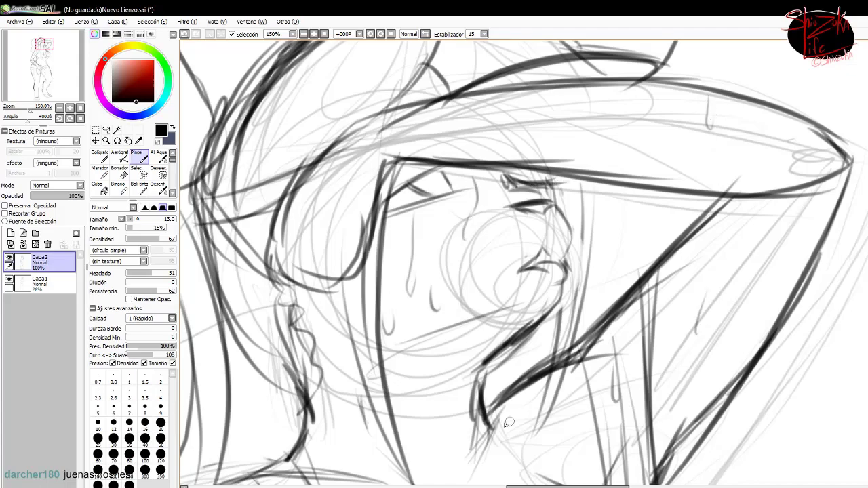
drag(447, 428, 440, 480)
scroll(509, 339, down, 2)
scroll(542, 271, down, 5)
scroll(611, 170, up, 4)
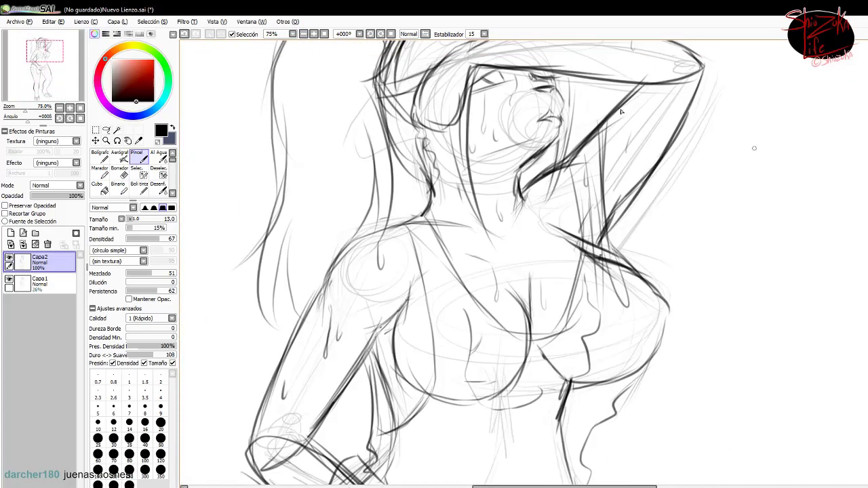
Lower the opacity of the Capa2 sketch to 45% and create a new layer above it.
scroll(621, 112, down, 3)
scroll(475, 237, up, 1)
drag(81, 195, 55, 196)
click(11, 232)
scroll(509, 237, up, 3)
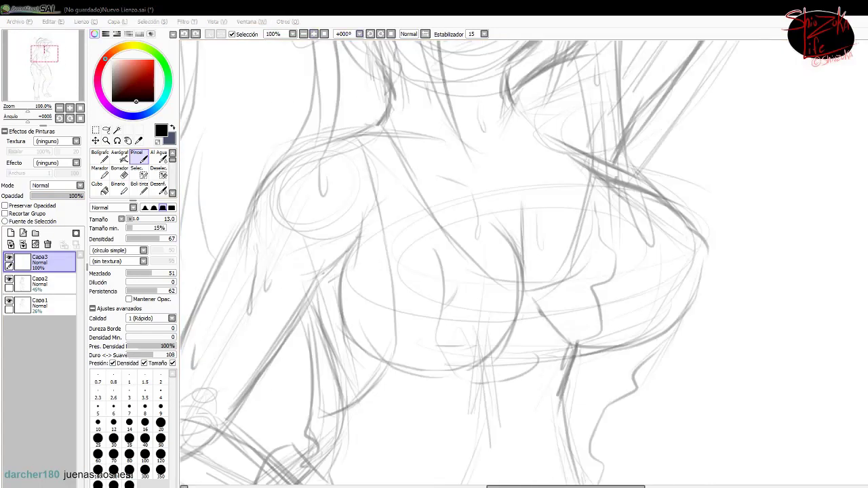
scroll(556, 477, down, 4)
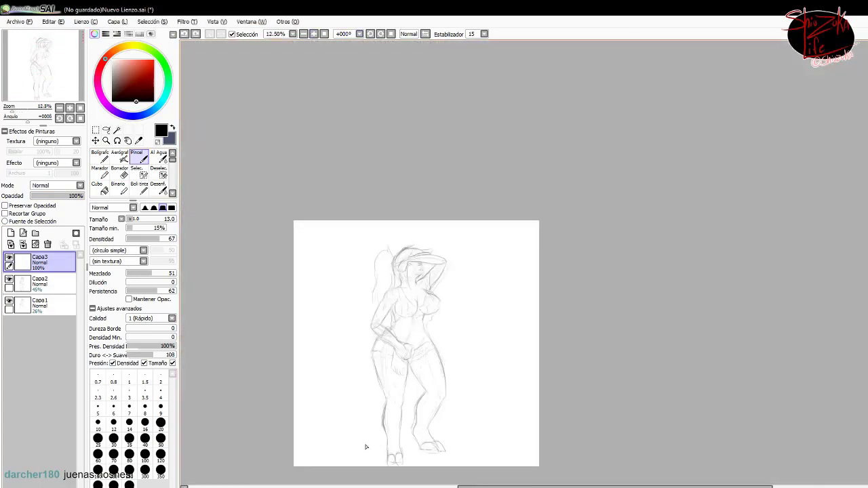
Outline the ponytail's pointed top tuft and outer curve on the new layer.
scroll(395, 120, up, 3)
drag(392, 150, 423, 237)
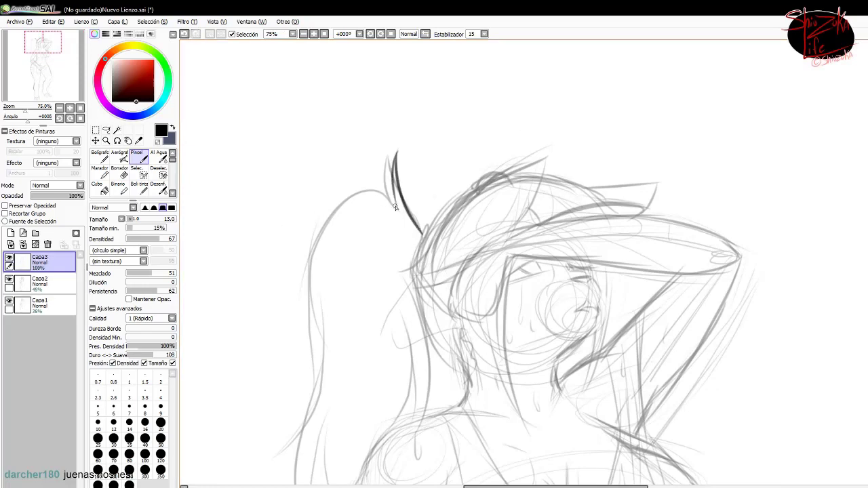
drag(399, 194, 298, 435)
Outline the raised hand with its curled fingers, both forearm edges and the elbow leading into the upper arm.
scroll(534, 259, up, 1)
drag(496, 289, 538, 276)
mouse_move(551, 206)
mouse_down()
mouse_move(485, 218)
mouse_move(417, 310)
mouse_move(453, 348)
mouse_move(515, 250)
mouse_up()
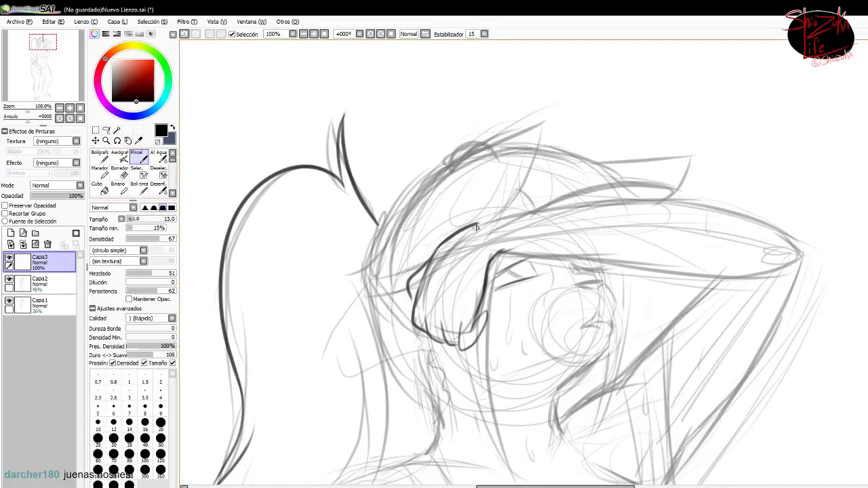
drag(482, 221, 679, 196)
drag(493, 256, 763, 272)
drag(645, 200, 780, 239)
key(h)
mouse_move(360, 227)
mouse_down()
mouse_move(316, 261)
mouse_move(314, 299)
mouse_up()
Fade Capa1 to 6% and Capa2 to 25% opacity and trace the face's profile from nose to chin on Capa3.
click(39, 304)
click(49, 278)
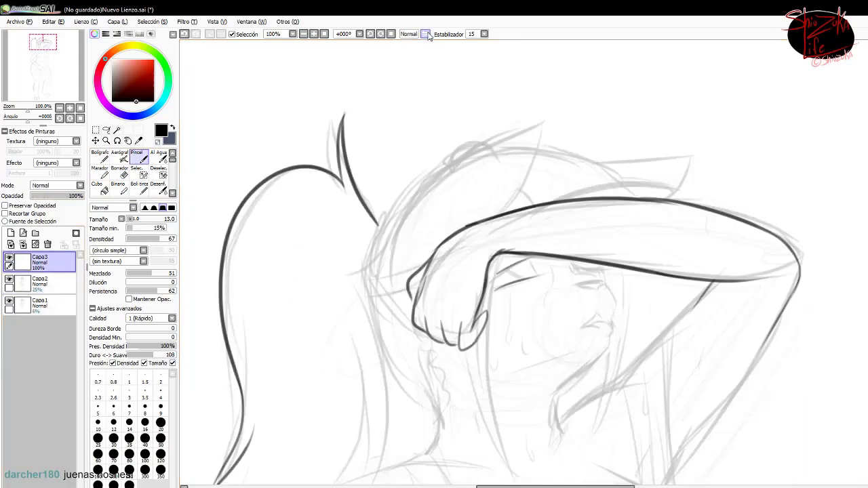
drag(619, 281, 622, 309)
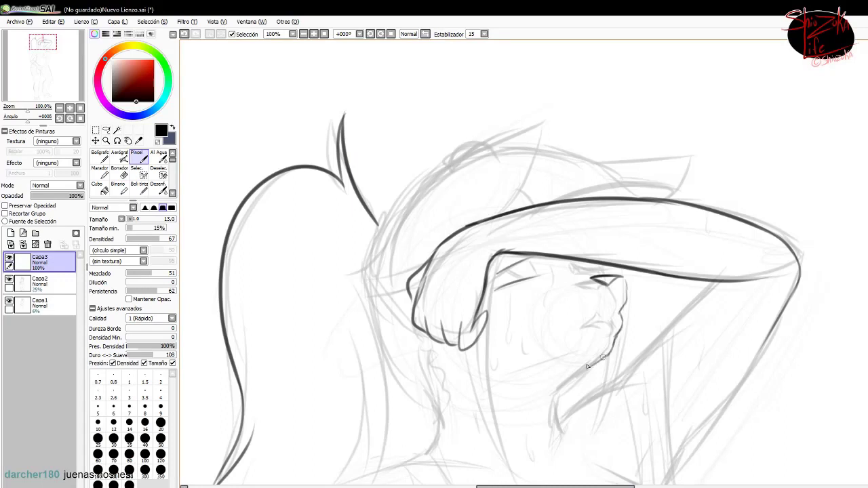
drag(608, 353, 553, 390)
Draw the jawline and the eyes under the arm, and add sweat drops on the face and forearm.
drag(582, 351, 494, 392)
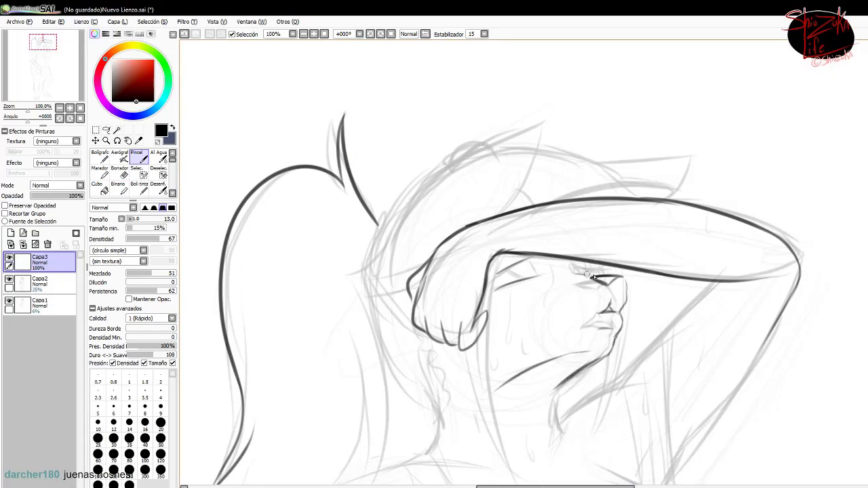
mouse_move(515, 264)
mouse_down()
mouse_move(528, 237)
mouse_move(538, 271)
mouse_move(494, 256)
mouse_up()
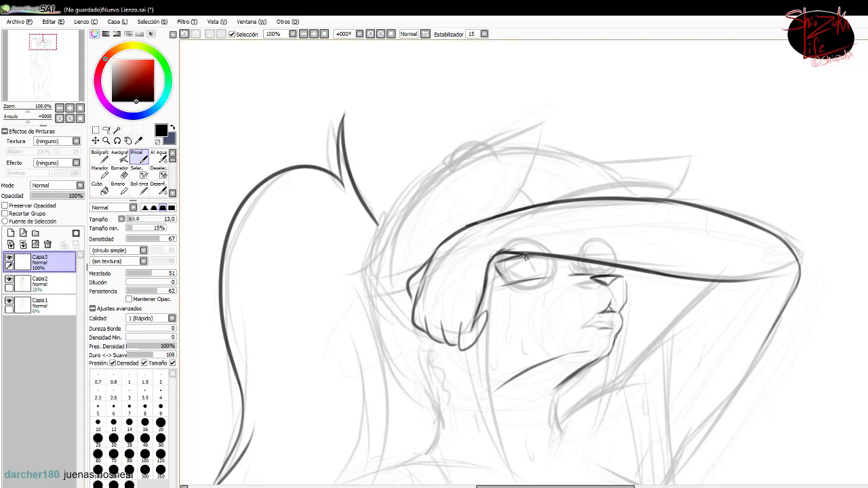
drag(576, 270, 604, 275)
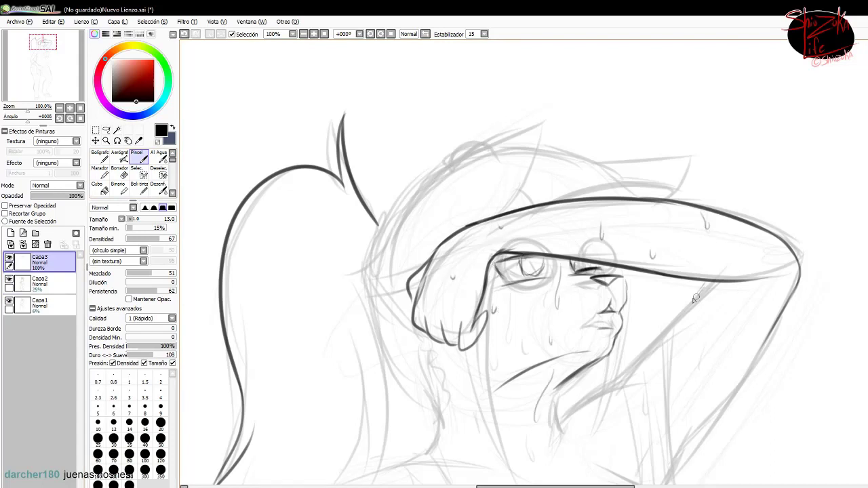
Outline the neck, the shoulder line and the inner and outer edges of the raised upper arm.
scroll(712, 305, down, 3)
drag(570, 325, 557, 367)
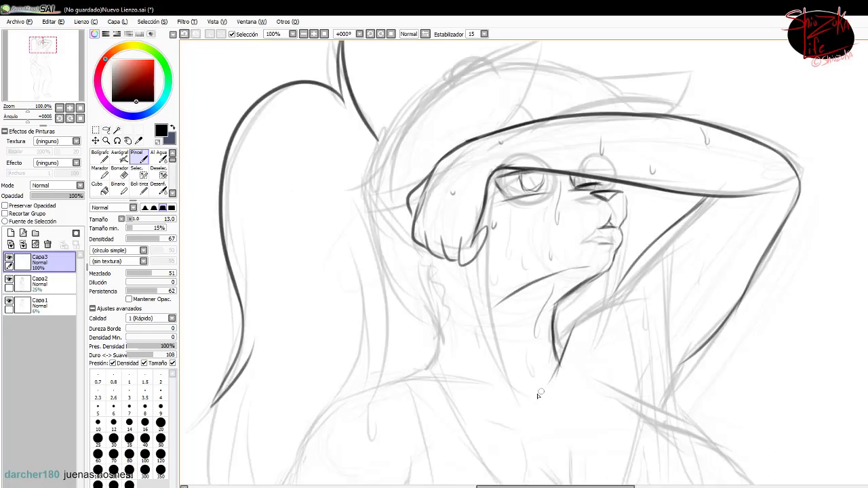
mouse_move(502, 388)
mouse_down()
mouse_move(322, 424)
mouse_move(288, 475)
mouse_up()
drag(440, 312, 424, 370)
drag(609, 294, 557, 343)
mouse_move(566, 326)
mouse_down()
mouse_move(653, 294)
mouse_move(601, 305)
mouse_up()
drag(687, 360, 664, 408)
Draw the hair locks falling on both sides of the face, redoing the one beside the hand.
drag(631, 186, 602, 347)
drag(628, 263, 592, 373)
drag(496, 173, 489, 397)
key(ctrl+z)
drag(502, 268, 489, 387)
Outline the two round-tipped ears above the raised arm and the crown of the head between them.
scroll(502, 203, up, 4)
mouse_move(451, 217)
mouse_down()
mouse_move(478, 203)
mouse_move(528, 259)
mouse_up()
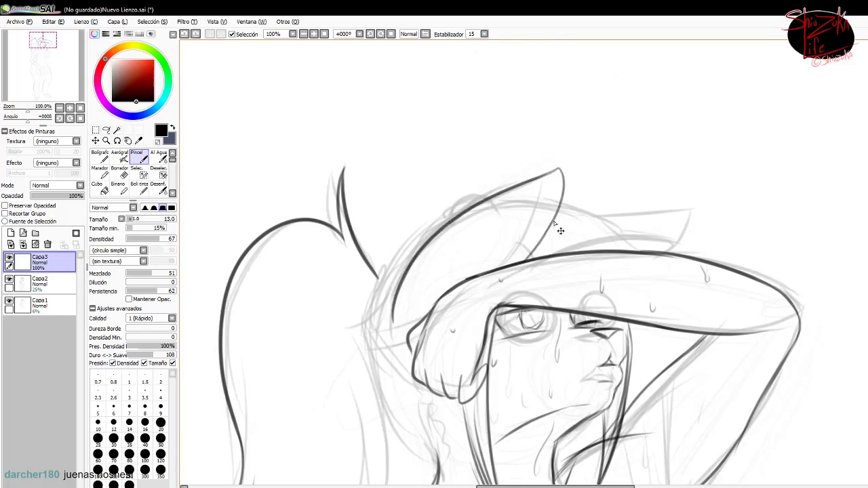
drag(380, 327, 546, 169)
drag(485, 271, 531, 229)
drag(593, 216, 684, 243)
drag(551, 202, 584, 236)
drag(682, 234, 546, 259)
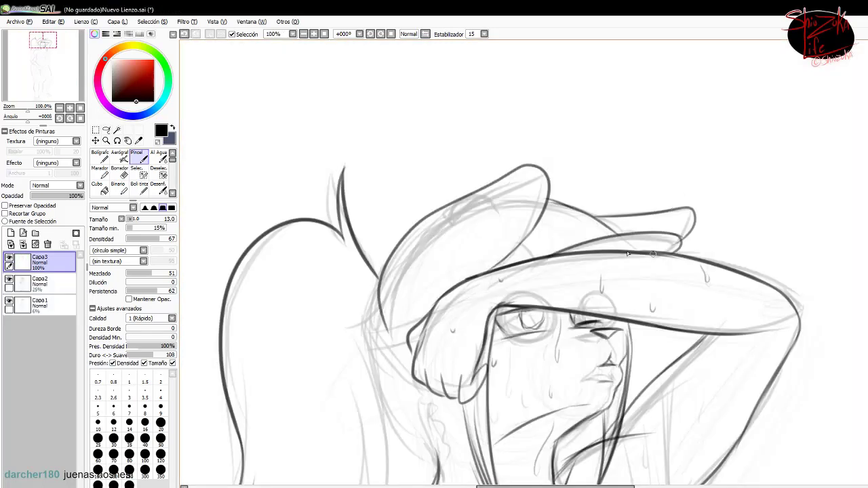
Draw the hair strands around the crown and back of the head, and the fur tufts inside the ears.
drag(583, 207, 522, 257)
drag(475, 191, 370, 318)
drag(427, 206, 388, 248)
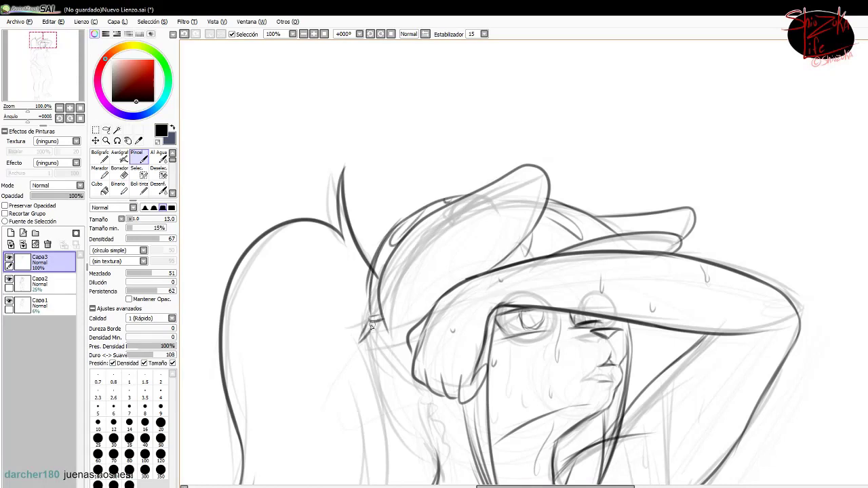
drag(371, 325, 441, 485)
drag(436, 390, 429, 434)
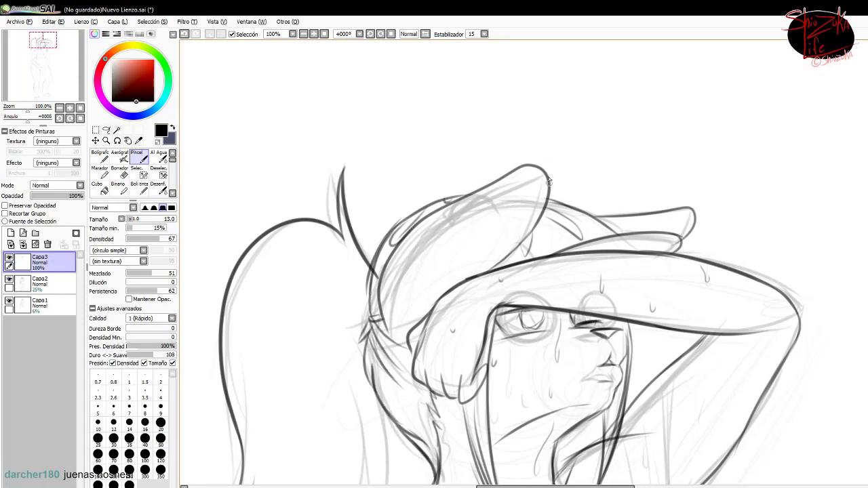
drag(522, 169, 410, 320)
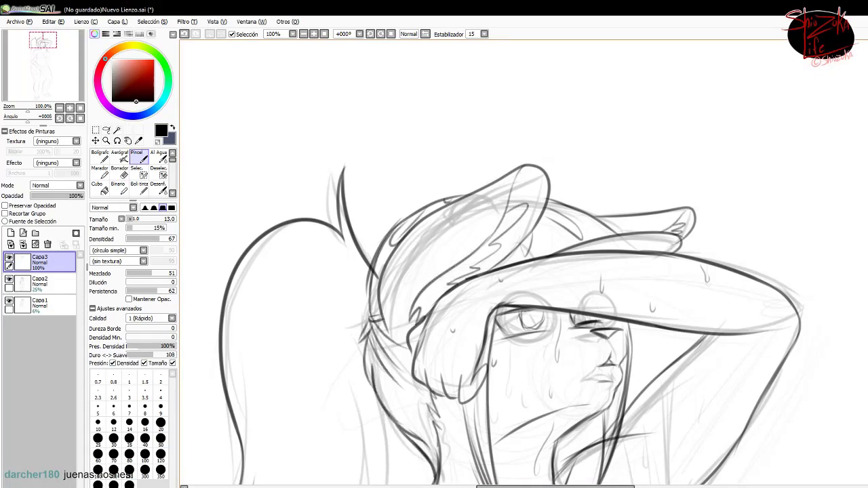
Outline the chest contour on the raised-arm side and the top's lower band in the mirrored view.
scroll(659, 130, down, 4)
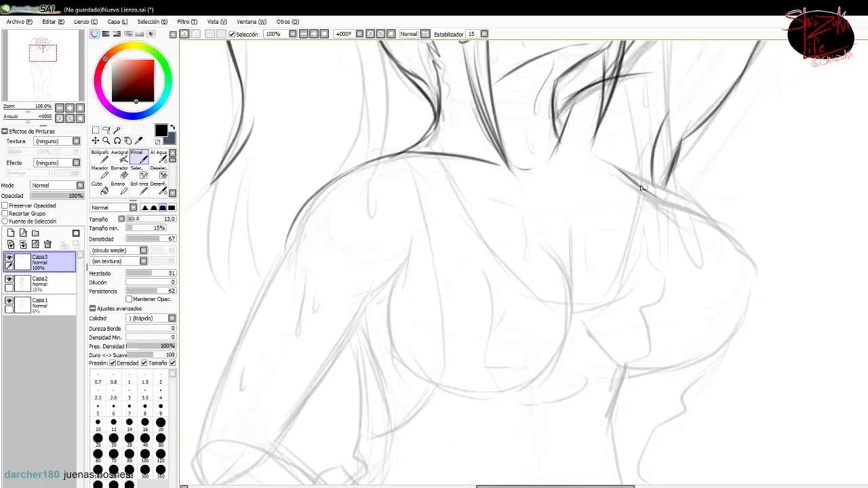
key(h)
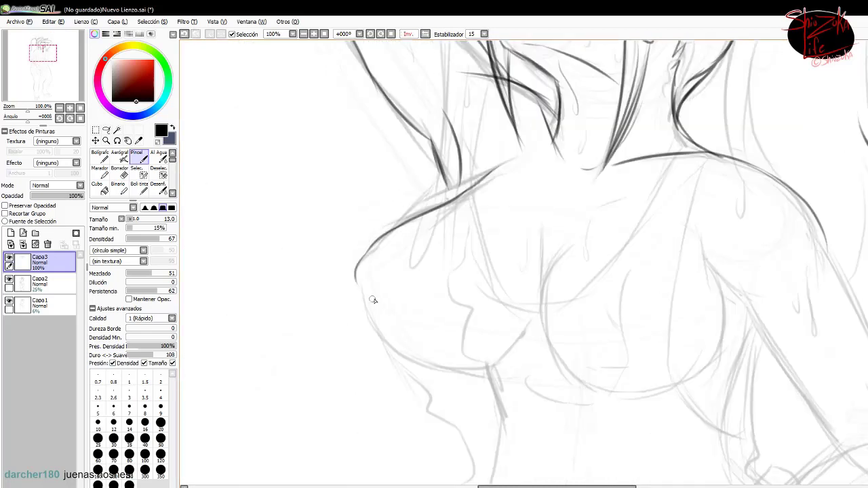
mouse_move(367, 318)
mouse_down()
mouse_move(448, 382)
mouse_move(604, 406)
mouse_up()
drag(429, 411, 597, 434)
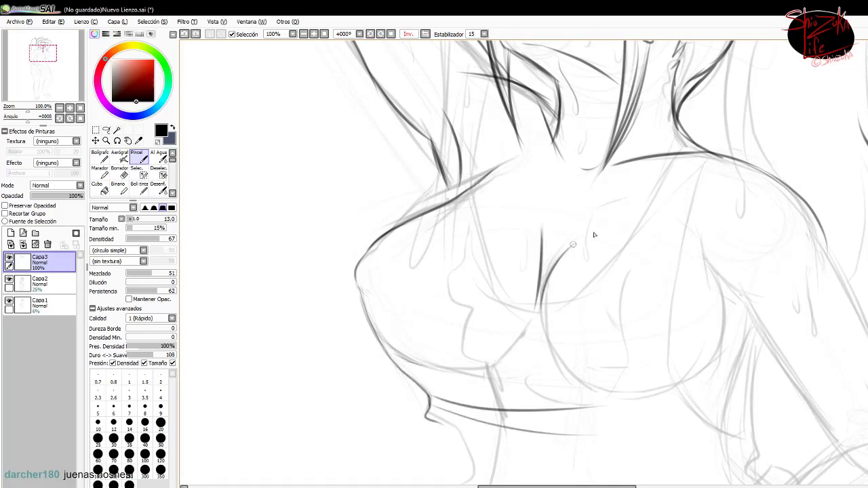
Outline the chest contour on the lowered-arm side and the top's strap and side edge.
drag(705, 263, 679, 391)
drag(721, 342, 703, 245)
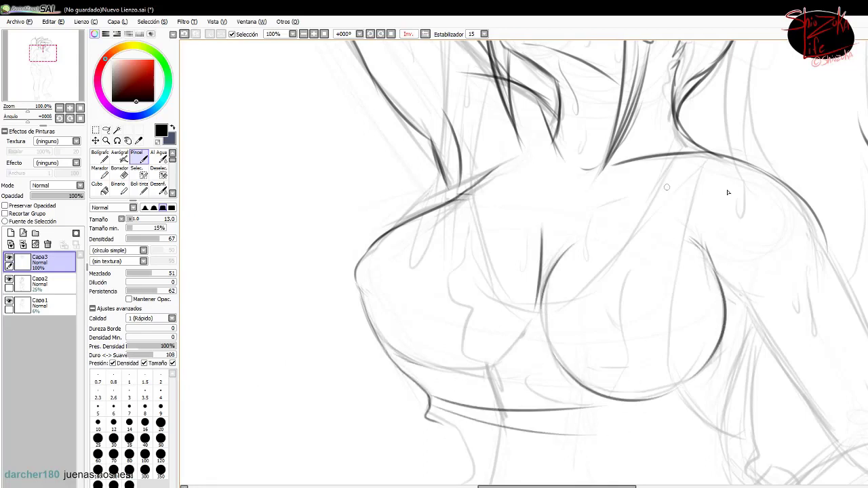
scroll(728, 193, down, 1)
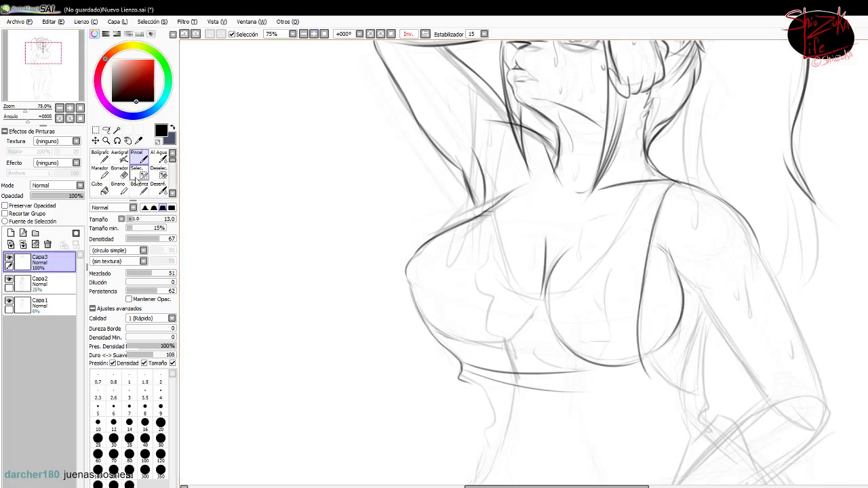
Handwrite the note "Me cansé XP" on the empty canvas beside the raised arm.
scroll(516, 271, down, 3)
scroll(484, 107, up, 4)
drag(270, 137, 313, 136)
drag(300, 128, 320, 136)
drag(246, 180, 237, 198)
drag(270, 178, 272, 194)
drag(277, 194, 293, 190)
mouse_move(317, 164)
mouse_down()
mouse_move(305, 183)
mouse_move(343, 173)
mouse_up()
drag(339, 149, 348, 144)
drag(310, 211, 327, 232)
drag(327, 212, 313, 238)
drag(333, 231, 334, 208)
drag(333, 208, 336, 221)
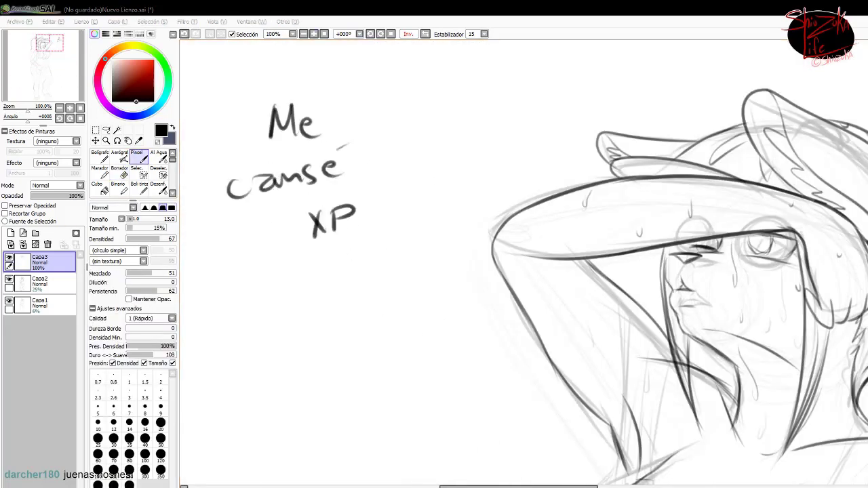
Undo the strokes of the handwritten note beside the raised arm.
scroll(523, 265, down, 3)
scroll(378, 234, up, 1)
scroll(378, 234, up, 2)
click(183, 35)
click(183, 35)
click(183, 35)
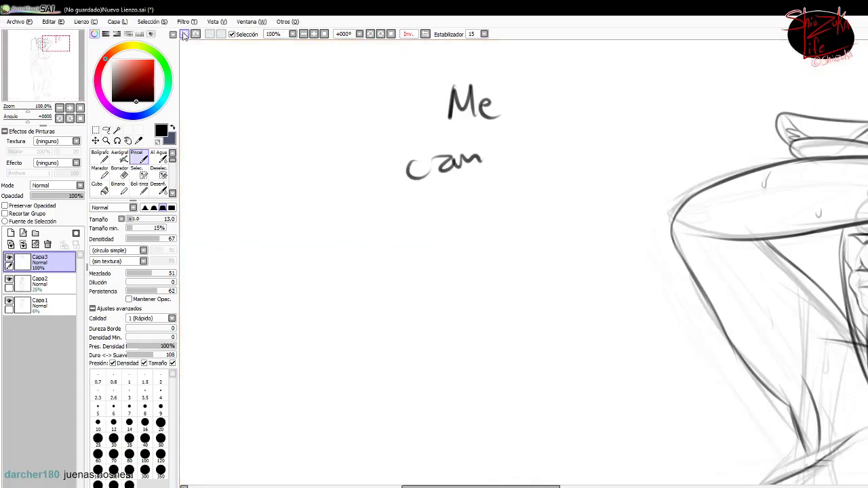
click(183, 35)
click(184, 35)
click(183, 35)
Handwrite "Sigo el finde uwu" on the empty canvas beside the figure.
drag(350, 150, 375, 156)
drag(399, 136, 398, 160)
drag(396, 137, 415, 129)
drag(417, 144, 416, 157)
drag(421, 147, 432, 157)
drag(442, 144, 445, 128)
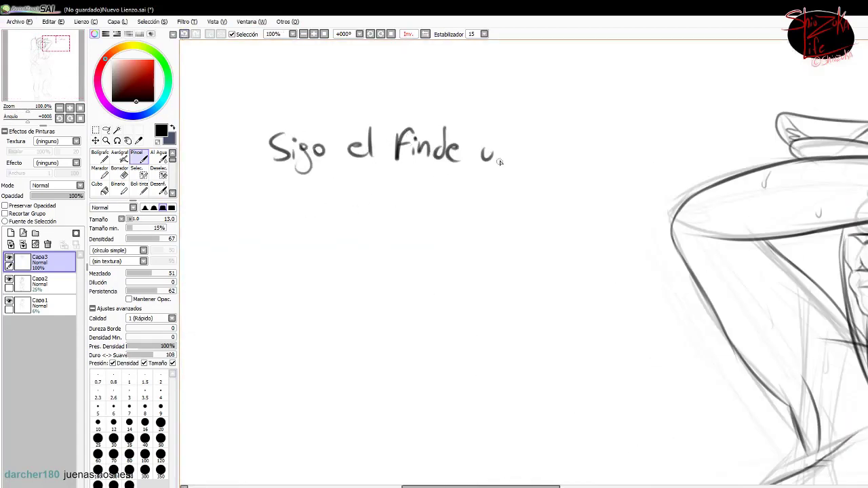
mouse_move(323, 215)
mouse_down()
mouse_move(203, 223)
mouse_move(291, 236)
mouse_up()
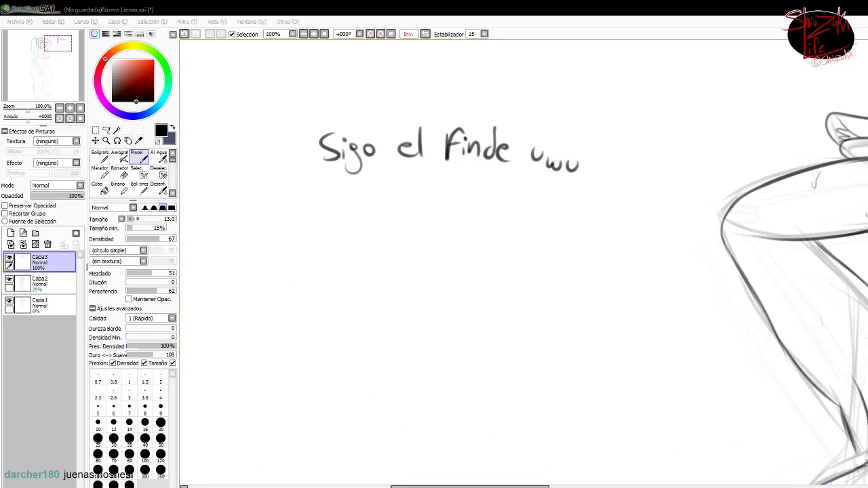
Replace the note with "Gracias", and add "bye" below the chest with hearts drawn over the chest.
key(ctrl+z)
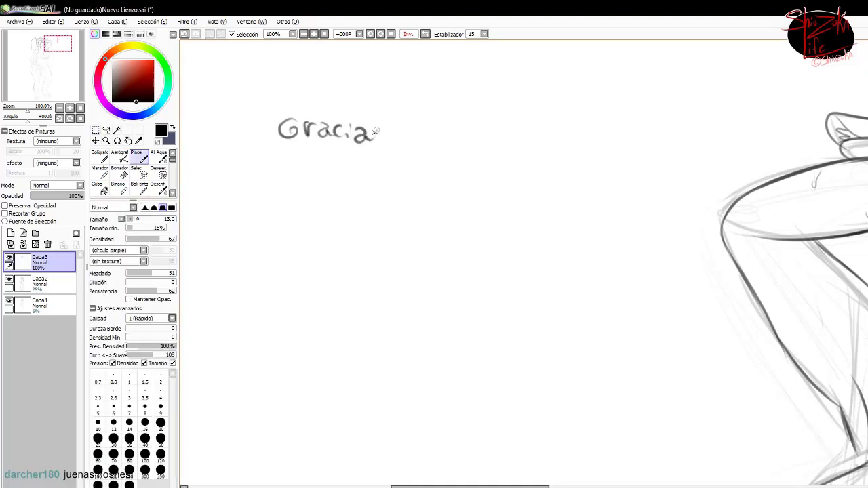
mouse_move(374, 131)
mouse_down()
mouse_move(446, 143)
mouse_move(368, 184)
mouse_move(393, 347)
mouse_up()
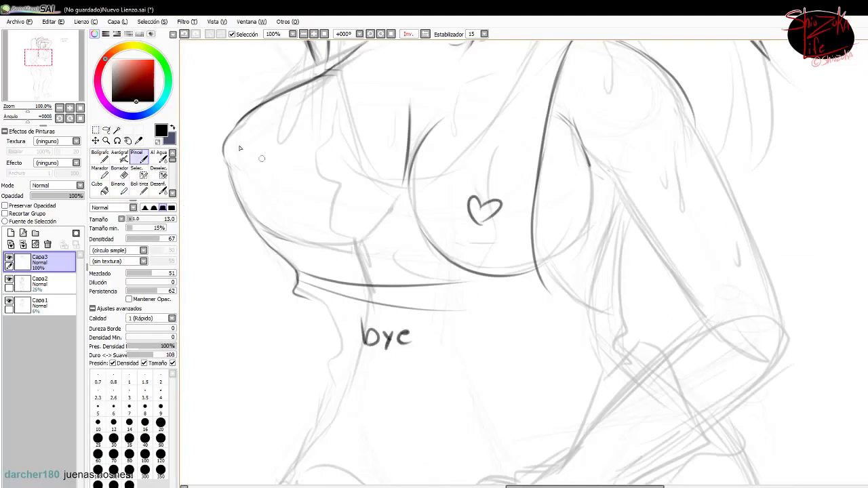
key(ctrl+Tab)
Outline the top's neckline with a small gather at its center, and draw the fold lines along both straps.
scroll(246, 245, up, 4)
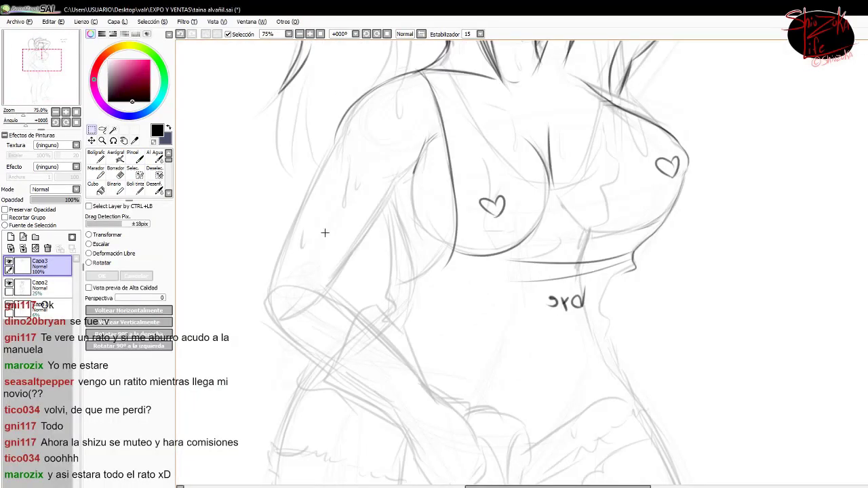
key(b)
key(h)
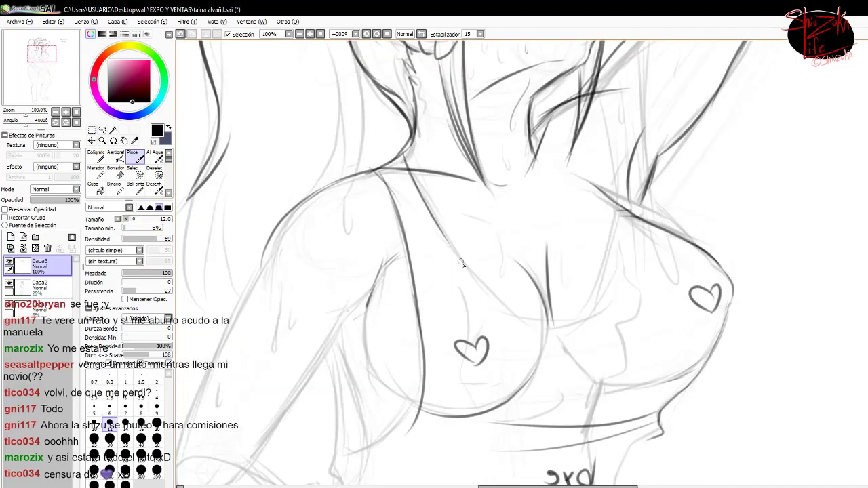
scroll(487, 213, up, 1)
drag(522, 314, 518, 327)
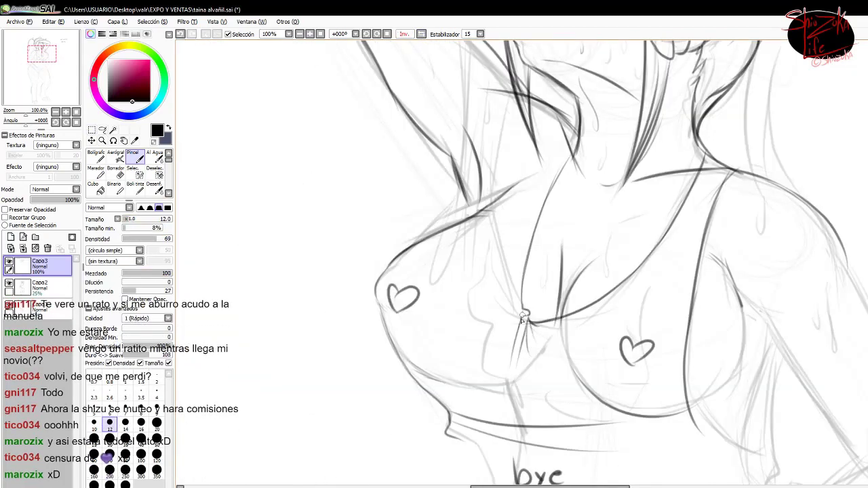
mouse_move(563, 133)
mouse_down()
mouse_move(480, 244)
mouse_move(511, 254)
mouse_up()
key(ctrl+z)
mouse_move(713, 153)
mouse_down()
mouse_move(668, 264)
mouse_move(680, 263)
mouse_up()
drag(711, 157, 734, 178)
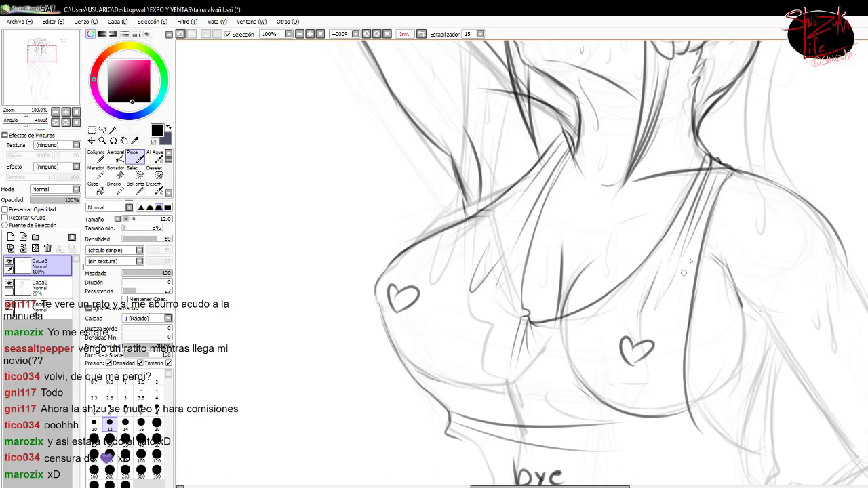
Add a new layer above the line art, set the brush density to 58 and try the chest's side contour on it.
click(11, 237)
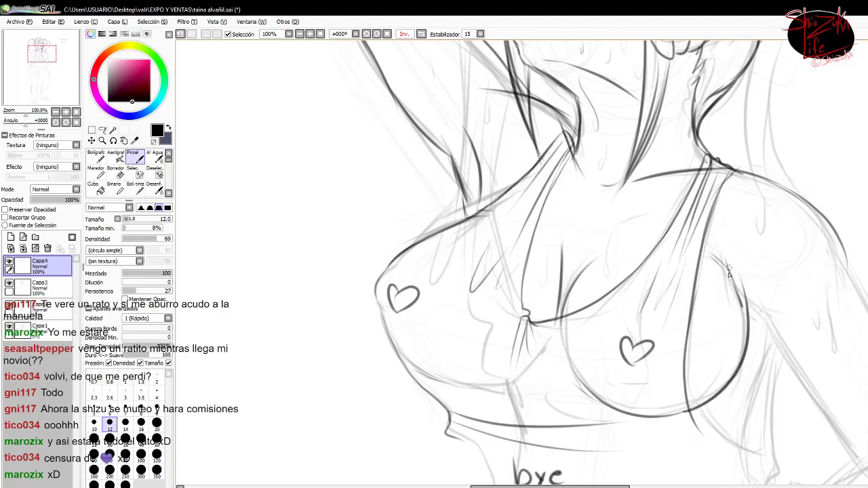
click(150, 239)
mouse_move(712, 283)
mouse_down()
mouse_move(678, 413)
mouse_move(652, 441)
mouse_up()
drag(685, 299, 676, 387)
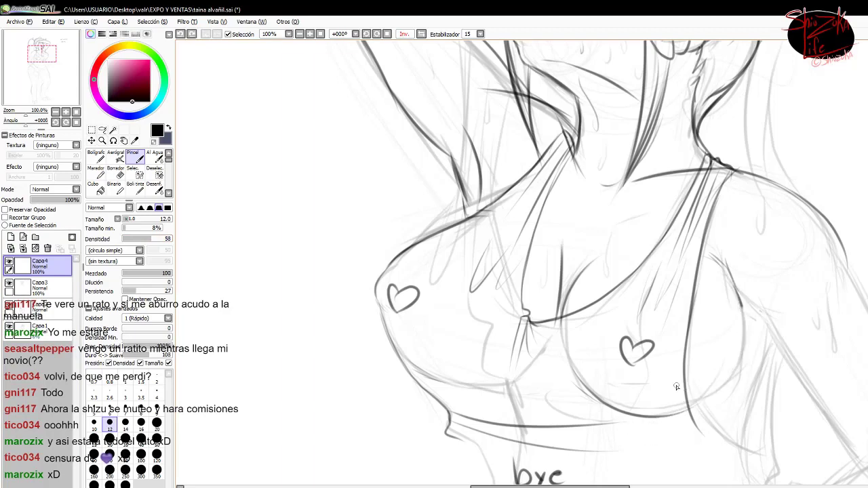
key(ctrl+y)
key(ctrl+z)
key(ctrl+y)
key(ctrl+z)
Remove the hearts and the "bye" note, and trace the chest contour beside the top's armhole on the third layer.
scroll(689, 406, down, 4)
scroll(814, 197, up, 2)
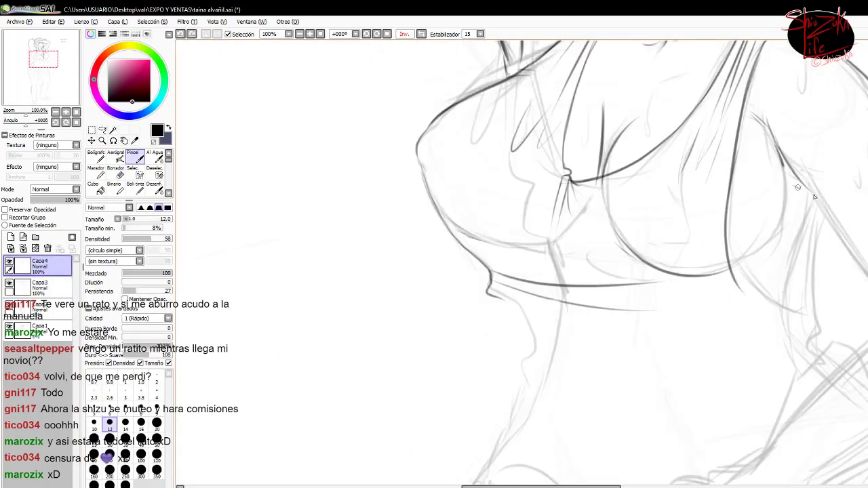
key(e)
key(h)
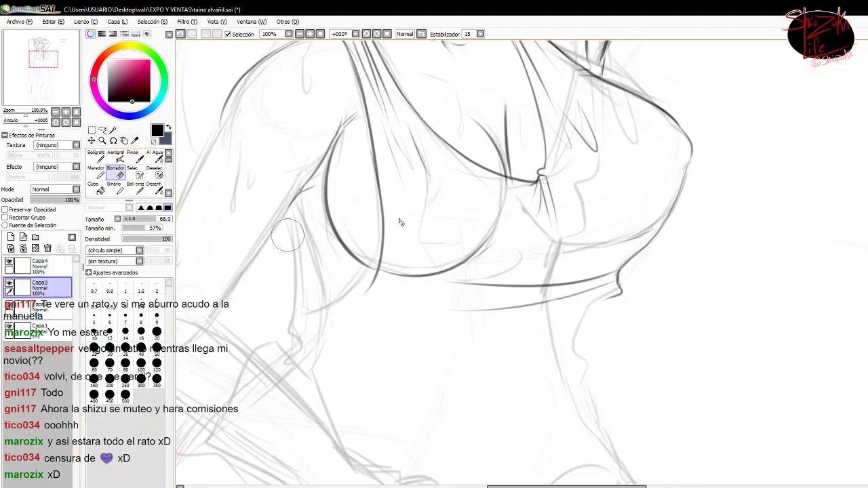
key(b)
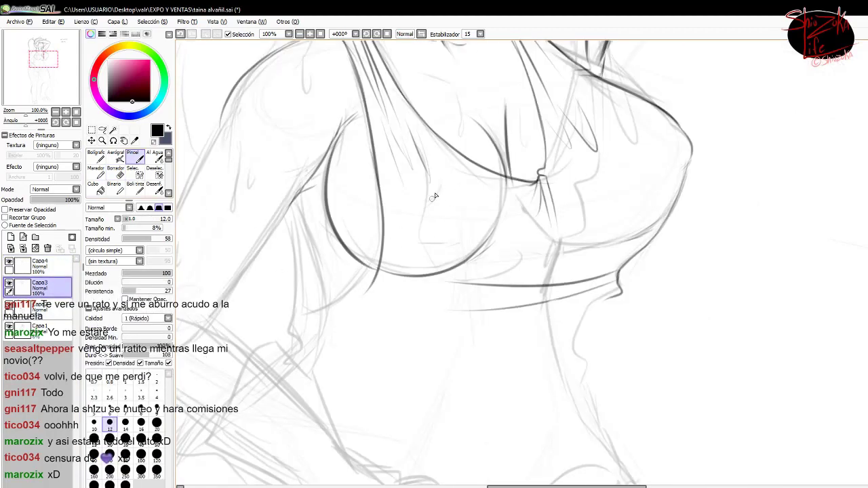
Trace the top's waist contour, the fabric folds across the belly and the torso edge under the lowered arm.
drag(587, 292, 379, 407)
drag(584, 372, 366, 410)
drag(377, 278, 285, 318)
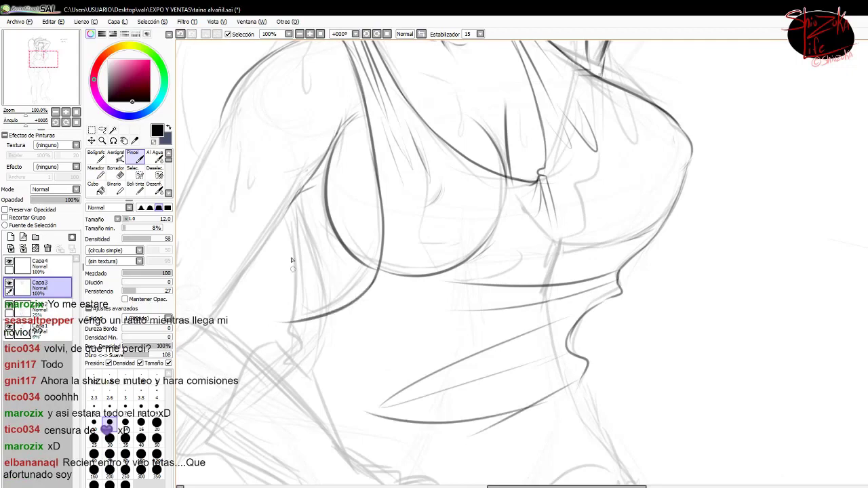
drag(297, 196, 318, 266)
scroll(295, 347, up, 5)
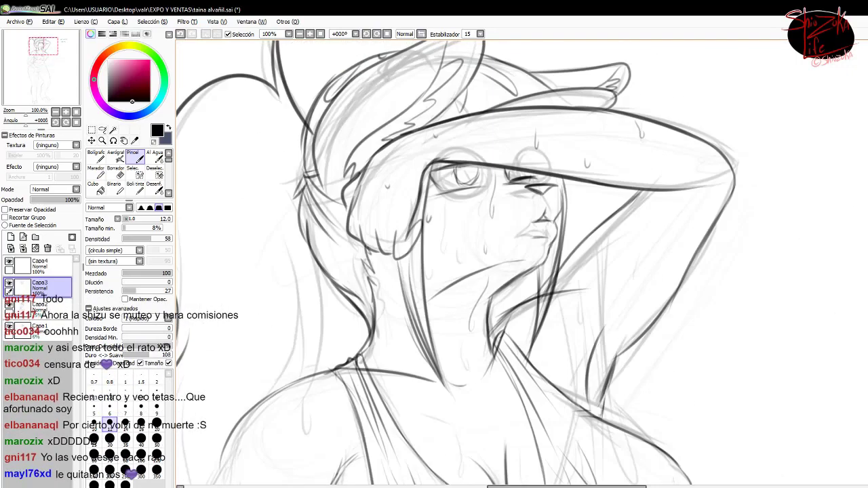
Outline the lowered arm's hand with its curled fingers, the wrist and the flared glove cuff.
scroll(378, 348, down, 8)
mouse_move(337, 227)
mouse_down()
mouse_move(404, 288)
mouse_move(393, 330)
mouse_move(350, 361)
mouse_up()
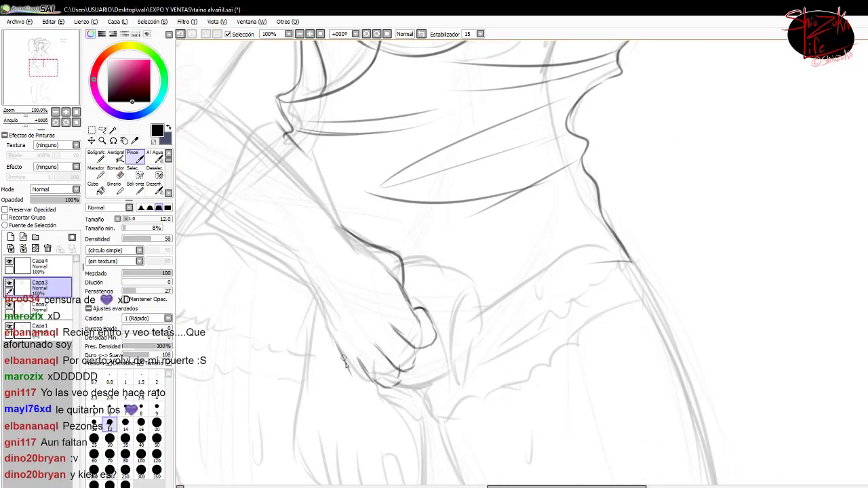
drag(320, 210, 449, 217)
drag(407, 126, 427, 261)
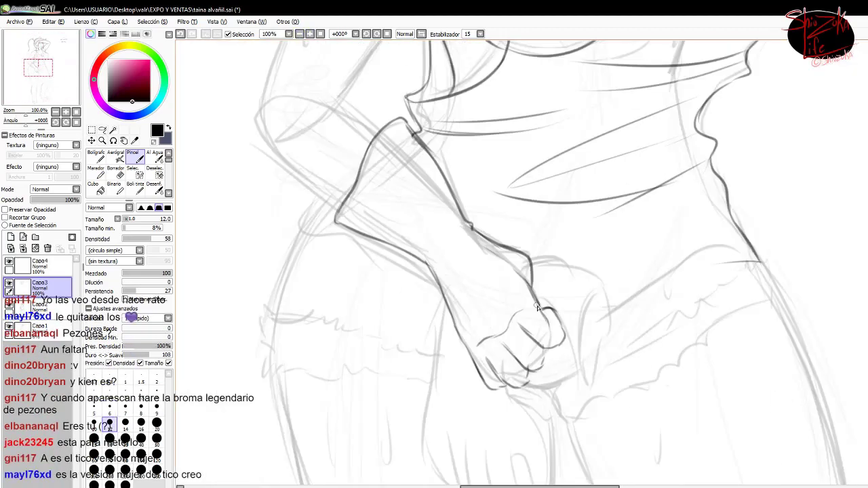
drag(529, 278, 472, 231)
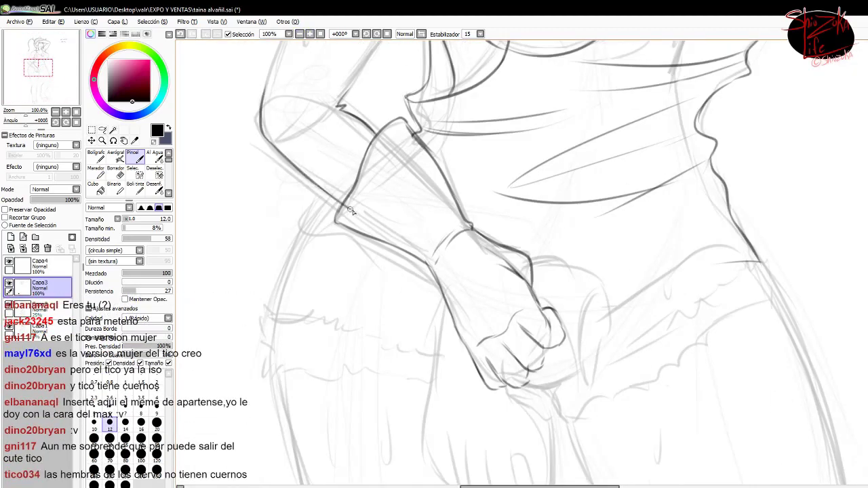
Outline the lowered upper arm from shoulder to elbow, and trace the long hair strands behind the neck.
key(e)
click(41, 266)
click(9, 284)
click(9, 284)
click(40, 286)
scroll(278, 349, up, 5)
key(b)
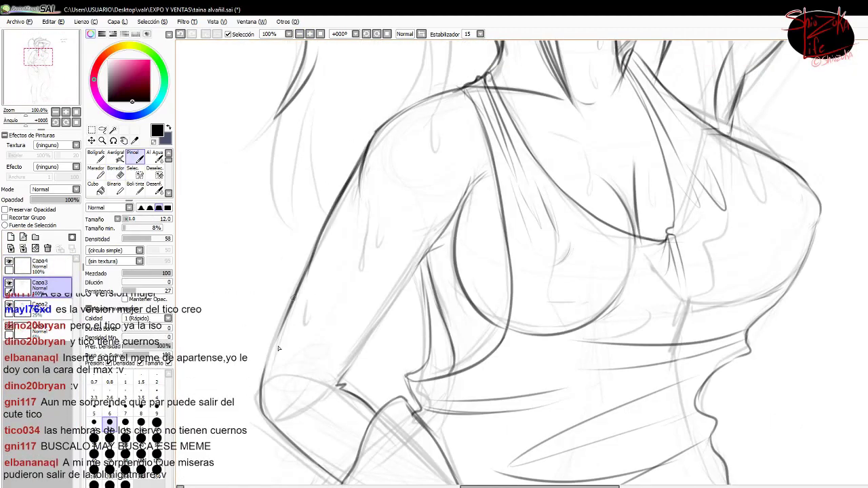
scroll(410, 273, up, 5)
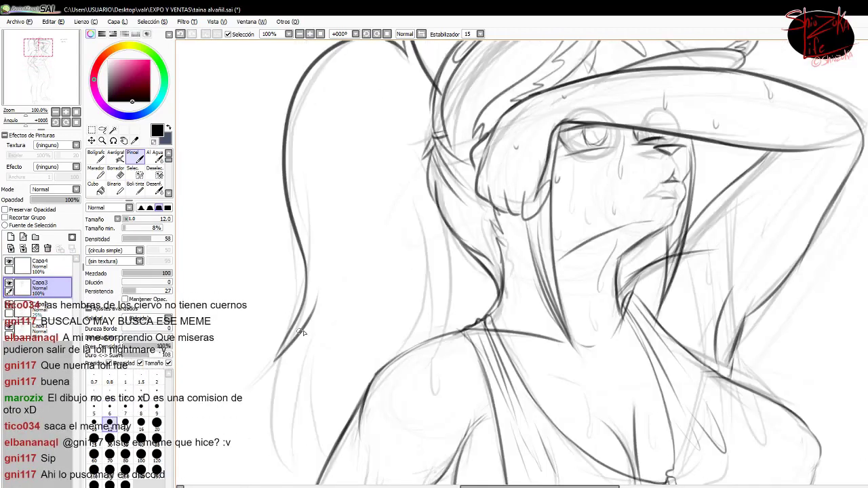
drag(414, 221, 439, 335)
Outline the waistline of the shorts and the frayed edges around the bent leg.
scroll(649, 277, down, 8)
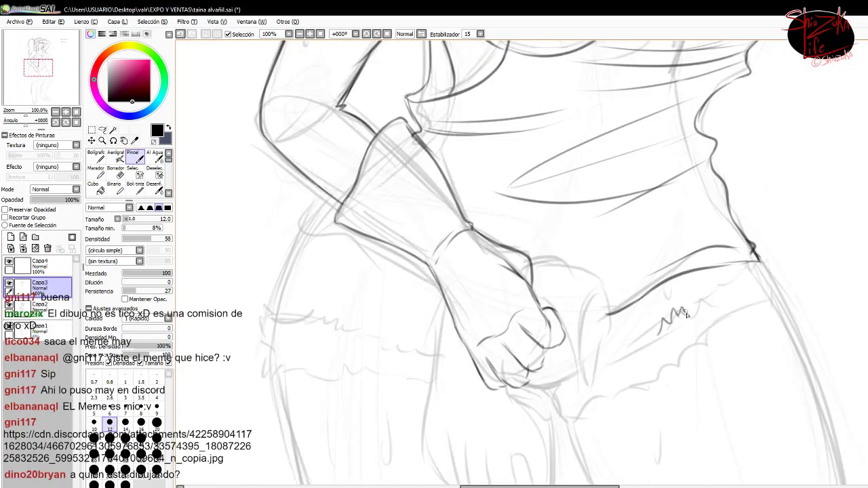
mouse_move(686, 314)
mouse_down()
mouse_move(741, 278)
mouse_move(780, 282)
mouse_up()
drag(746, 312, 597, 360)
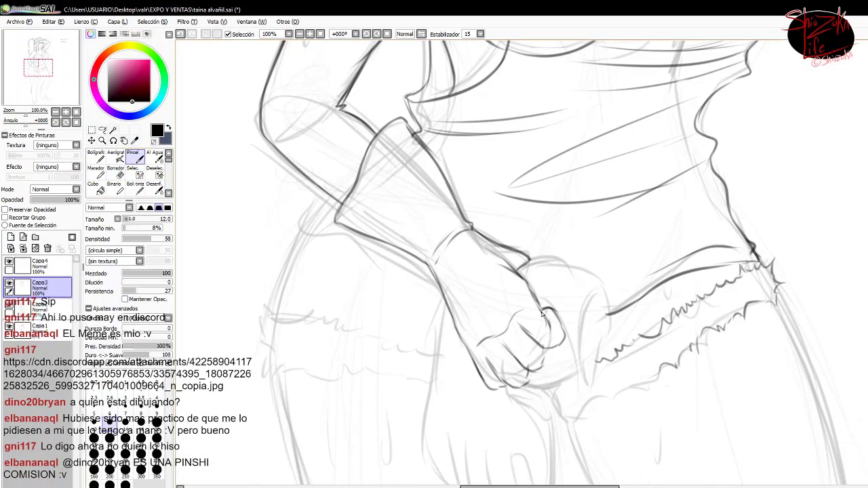
Draw the loose glove held in the hand, with its hatched cuff opening and hanging fingers.
drag(526, 261, 597, 292)
drag(598, 288, 596, 333)
scroll(463, 112, down, 5)
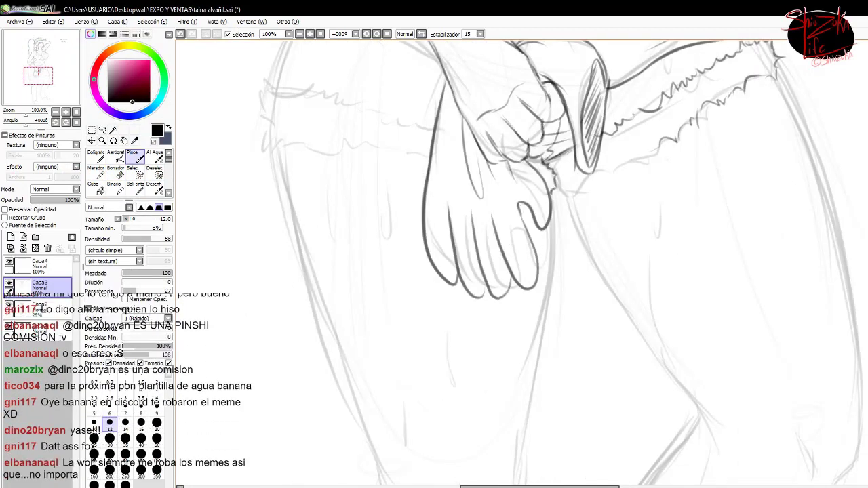
Trace the inner contour of the bent leg from the shorts' hem past the knee and down the lower leg.
key(h)
scroll(536, 118, down, 5)
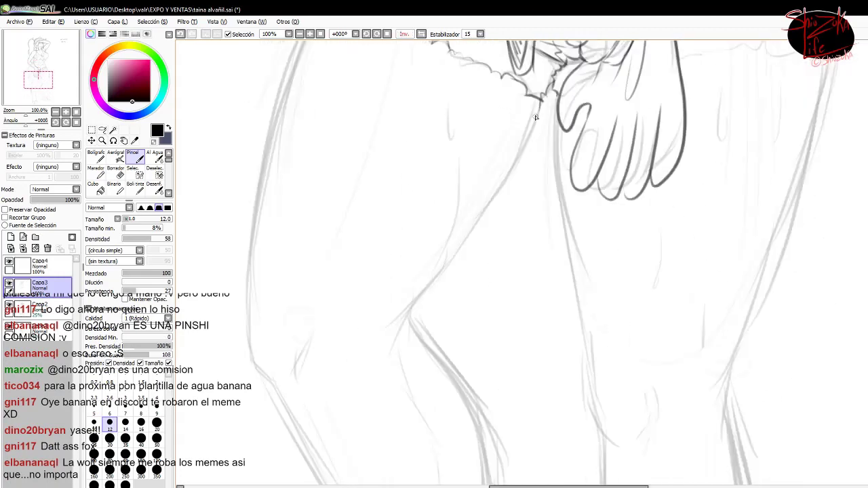
drag(536, 117, 397, 343)
key(h)
scroll(475, 272, left, 4)
mouse_move(648, 146)
mouse_down()
mouse_move(623, 309)
mouse_move(635, 472)
mouse_up()
key(ctrl+minus)
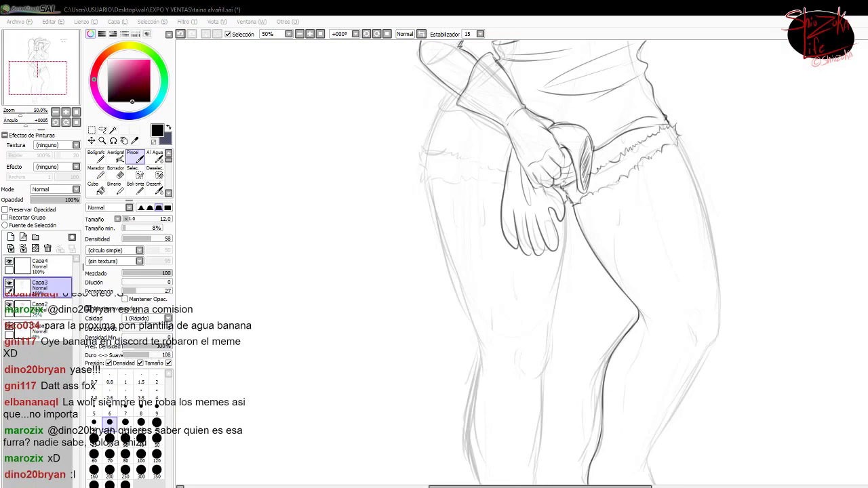
Outline the hip below the lowered arm and the frayed edges of the shorts on that side.
key(ctrl+plus)
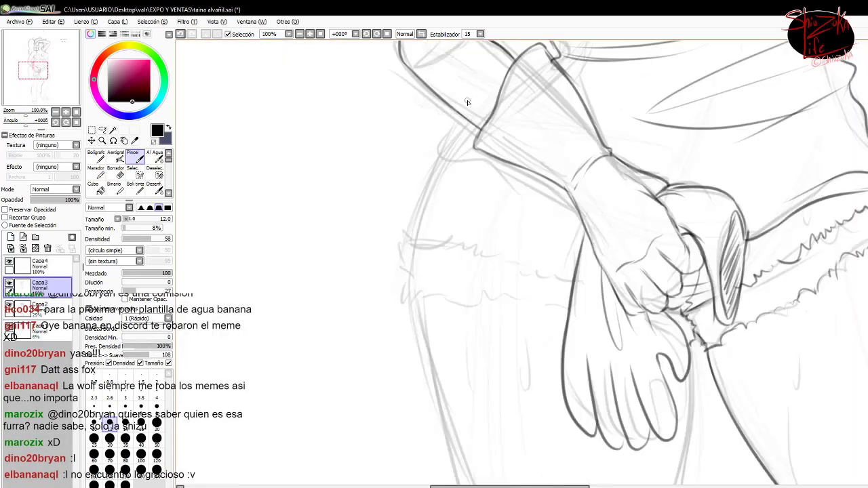
mouse_move(458, 169)
mouse_down()
mouse_move(577, 220)
mouse_move(413, 222)
mouse_move(408, 249)
mouse_move(464, 195)
mouse_move(578, 241)
mouse_move(462, 245)
mouse_move(561, 277)
mouse_move(425, 299)
mouse_move(494, 305)
mouse_up()
scroll(611, 272, down, 5)
Trace the inner contour of the straight leg from the thigh down to the calf.
drag(693, 159, 666, 382)
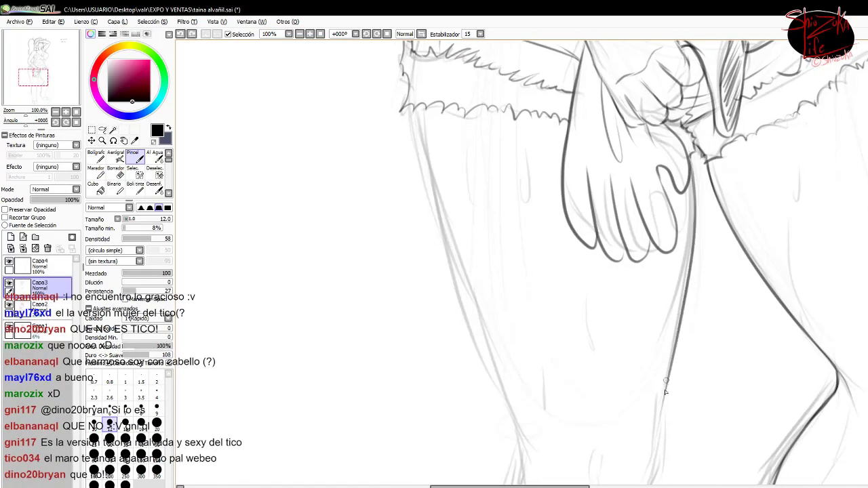
scroll(666, 392, down, 5)
scroll(645, 272, down, 5)
drag(646, 47, 625, 293)
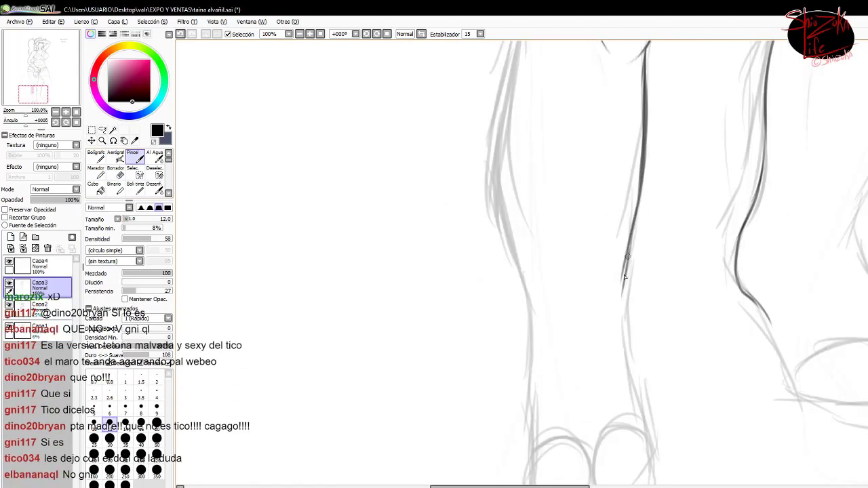
Trace the straight leg's outer calf contour and both sides of its ankle down to the foot.
drag(523, 269, 531, 310)
drag(641, 403, 651, 459)
drag(524, 279, 534, 472)
scroll(576, 271, up, 5)
mouse_move(526, 393)
mouse_down()
mouse_move(511, 221)
mouse_move(535, 383)
mouse_up()
key(ctrl+z)
key(minus)
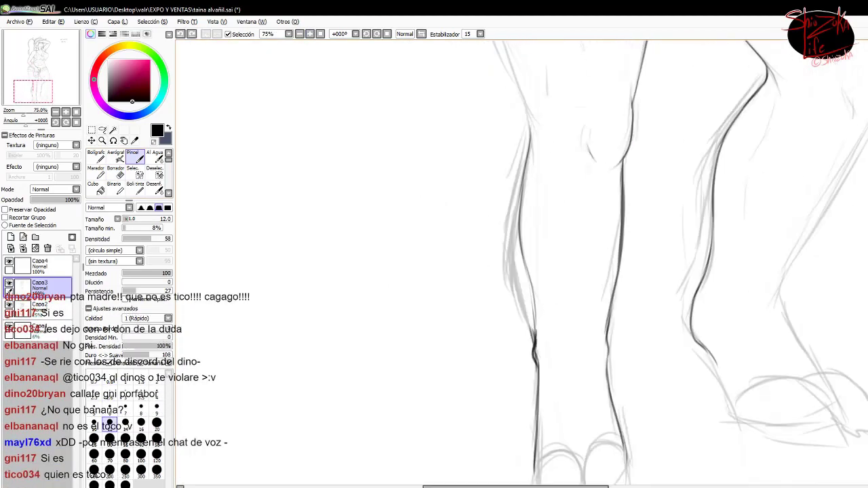
Redraw the straight leg's inner knee contour and mark the kneecap with two short curved strokes.
scroll(616, 300, up, 5)
scroll(616, 301, down, 6)
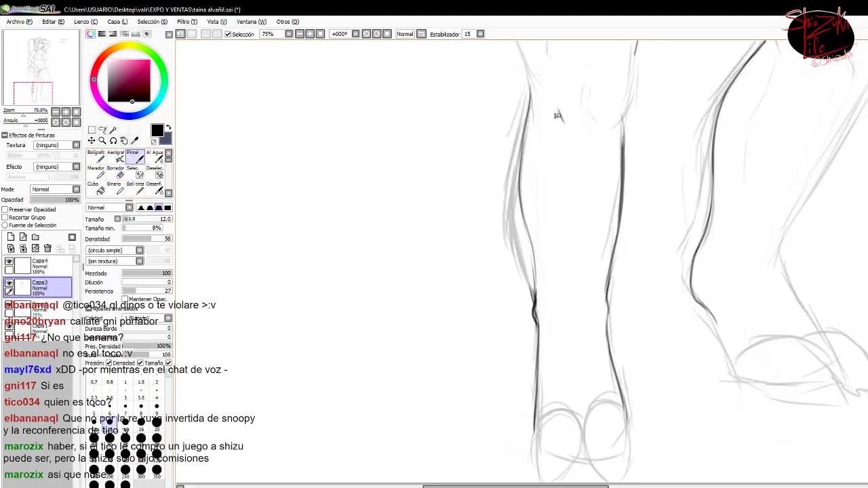
key(plus)
key(plus)
drag(707, 176, 690, 407)
drag(557, 193, 577, 249)
drag(641, 211, 620, 246)
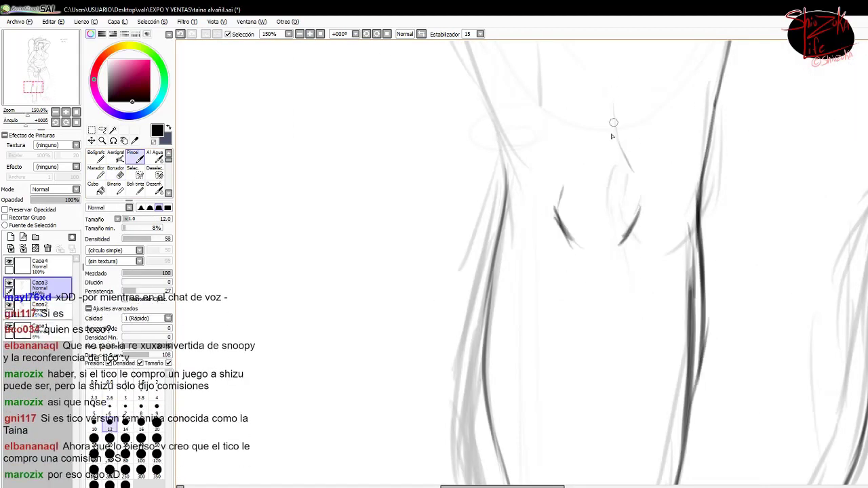
Examine the traced line art of the whole figure and the legs.
scroll(612, 136, down, 3)
key(minus)
key(minus)
key(minus)
key(minus)
key(minus)
key(minus)
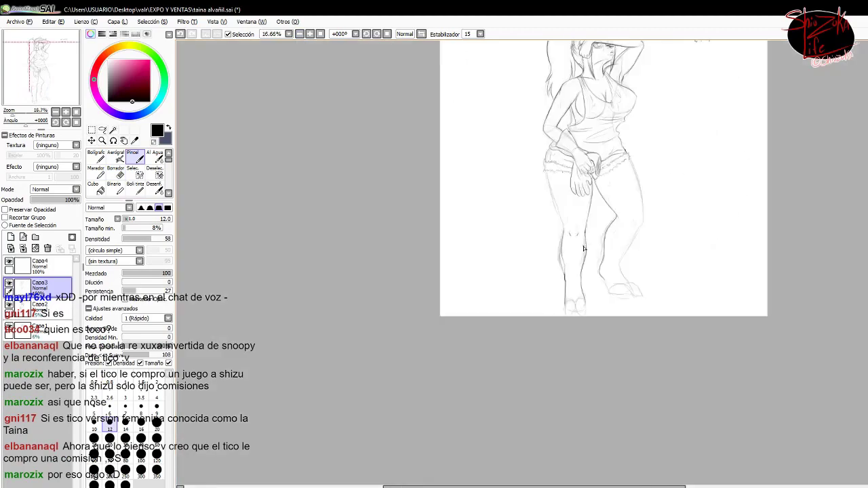
key(m)
key(plus)
key(plus)
key(plus)
key(plus)
drag(562, 165, 635, 294)
key(minus)
key(minus)
key(plus)
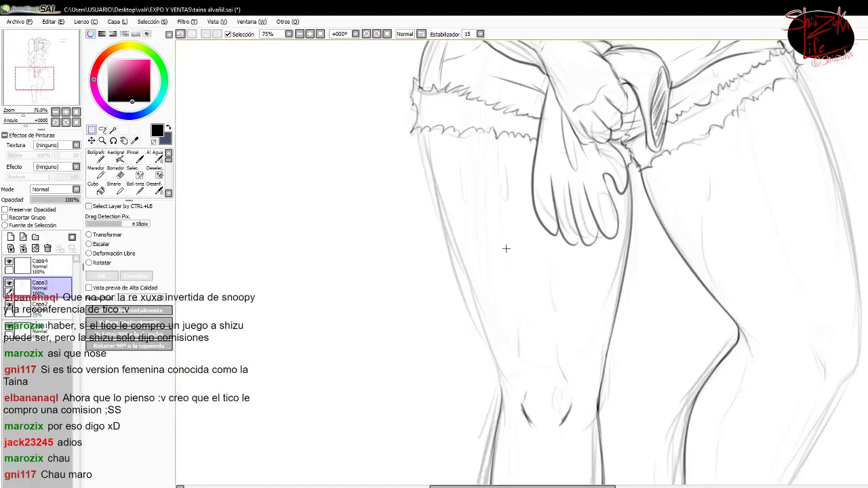
Reshape the traced outer thigh contour of the straight leg on Capa4 with free deformation.
key(ctrl+t)
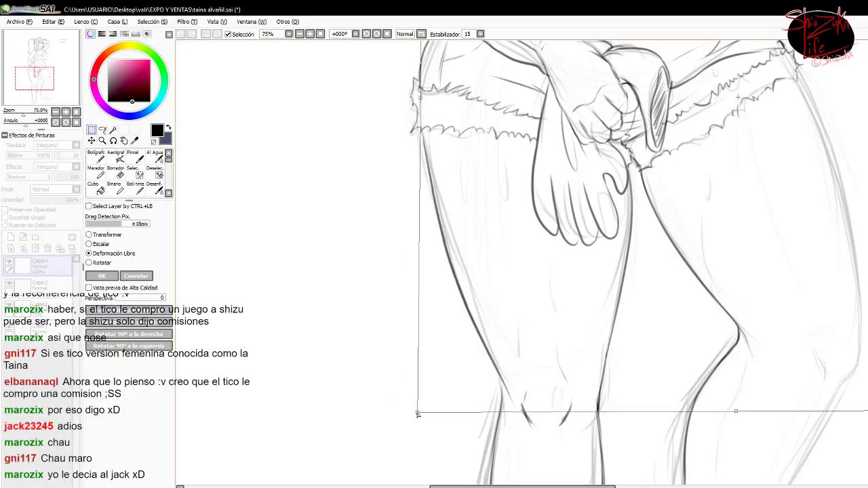
drag(417, 413, 415, 424)
key(Return)
key(minus)
key(minus)
key(plus)
key(plus)
key(b)
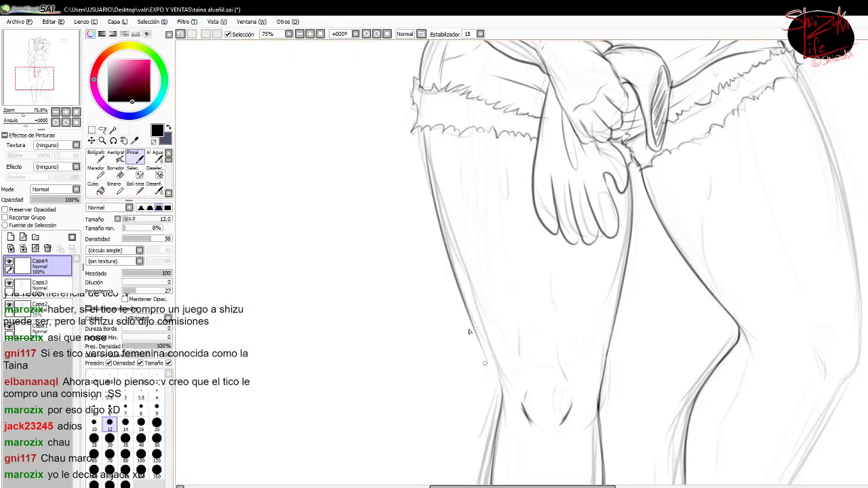
Trace the bent leg's outer contour from the shorts over the knee and down the shin, with a short curved knee mark.
drag(505, 409, 299, 273)
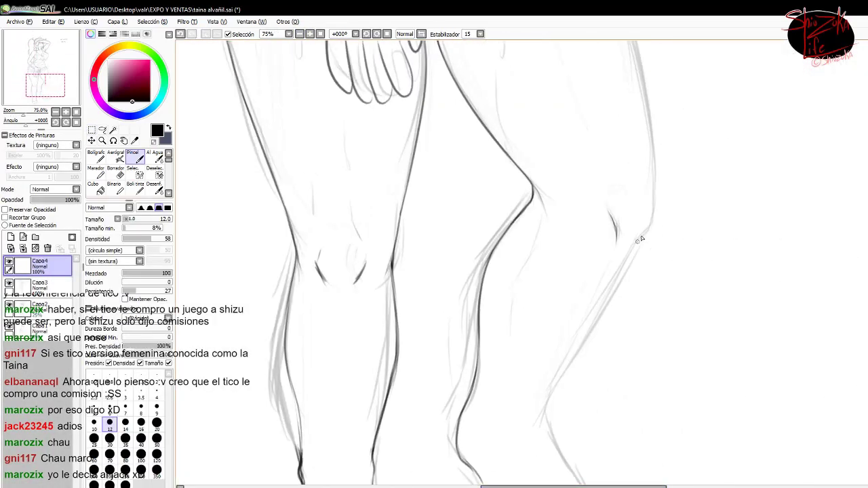
scroll(576, 362, up, 3)
key(ctrl+z)
drag(518, 49, 451, 293)
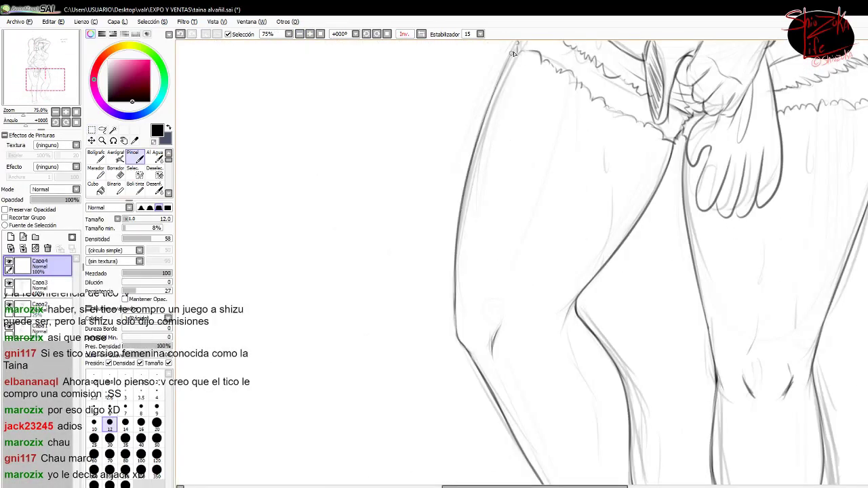
key(h)
scroll(576, 362, down, 5)
Trace the bent leg's ankle and two-toed hoof and outline the toes of the straight leg's hoof.
mouse_move(564, 187)
mouse_down()
mouse_move(496, 336)
mouse_move(586, 291)
mouse_up()
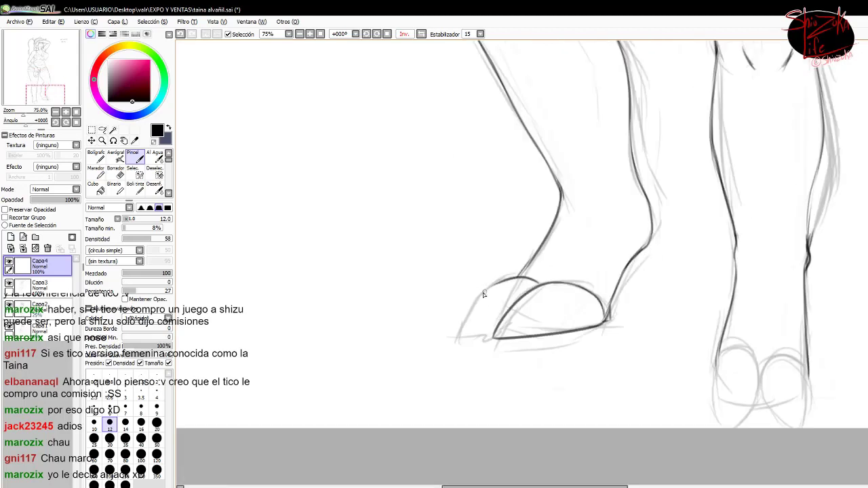
scroll(539, 286, right, 3)
mouse_move(533, 345)
mouse_down()
mouse_move(501, 388)
mouse_move(599, 362)
mouse_up()
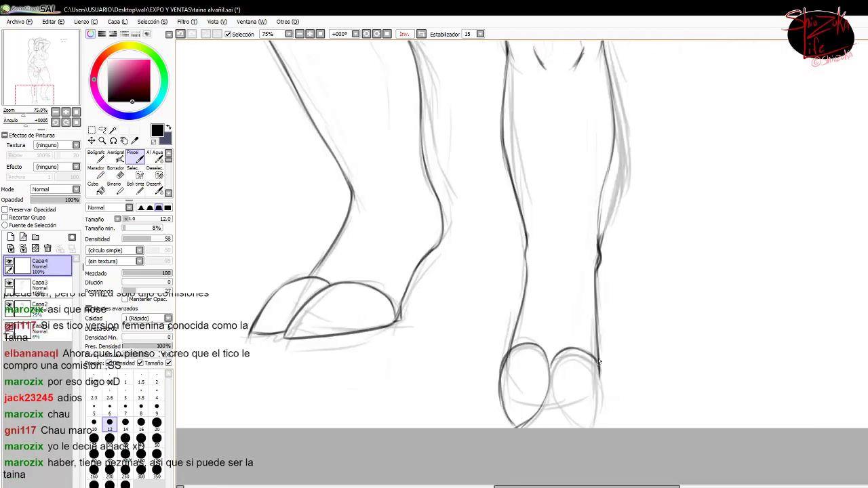
Merge Capa4 into Capa3, select the straight leg's outer contour from thigh to hoof, and adjust it with free deformation.
key(m)
click(40, 285)
scroll(430, 305, down, 3)
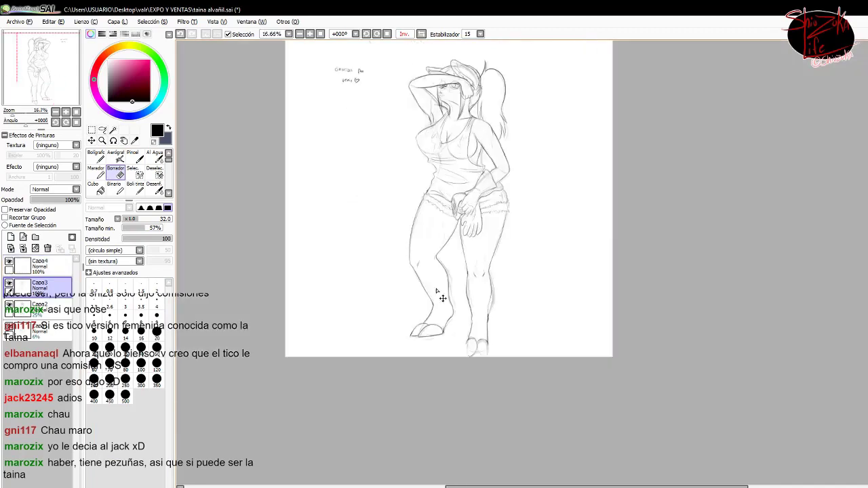
scroll(475, 272, up, 1)
drag(497, 264, 571, 354)
key(b)
drag(581, 145, 523, 368)
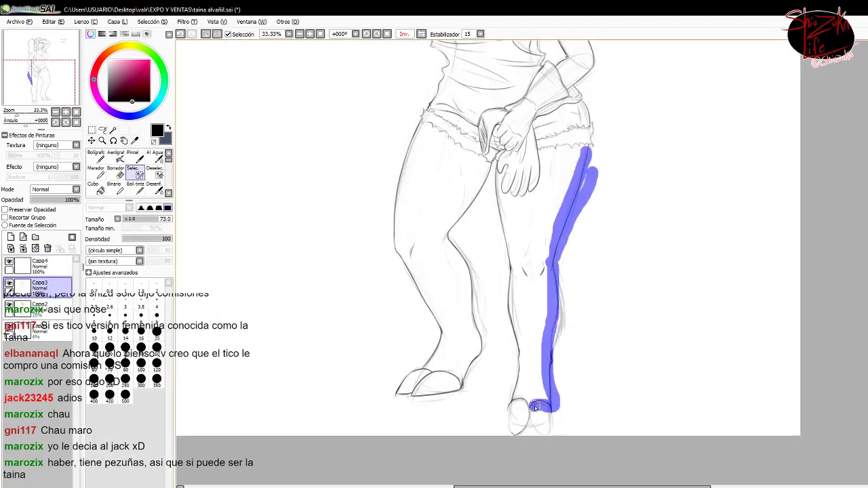
key(m)
click(32, 263)
key(ctrl+t)
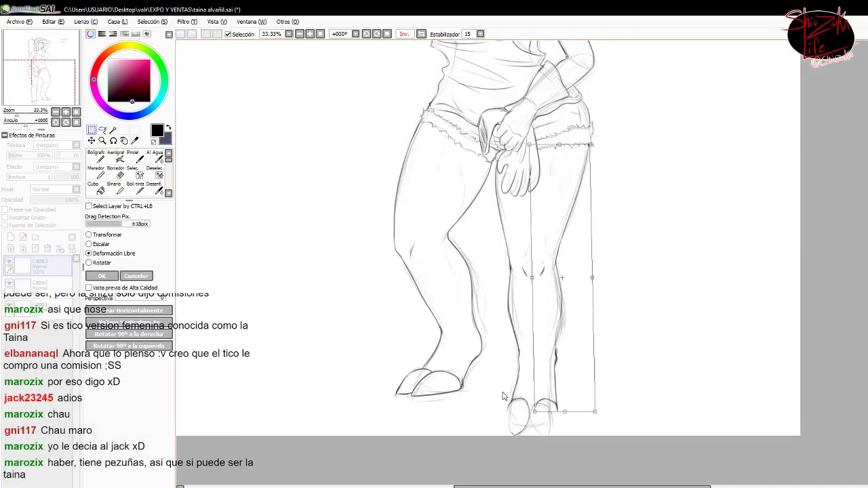
key(Return)
key(ctrl+e)
Erase the straight leg's first hoof lines and redraw both toes as larger rounded outlines tapering to points.
scroll(454, 321, up, 5)
key(e)
drag(454, 320, 516, 271)
drag(407, 285, 408, 407)
key(b)
drag(380, 261, 333, 325)
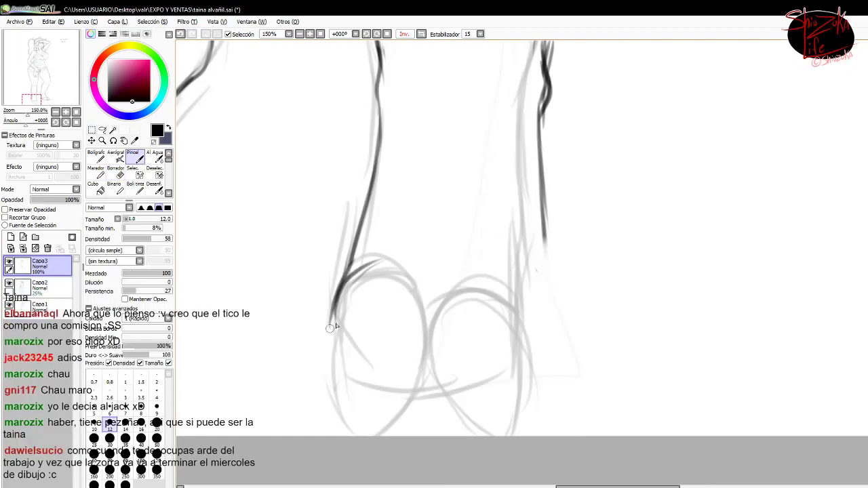
drag(339, 424, 437, 319)
mouse_move(437, 318)
mouse_down()
mouse_move(522, 431)
mouse_move(546, 214)
mouse_up()
mouse_move(509, 263)
mouse_down()
mouse_move(546, 295)
mouse_move(498, 384)
mouse_up()
drag(441, 320, 354, 327)
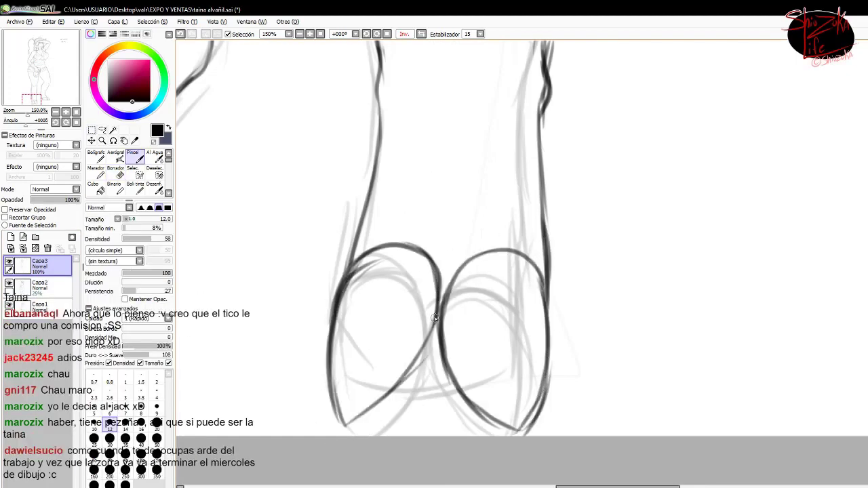
Clean up the straight leg's hoof lines and add a short arc above each toe.
scroll(583, 319, down, 1)
scroll(583, 318, up, 1)
key(e)
drag(587, 320, 516, 366)
drag(421, 319, 380, 217)
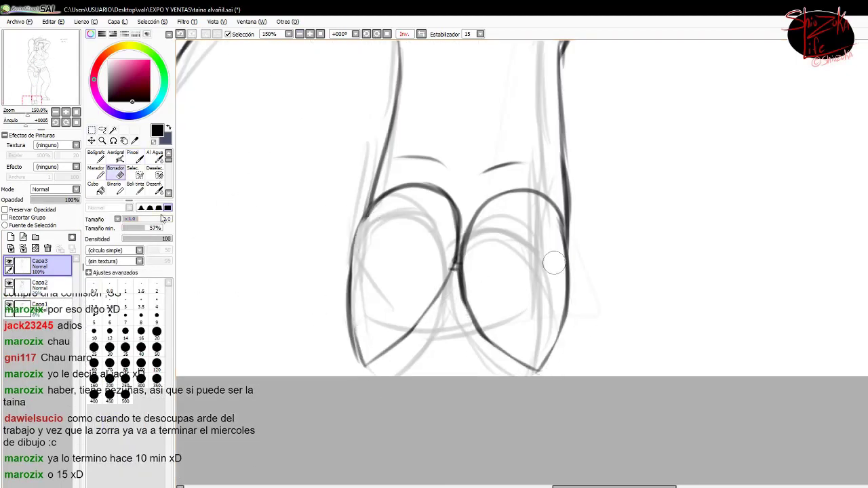
key(b)
Hide the Capa2 sketch layer and clean up the eye and nose lines of the face.
scroll(523, 264, down, 3)
scroll(523, 265, up, 1)
scroll(475, 277, down, 1)
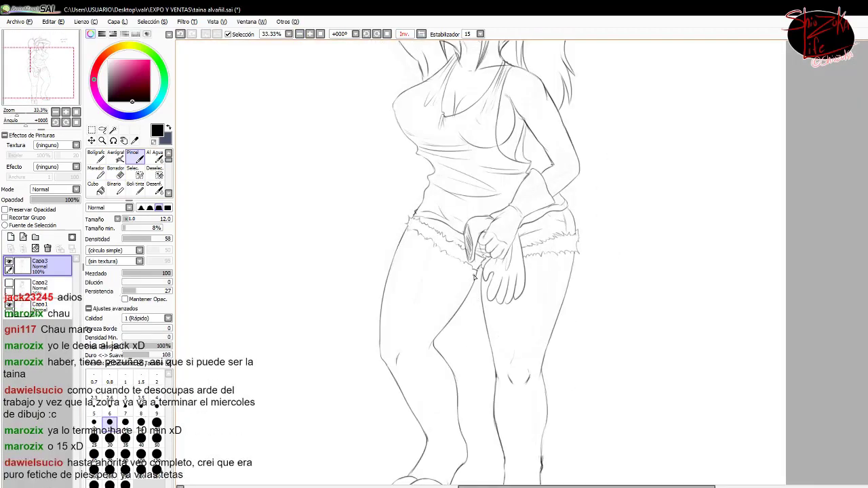
scroll(475, 276, down, 1)
scroll(360, 177, up, 4)
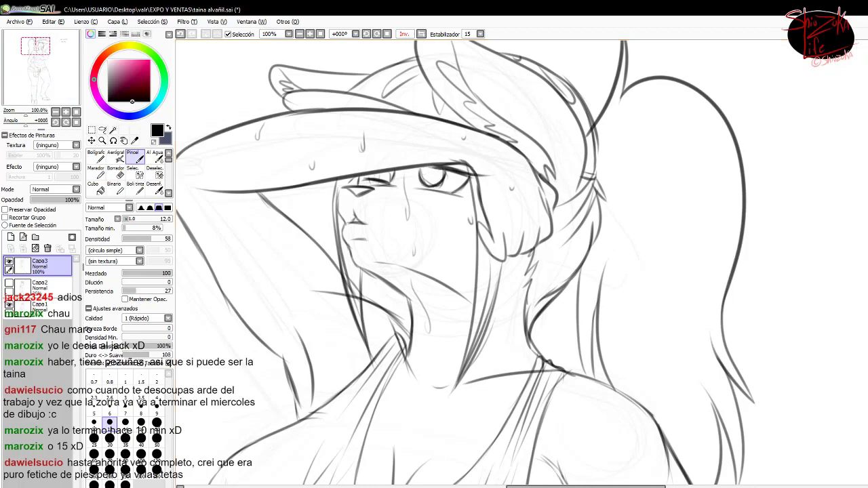
key(e)
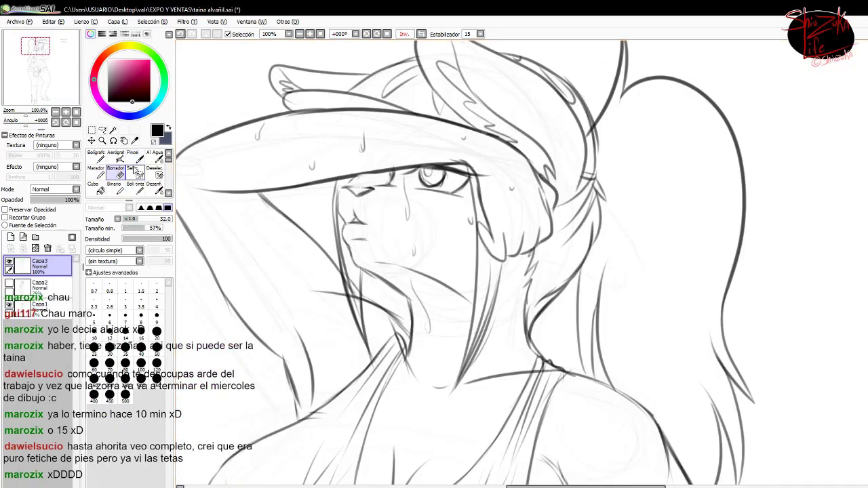
scroll(344, 215, down, 1)
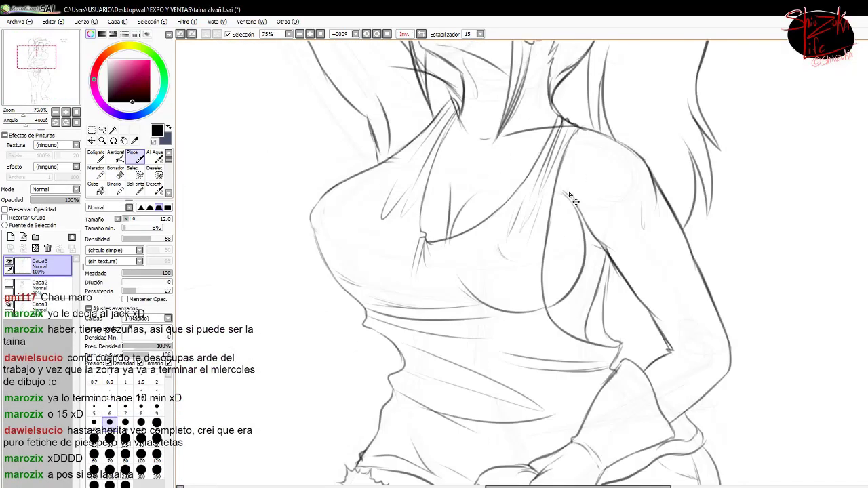
On a new layer Capa4 below the line art, close the gaps along the shorts' hem and flood-fill the skin in light orange.
key(n)
scroll(517, 297, down, 5)
drag(598, 126, 701, 117)
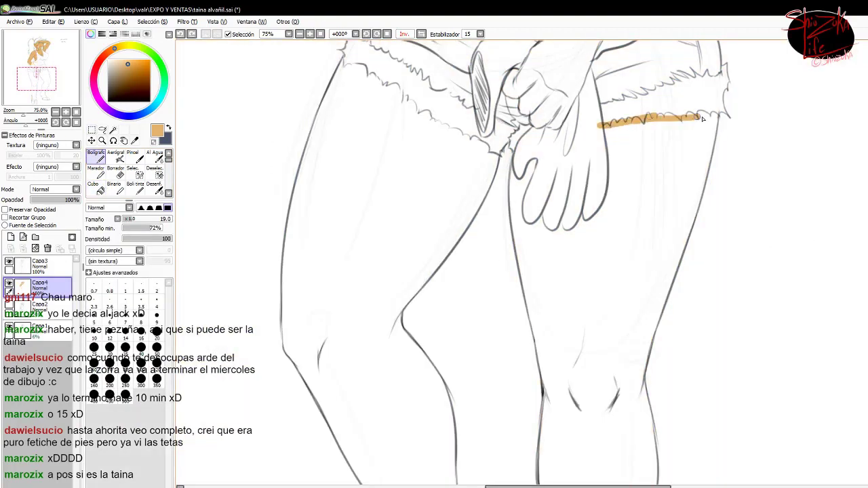
key(b)
click(597, 305)
click(417, 110)
click(466, 139)
click(364, 77)
click(407, 258)
scroll(475, 272, up, 5)
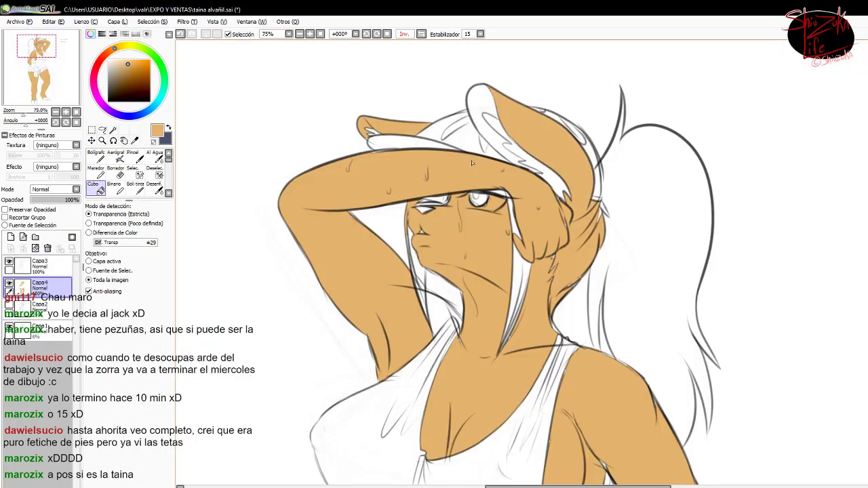
scroll(475, 271, down, 8)
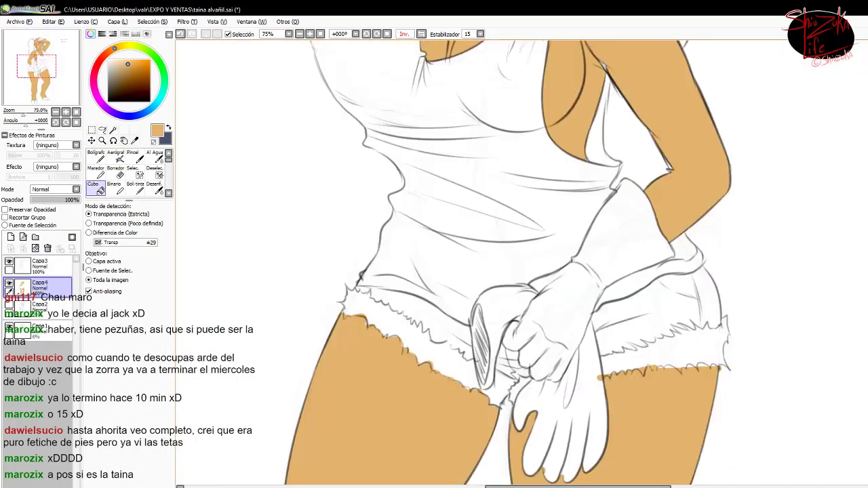
Add a new layer Capa5 and flood-fill the cap and its brim in yellow.
scroll(475, 271, up, 2)
key(n)
click(126, 46)
scroll(458, 175, up, 6)
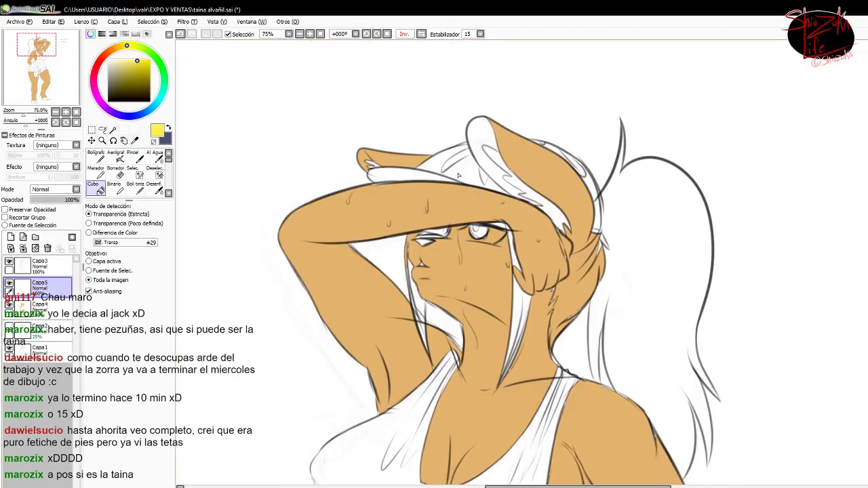
click(458, 175)
Sample the black hair colour from the reference image tahina.jpg and paint the strands framing the face on a new layer Capa6.
key(e)
key(ctrl+Tab)
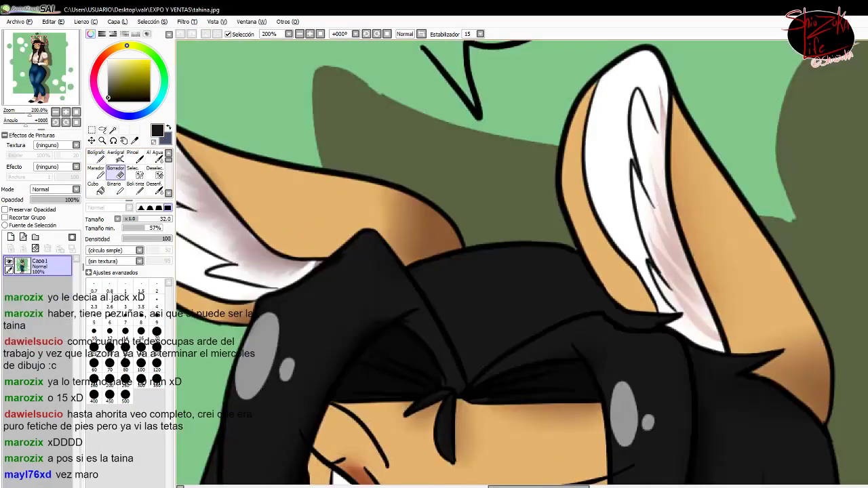
key(ctrl+Tab)
key(b)
drag(510, 225, 517, 319)
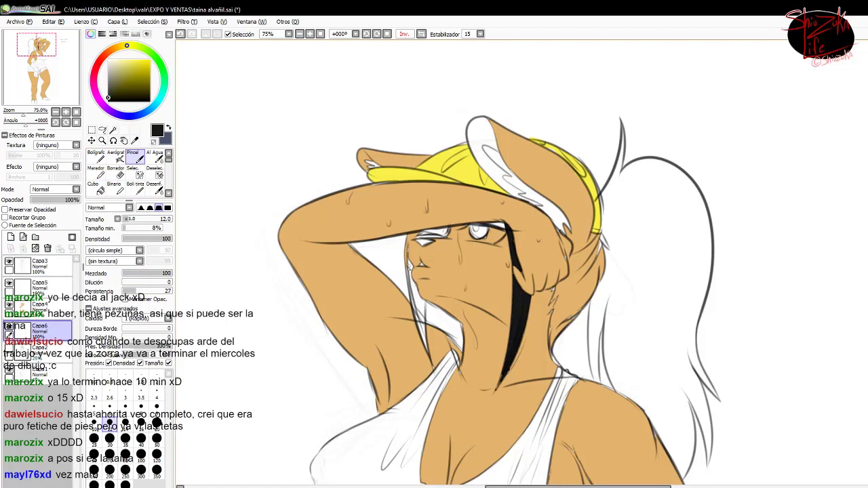
drag(410, 267, 426, 353)
On a new layer Capa7, paint the hair at the nape and the ponytail's pointed lower tips black with brush size 36.
mouse_move(570, 302)
mouse_down()
mouse_move(550, 349)
mouse_move(597, 238)
mouse_up()
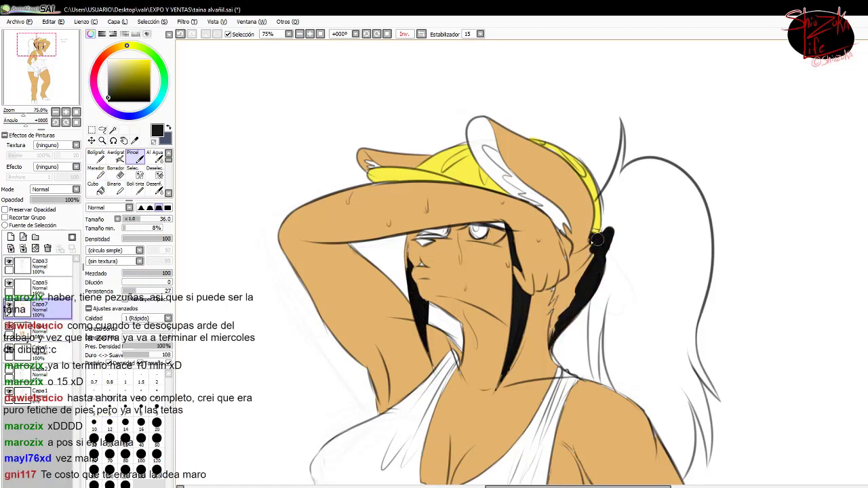
drag(692, 387, 708, 469)
drag(678, 359, 696, 458)
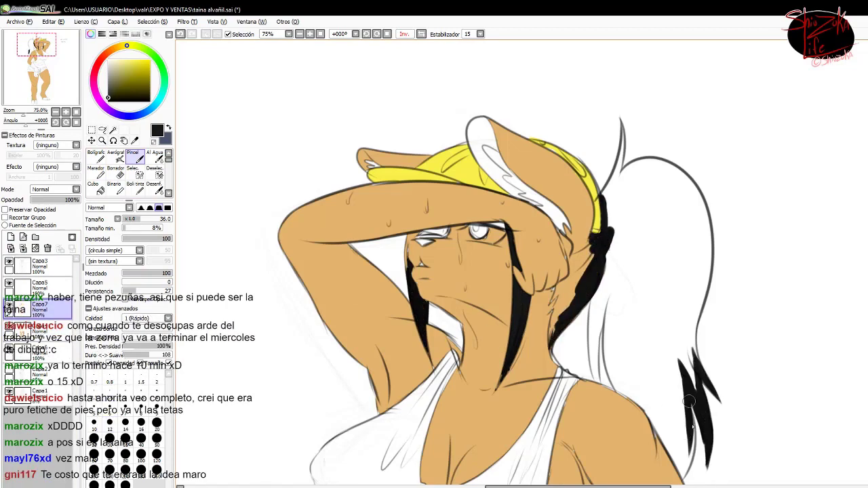
drag(679, 390, 692, 485)
scroll(697, 380, down, 3)
key(e)
mouse_move(700, 349)
mouse_down()
mouse_move(696, 285)
mouse_move(705, 339)
mouse_up()
Paint the rest of the ponytail solid black from the shoulder up to its root behind the cap.
key(b)
drag(685, 367, 652, 306)
drag(682, 356, 657, 291)
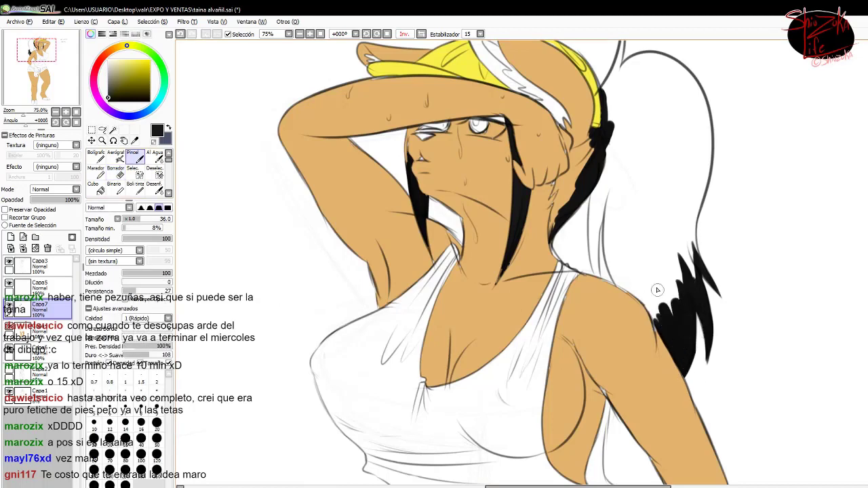
mouse_move(643, 197)
mouse_down()
mouse_move(591, 251)
mouse_move(678, 326)
mouse_up()
drag(699, 61, 610, 271)
Remove the black nape hair together with the Capa7 layer, leaving the black ponytail on Capa6.
key(n)
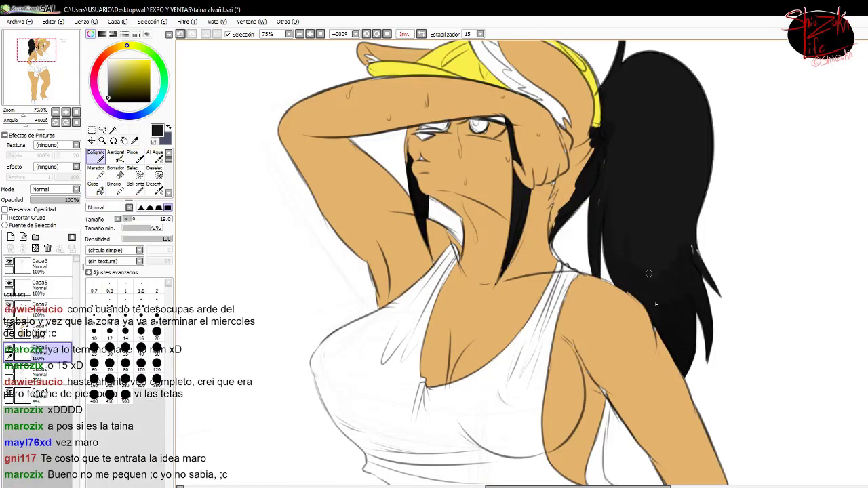
key(ctrl+z)
key(ctrl+z)
key(ctrl+y)
key(ctrl+y)
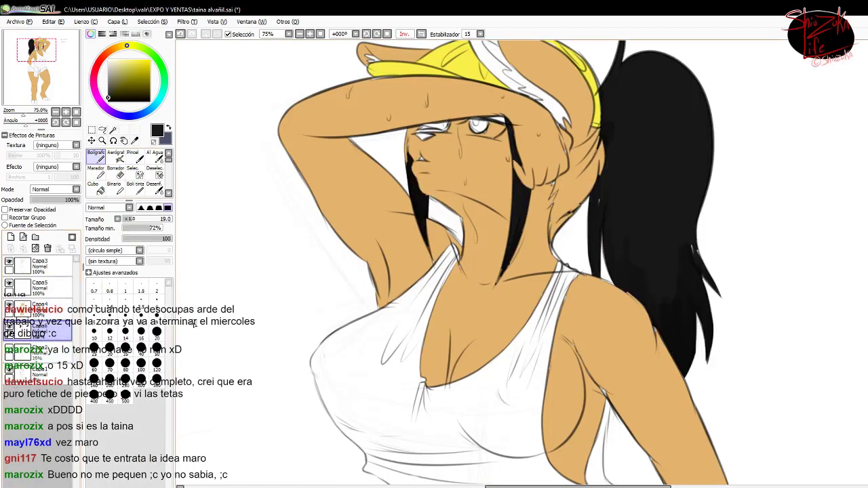
key(ctrl+z)
key(ctrl+z)
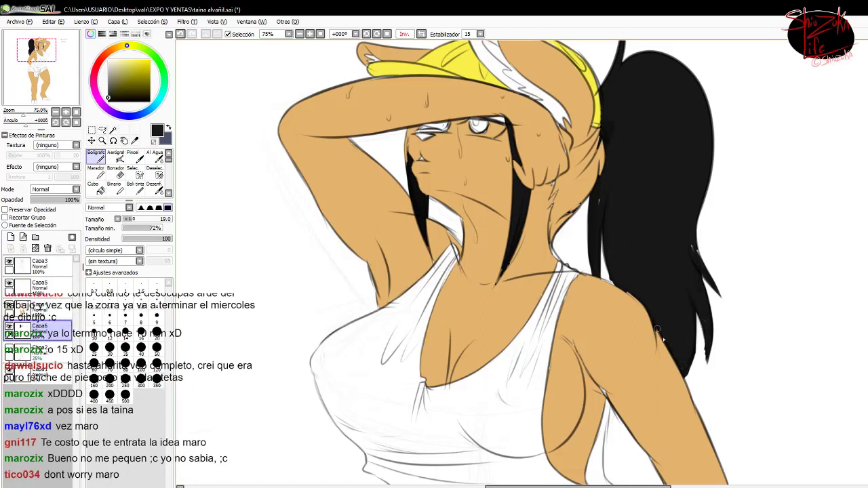
On Capa5, repaint the nape hair in black with jagged tips and colour the nose black.
click(39, 285)
drag(597, 126, 580, 180)
mouse_move(551, 241)
mouse_down()
mouse_move(574, 186)
mouse_move(547, 213)
mouse_up()
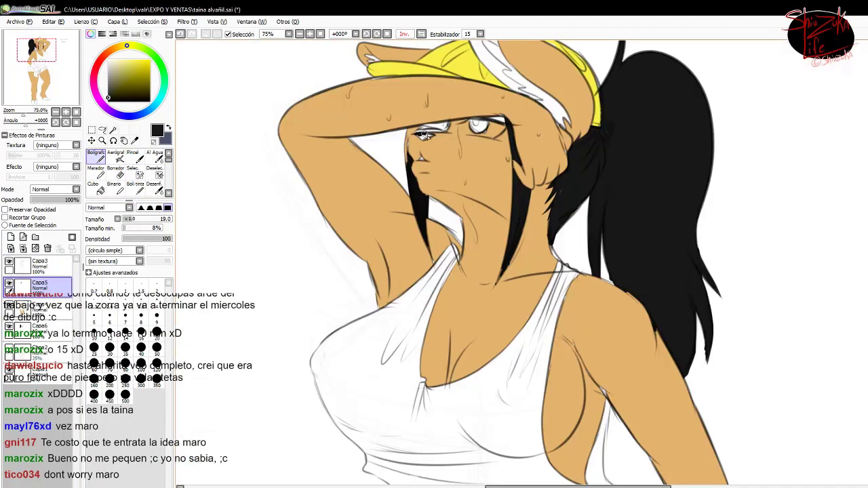
drag(418, 135, 432, 138)
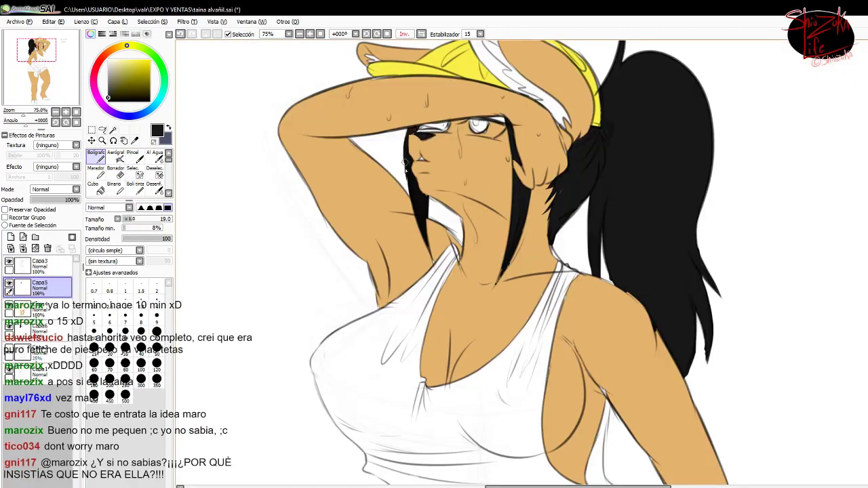
Refine the lower edge of the black nape hair beside the neck on Capa5 with brush size 36.
scroll(495, 272, up, 2)
key(b)
scroll(541, 240, up, 1)
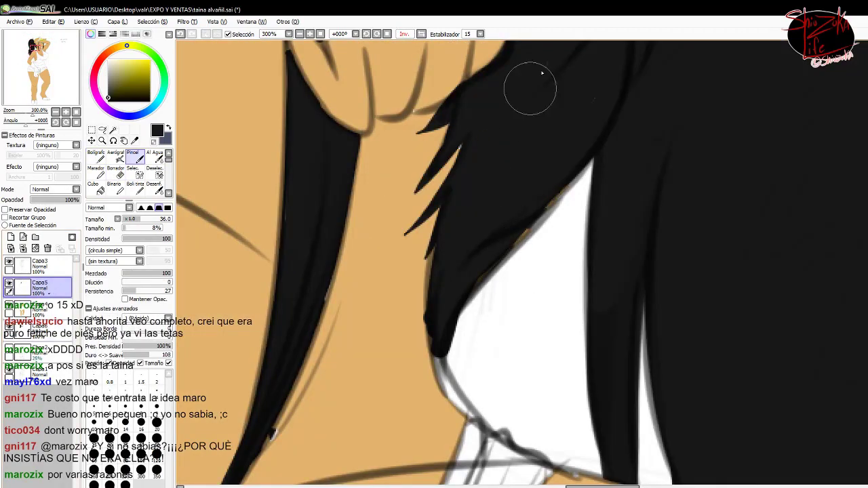
drag(529, 88, 434, 310)
key(n)
Sample the light orange skin colour and paint over the white gaps along the armpit, arm and shoulder lines on Capa4.
scroll(531, 271, down, 1)
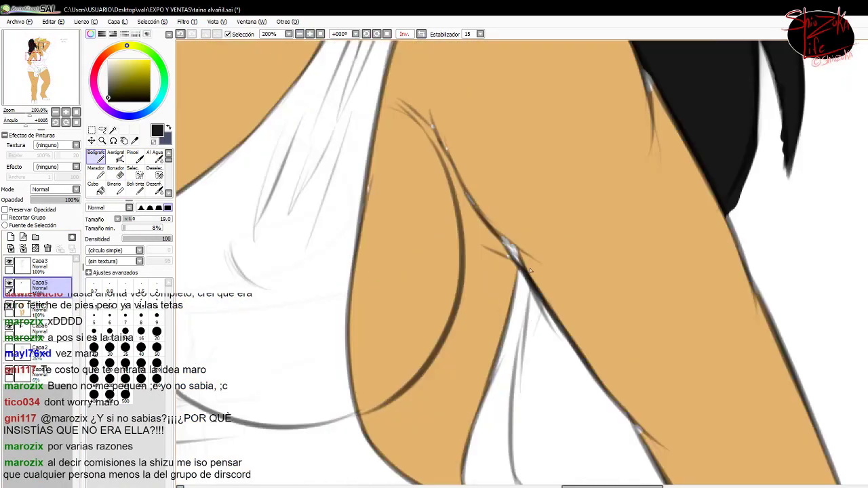
alt+click(530, 271)
drag(488, 101, 260, 251)
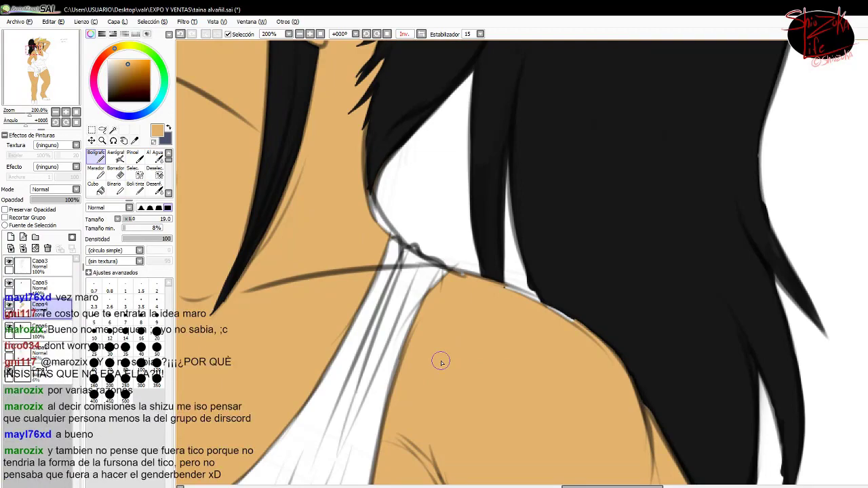
scroll(441, 362, down, 3)
scroll(466, 145, up, 3)
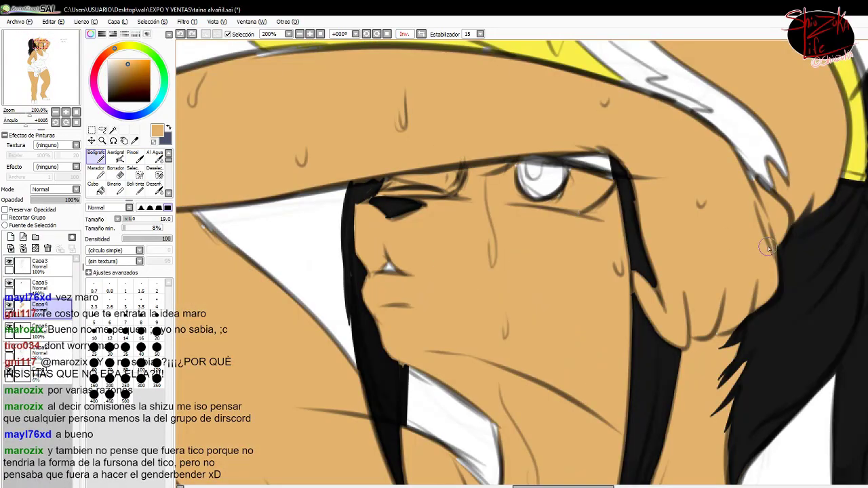
scroll(769, 249, down, 3)
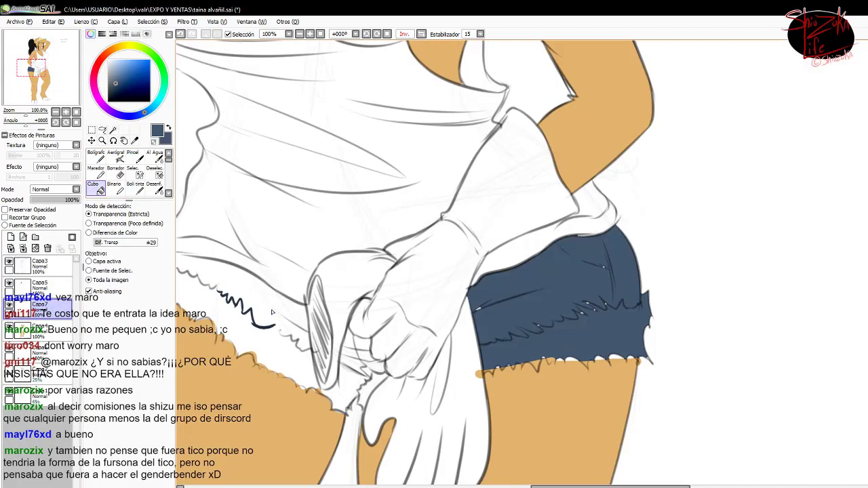
Paint the near leg of the shorts dark blue on Capa7 with brush size 36, following the frayed hem along the thigh.
drag(500, 353, 697, 292)
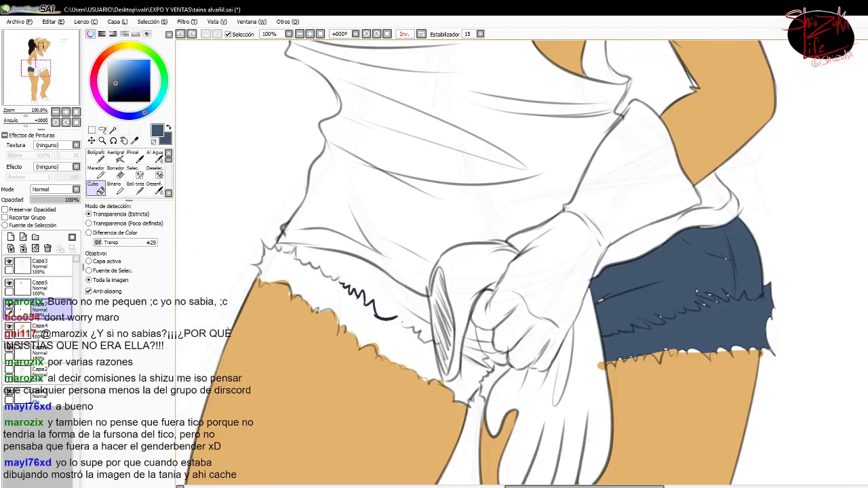
key(b)
mouse_move(299, 250)
mouse_down()
mouse_move(424, 302)
mouse_move(419, 316)
mouse_move(267, 249)
mouse_up()
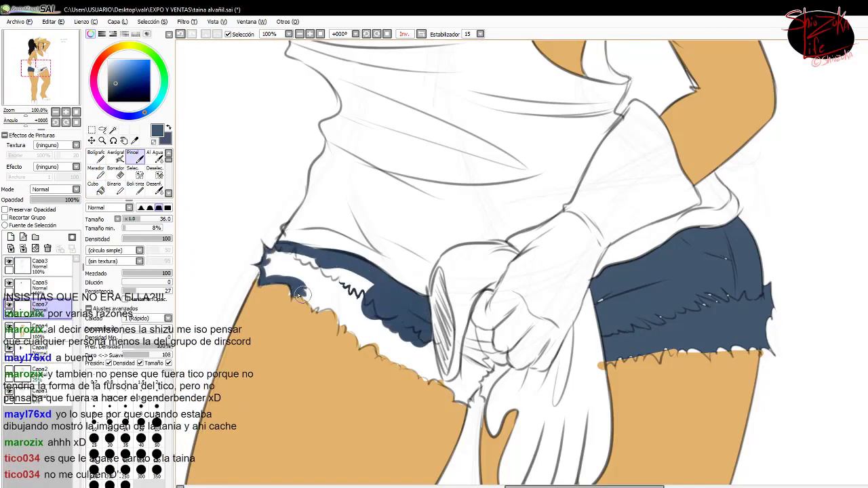
drag(317, 309, 321, 309)
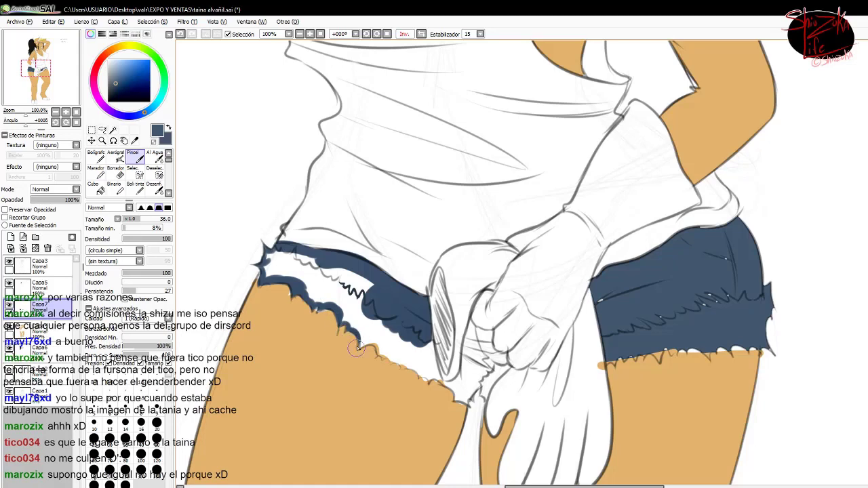
drag(357, 348, 411, 366)
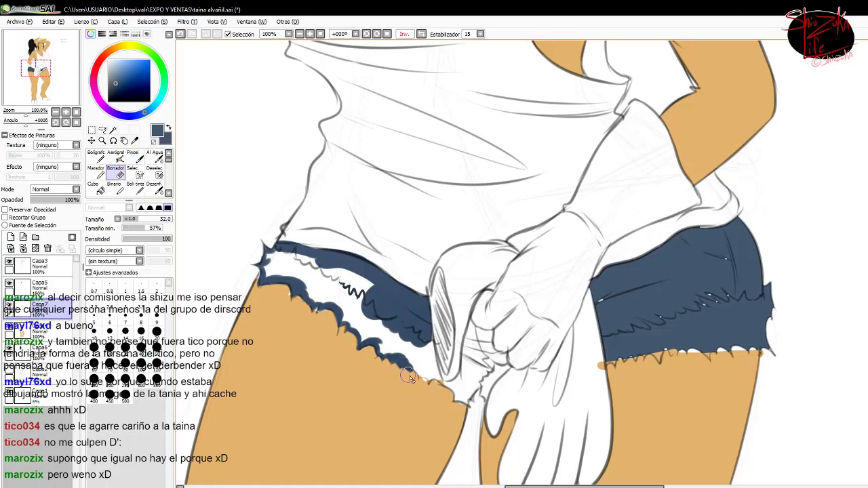
mouse_move(263, 260)
mouse_down()
mouse_move(360, 312)
mouse_move(436, 372)
mouse_up()
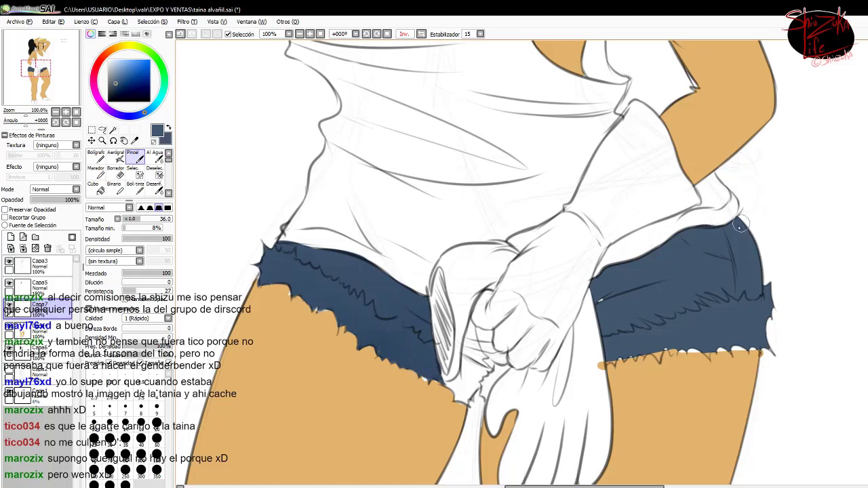
Clean up the other shorts leg's frayed hem, closing the white gaps and erasing the stray skin colour on Capa4.
drag(635, 360, 611, 365)
key(n)
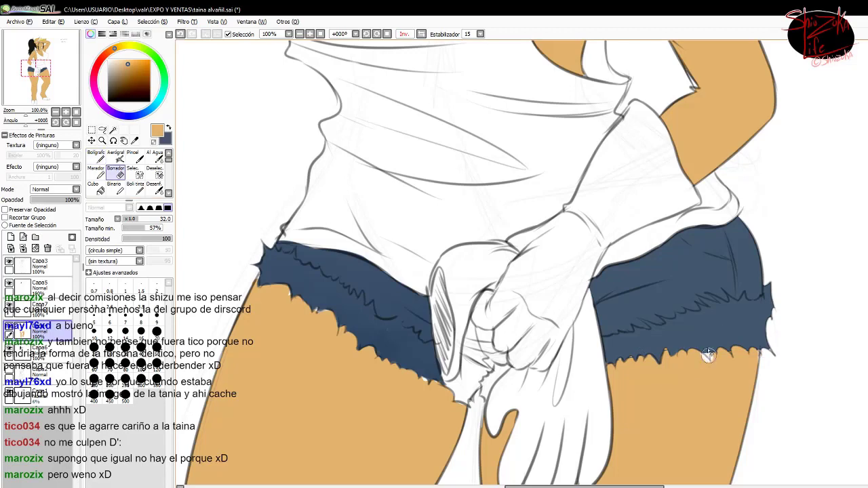
key(b)
Touch up the line art along the inner edge of the lowered arm near the elbow on Capa3, using black at size 12.
scroll(339, 272, up, 6)
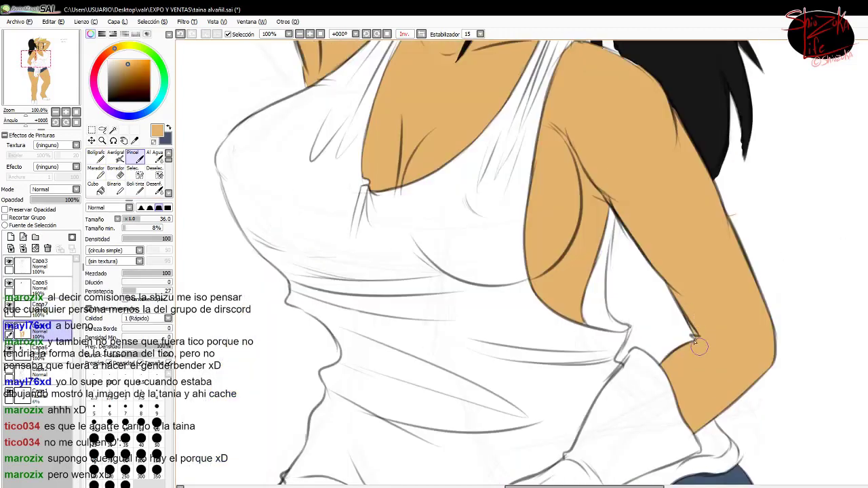
key(e)
key(b)
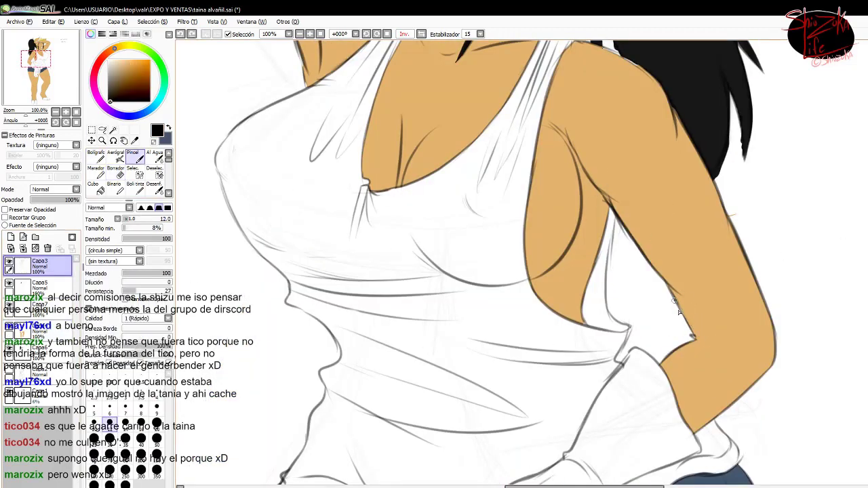
Sample the light orange skin colour and handwrite a note starting with "Leere" and ending in dots beside the ponytail.
scroll(543, 306, up, 8)
alt+click(423, 265)
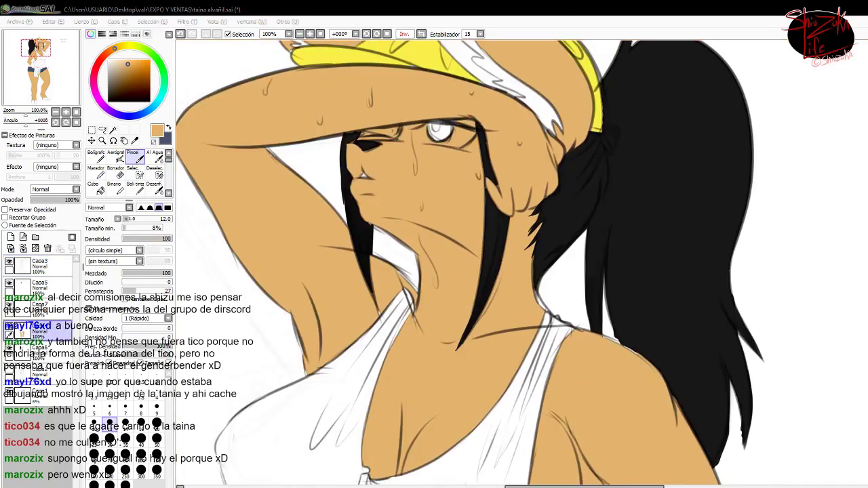
drag(774, 158, 867, 178)
drag(787, 234, 867, 244)
click(798, 304)
click(827, 299)
click(849, 296)
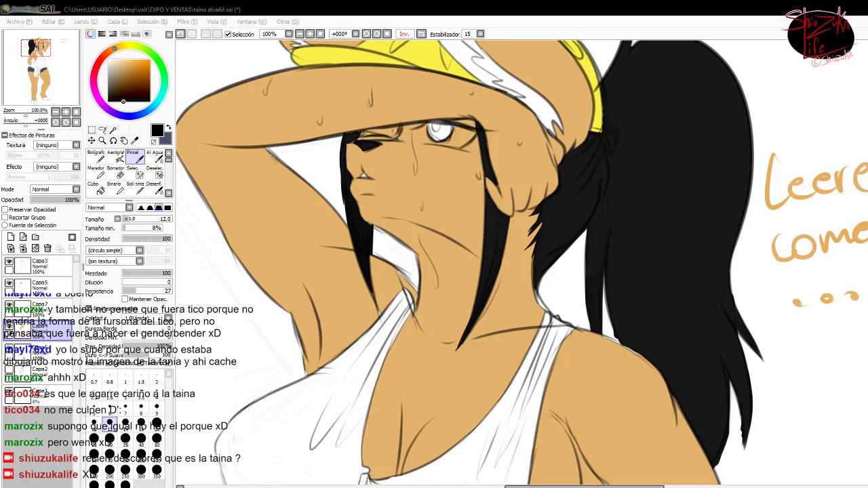
Erase the stray line across the white gap beneath the chin and touch up the raised arm's edge with sampled skin colour.
scroll(193, 175, up, 1)
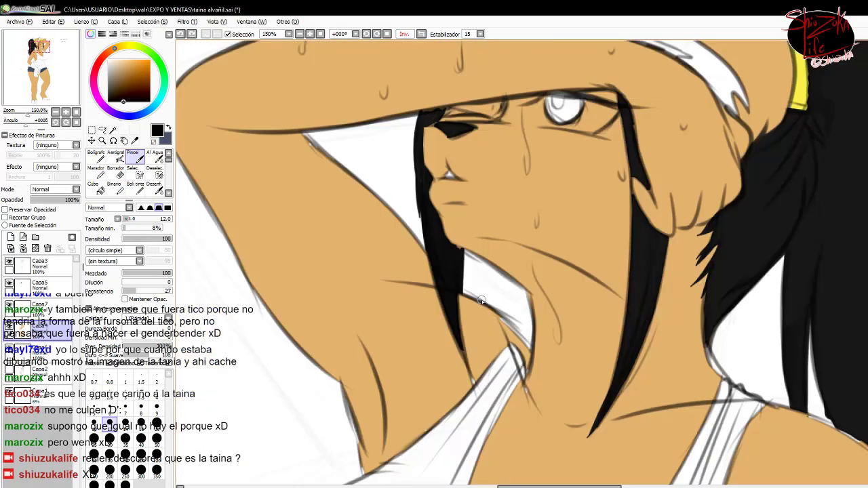
key(e)
key(n)
alt+click(318, 167)
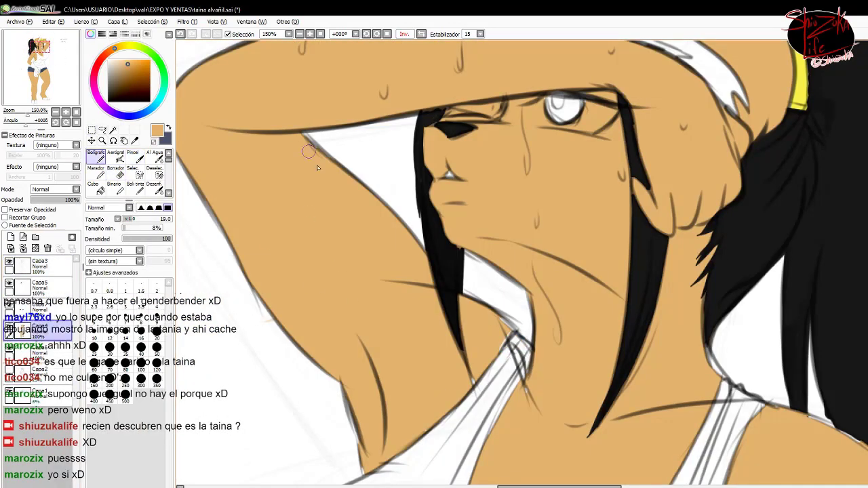
scroll(631, 309, down, 15)
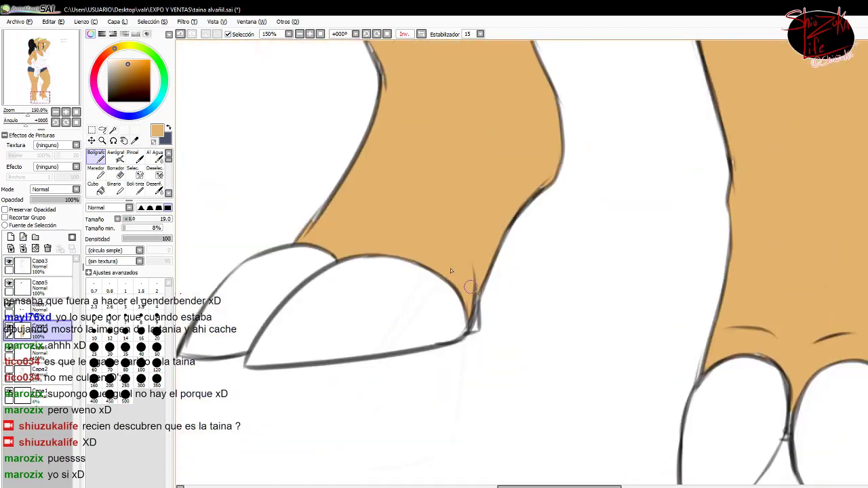
Examine the cap and eye area, sampling their colours, and compare the face with the reference picture tahina.jpg.
scroll(367, 148, up, 18)
alt+click(369, 179)
key(e)
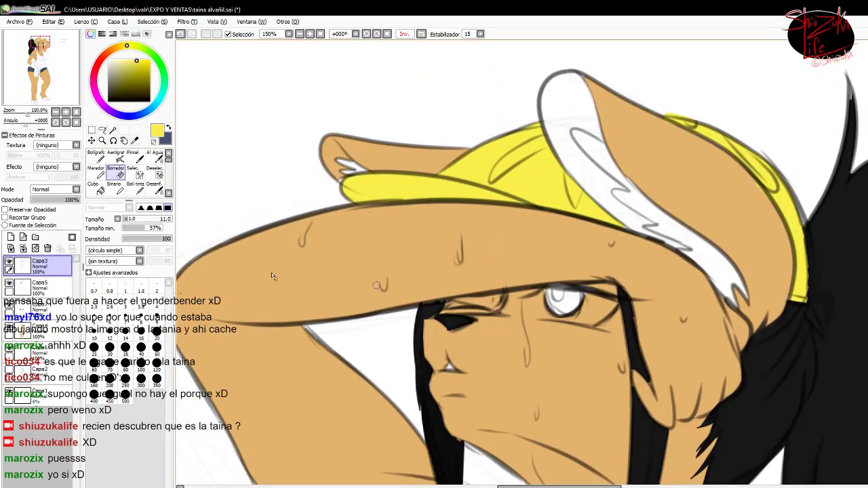
alt+click(592, 310)
key(n)
key(ctrl+Tab)
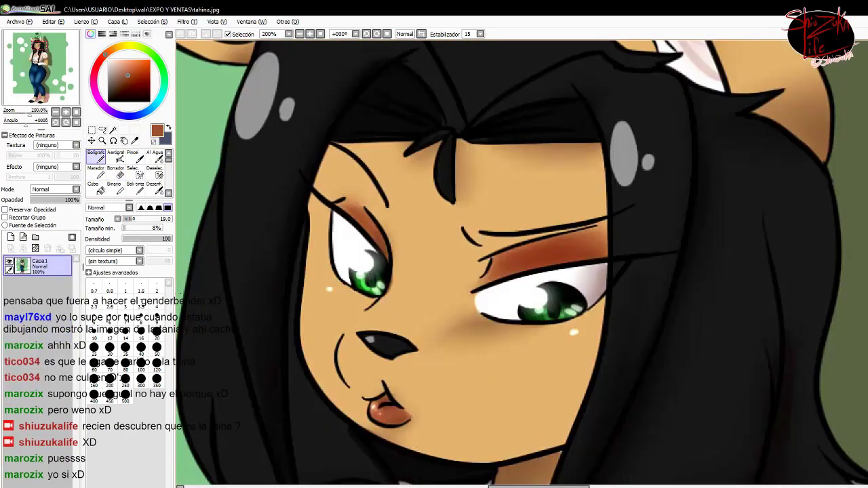
key(ctrl+Tab)
On Capa8, paint light blue along the tank top's chest outline and the side below the armhole with pen size 19.
drag(268, 160, 275, 316)
scroll(516, 272, down, 3)
drag(821, 78, 790, 231)
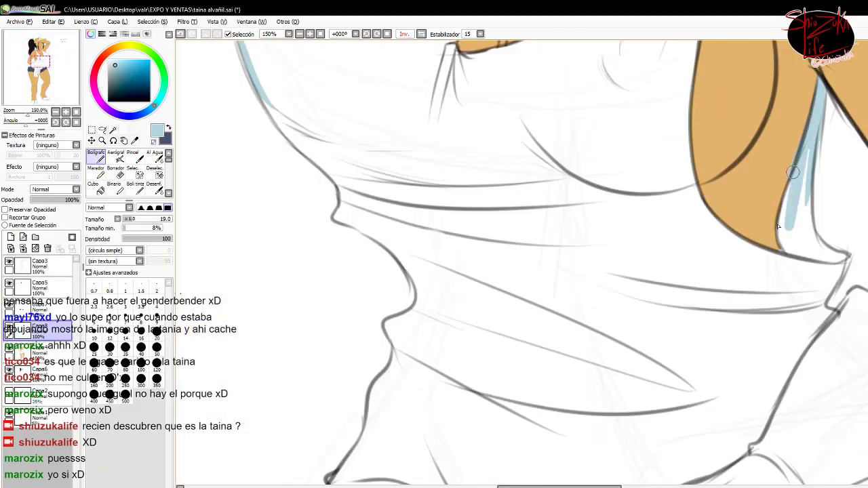
drag(790, 184, 829, 322)
scroll(814, 340, down, 3)
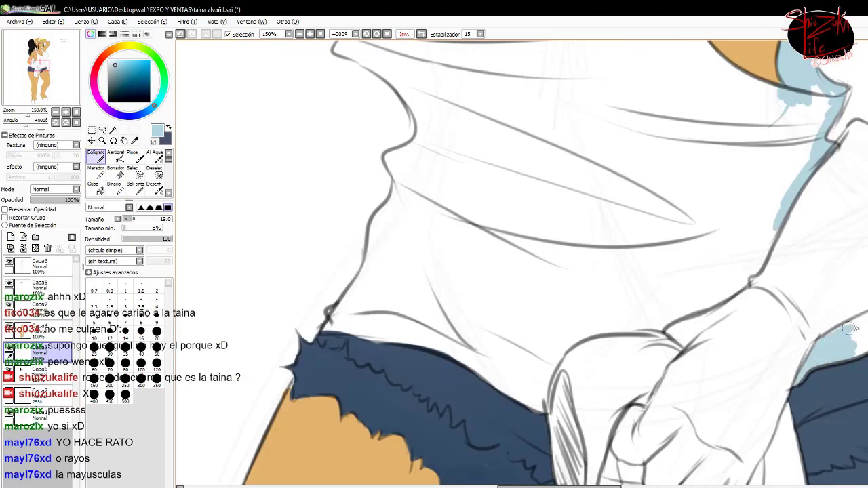
Paint light blue on the tank top's hem behind the forearm and along its edge beside the arm.
scroll(506, 401, right, 5)
mouse_move(485, 322)
mouse_down()
mouse_move(441, 285)
mouse_move(536, 234)
mouse_up()
drag(482, 272, 516, 245)
drag(356, 88, 319, 156)
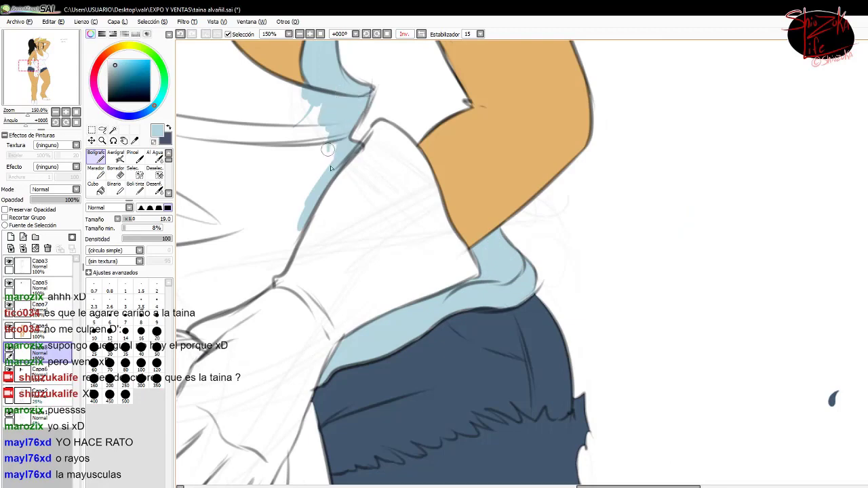
drag(315, 186, 261, 292)
Outline the far side of the tank top in light blue and fill its torso and chest with the same colour.
scroll(285, 272, left, 5)
scroll(516, 272, left, 2)
mouse_move(546, 325)
mouse_down()
mouse_move(457, 406)
mouse_move(426, 369)
mouse_move(279, 309)
mouse_move(332, 158)
mouse_up()
scroll(434, 272, up, 5)
click(395, 58)
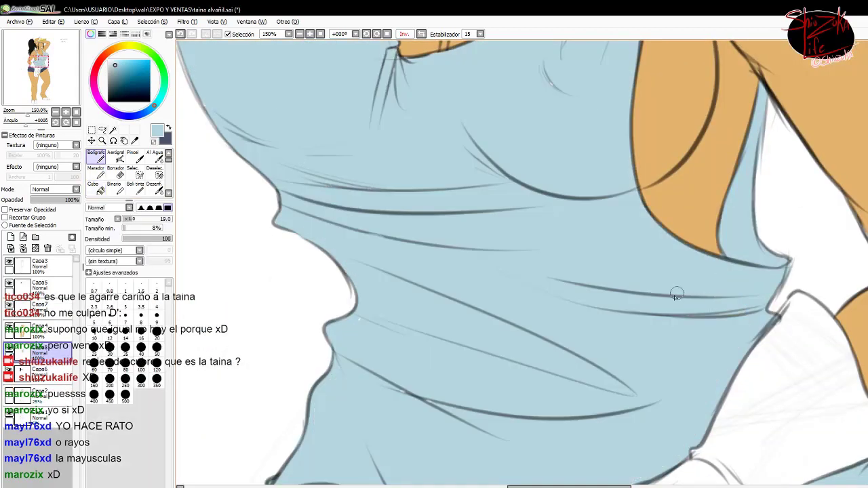
Cover the remaining white gaps in the tank top's straps and along its folds and hem with light blue.
scroll(434, 271, up, 5)
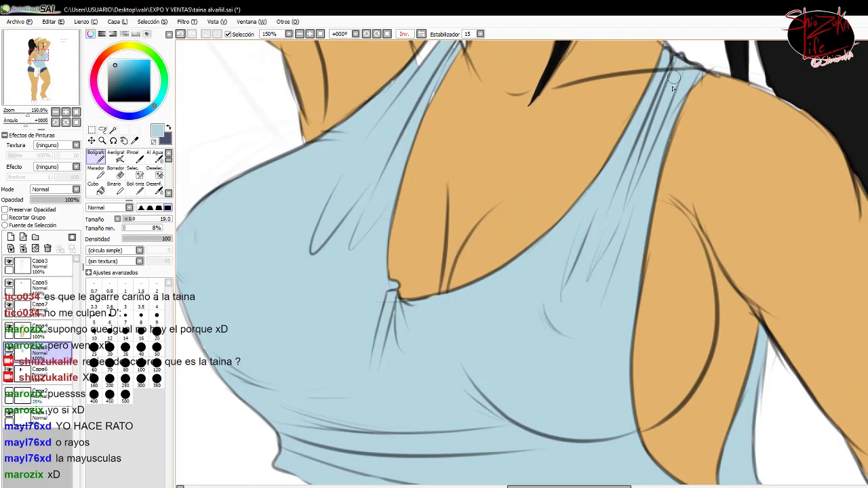
scroll(842, 210, up, 5)
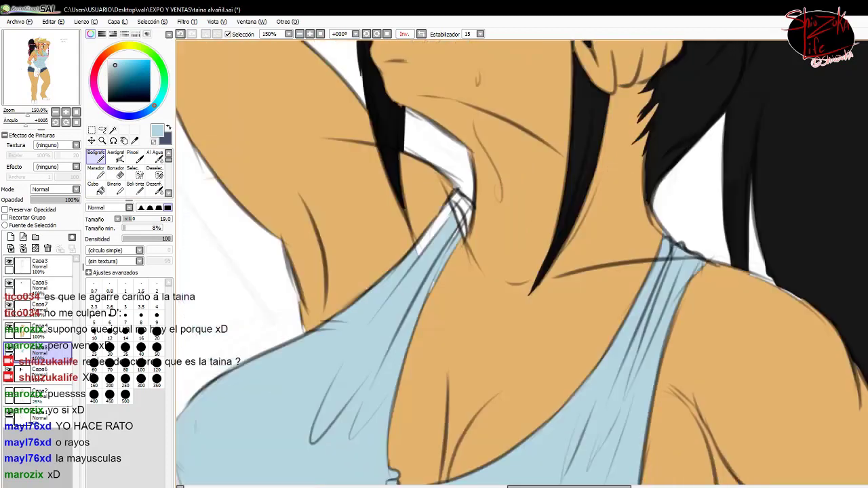
scroll(360, 319, down, 6)
scroll(604, 202, down, 3)
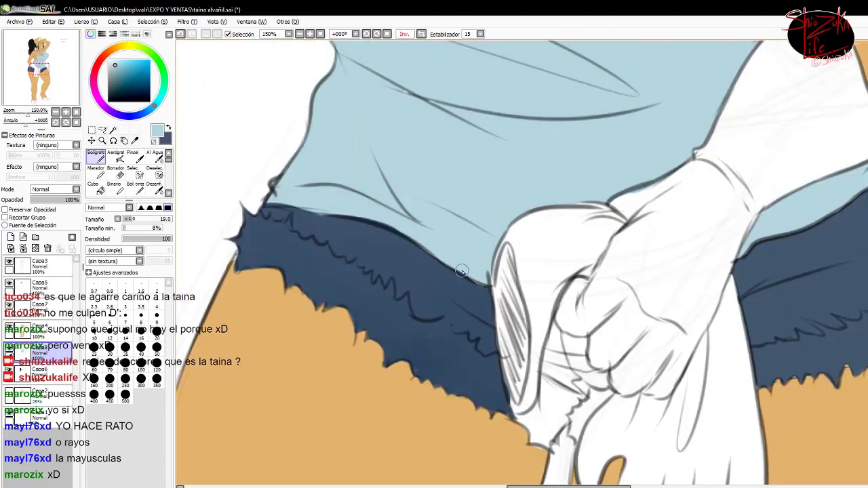
scroll(448, 108, up, 3)
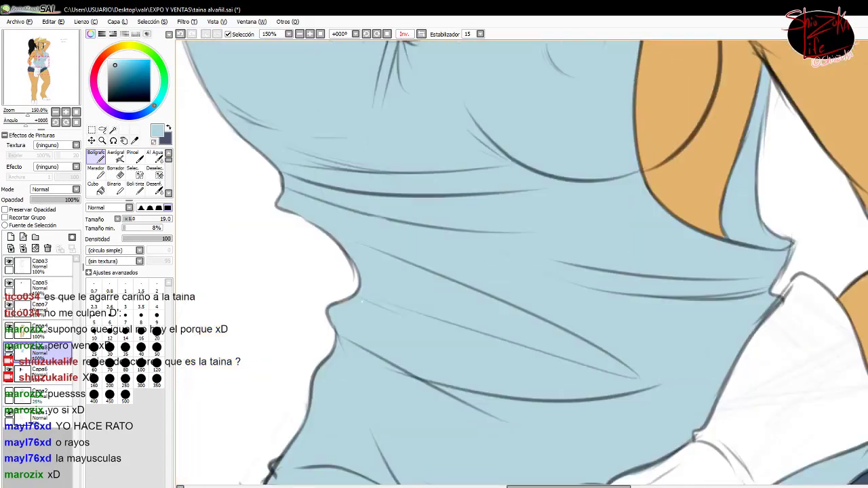
On Capa9, paint the hanging glove's upper part dark brown and trace its finger edges with pen size 19.
scroll(449, 109, down, 10)
key(e)
key(n)
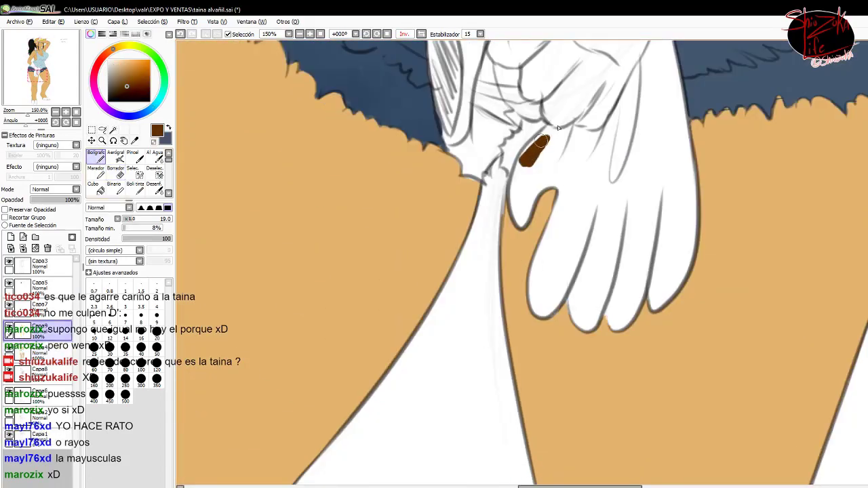
mouse_move(556, 122)
mouse_down()
mouse_move(549, 182)
mouse_move(597, 101)
mouse_move(536, 310)
mouse_move(651, 203)
mouse_up()
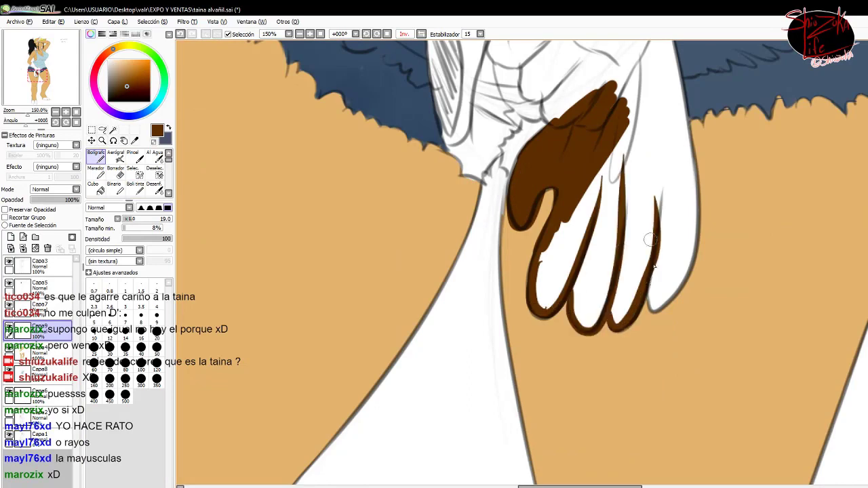
drag(648, 237, 699, 312)
Trace the edges of the gripping hand, its knuckles and the wrist in dark brown.
scroll(679, 305, up, 5)
drag(559, 306, 519, 268)
drag(532, 217, 522, 285)
drag(562, 140, 641, 83)
drag(687, 142, 632, 275)
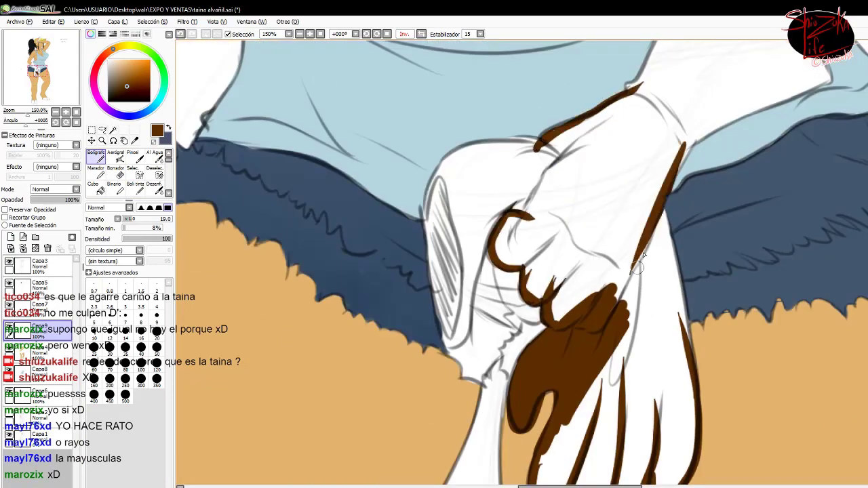
drag(686, 210, 678, 313)
drag(652, 234, 612, 311)
Bucket-fill the outlined hanging glove, gripping hand and forearm cuff with dark brown.
key(g)
click(679, 336)
click(644, 169)
Cover the white gaps in the gloves and paint the held glove's folded cuff and opening dark brown.
click(96, 155)
drag(506, 215, 445, 346)
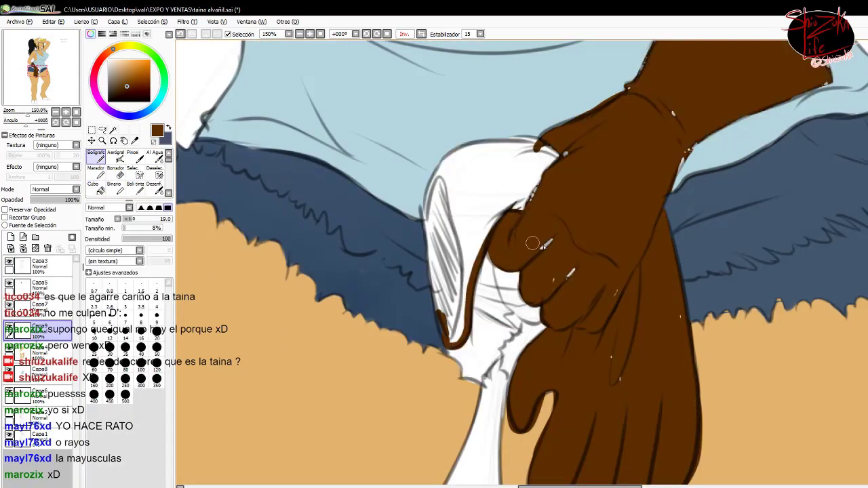
drag(629, 89, 623, 110)
drag(556, 152, 506, 187)
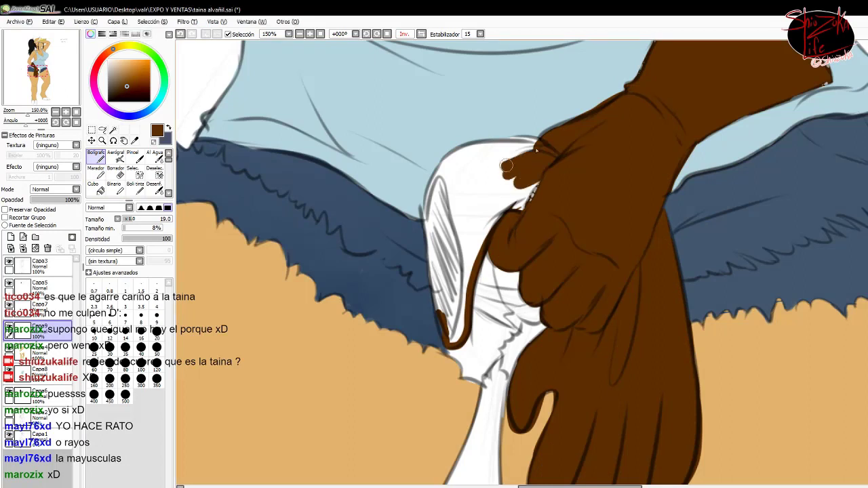
drag(536, 142, 437, 217)
drag(430, 156, 448, 332)
drag(529, 183, 444, 288)
Sample the shorts' dark blue and paint their crotch area between the gloves and thighs on Capa7, placing that layer below Capa9.
alt+click(354, 286)
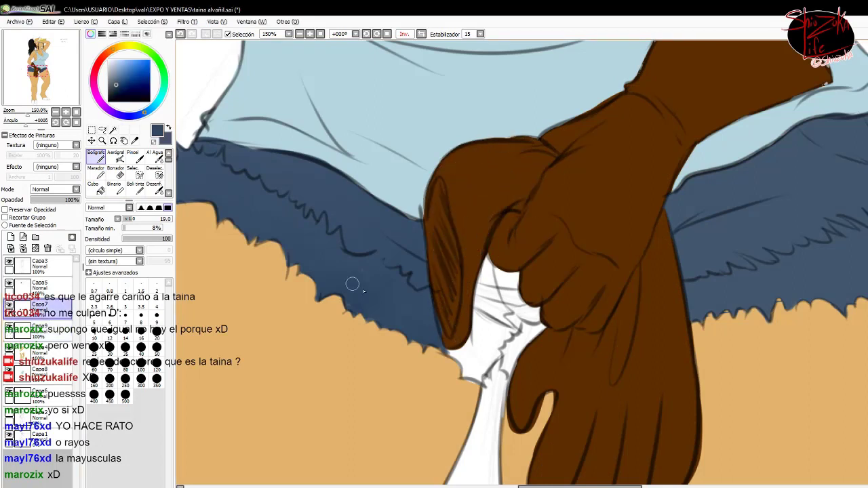
drag(448, 326, 478, 360)
drag(506, 272, 536, 339)
drag(487, 371, 509, 346)
drag(526, 309, 502, 360)
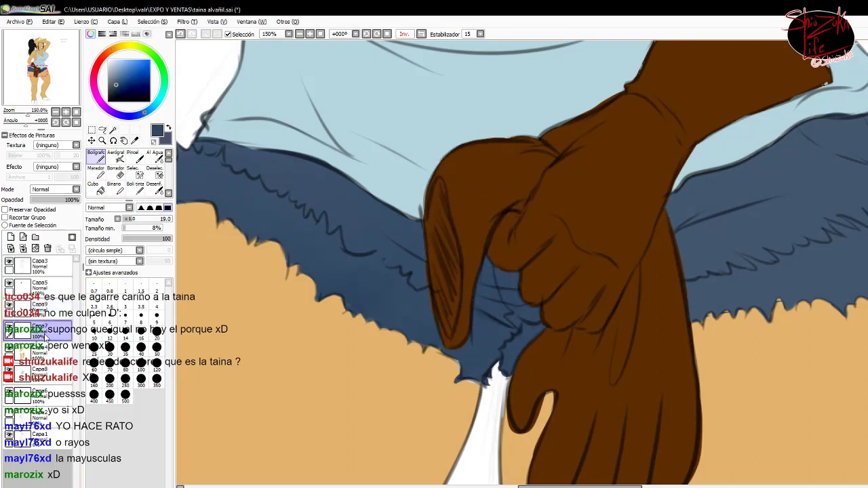
Examine the flat colours on the whole figure.
key(minus)
key(minus)
key(minus)
key(minus)
key(minus)
key(minus)
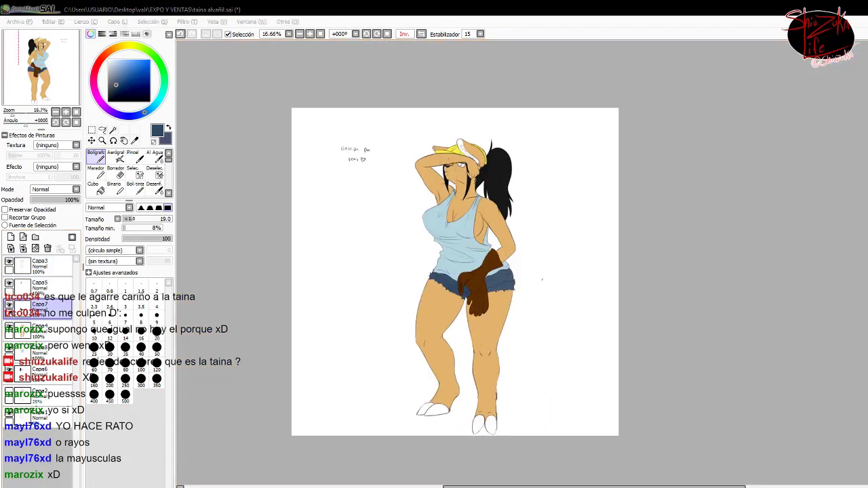
key(plus)
key(plus)
key(plus)
key(plus)
Sample green from the eye in tahina.jpg and paint the figure's iris with it on a new layer, Capa9.
key(ctrl+Tab)
key(ctrl+Tab)
key(plus)
key(plus)
drag(309, 121, 324, 107)
key(e)
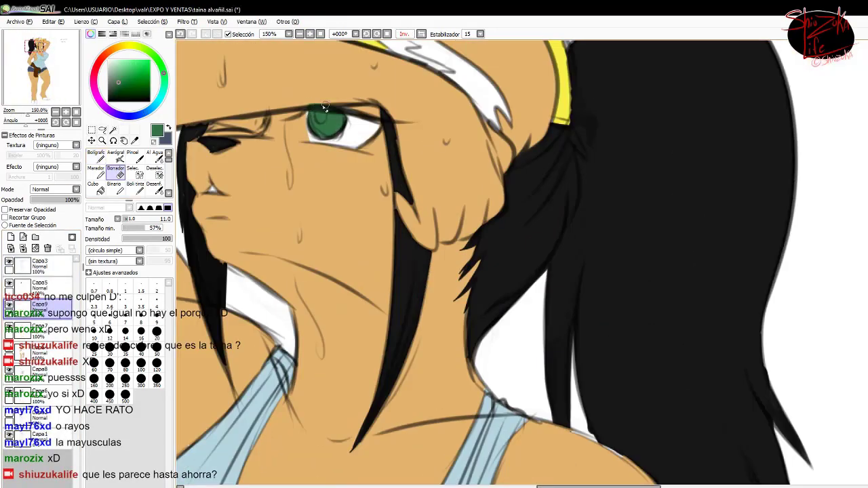
Sample darker greens from the eye in tahina.jpg and shade the upper part of the figure's iris.
key(ctrl+Tab)
key(ctrl+Tab)
key(ctrl+Tab)
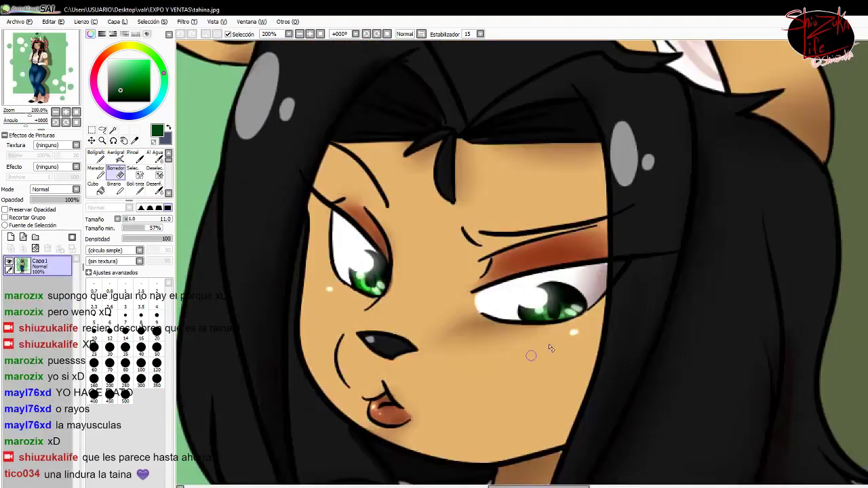
key(ctrl+Tab)
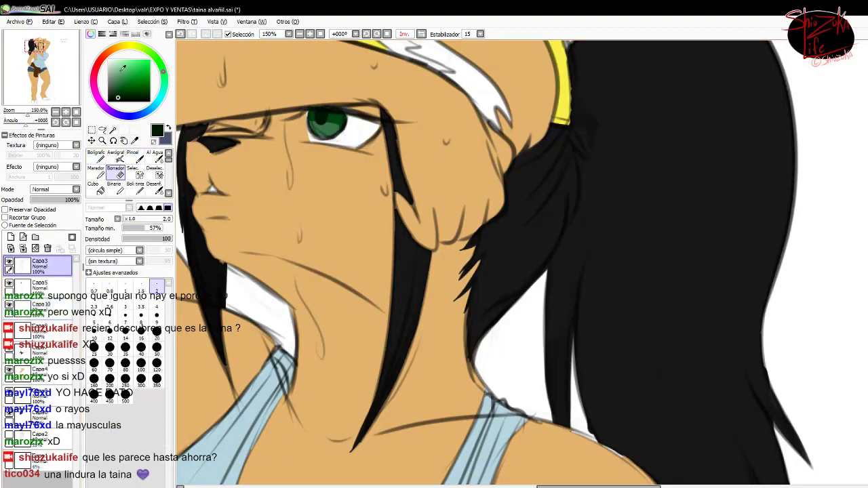
Replace the dark sketched sweat drops on the face, neck and raised arm with pale blue ones.
drag(224, 62, 225, 74)
drag(289, 163, 291, 186)
drag(223, 65, 225, 78)
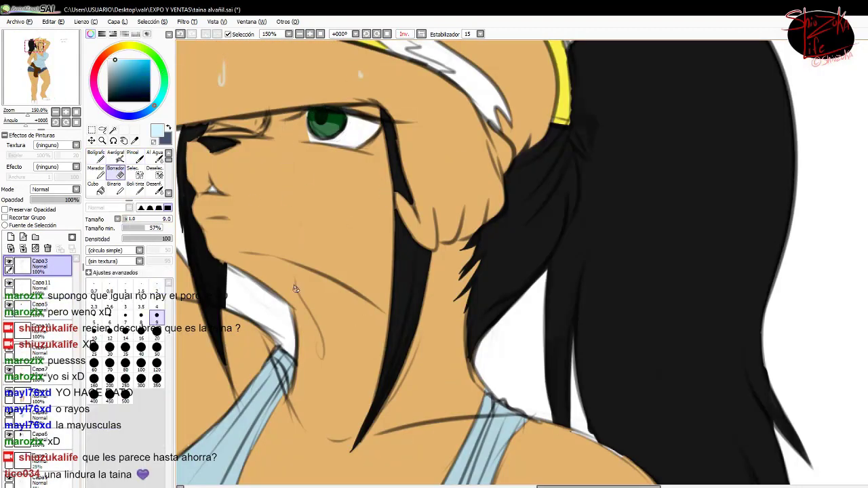
key(b)
drag(287, 151, 283, 201)
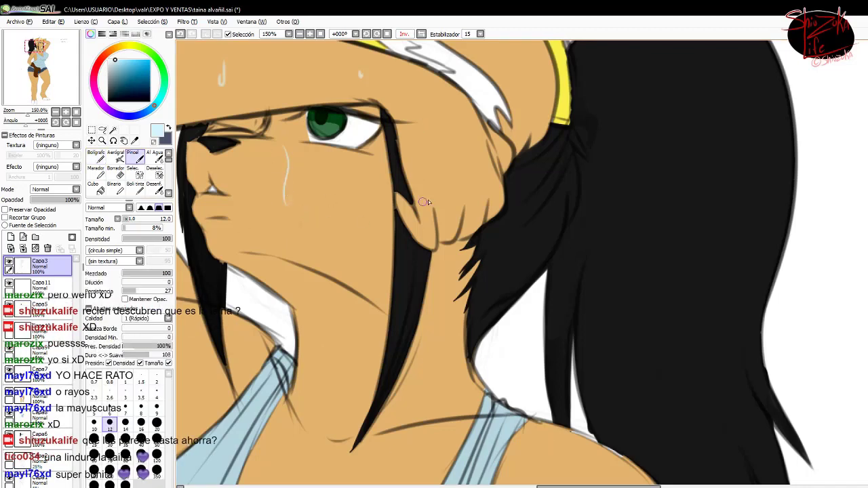
scroll(460, 121, left, 5)
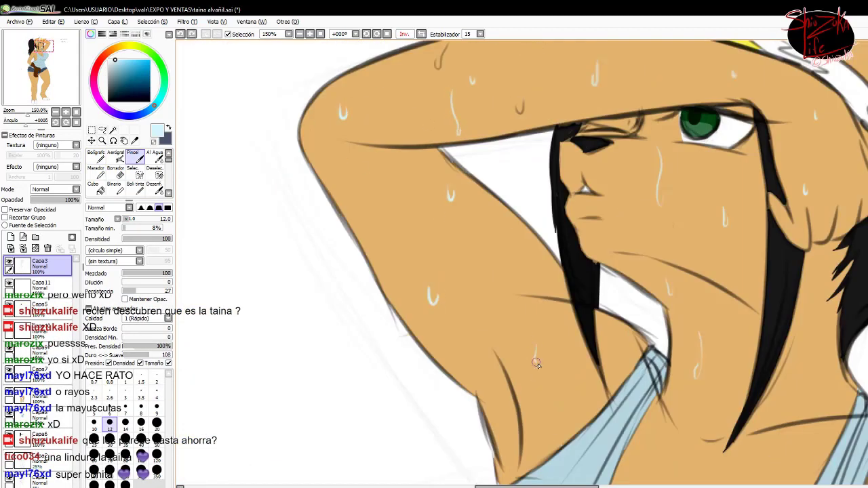
Add the layer Capa12 and paint pale blue sweat drops on the raised arm, chest and shoulder with the size 12 brush.
key(ctrl+shift+n)
drag(664, 81, 658, 104)
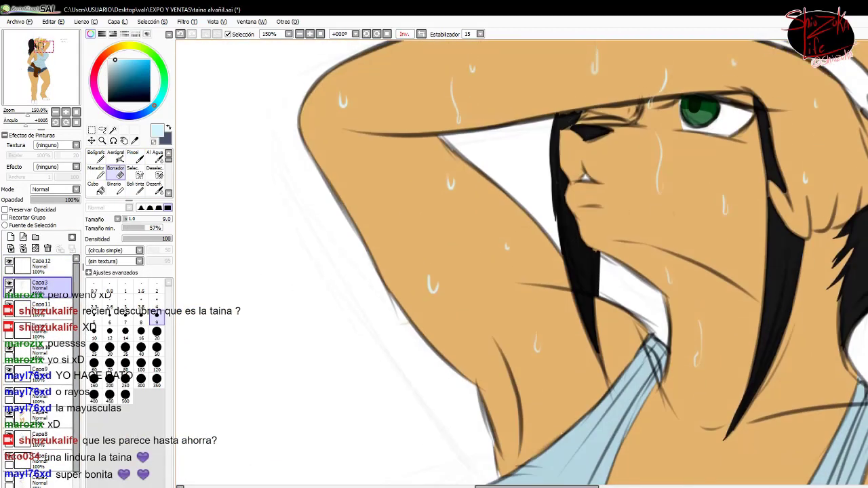
scroll(400, 285, down, 1)
scroll(400, 285, down, 10)
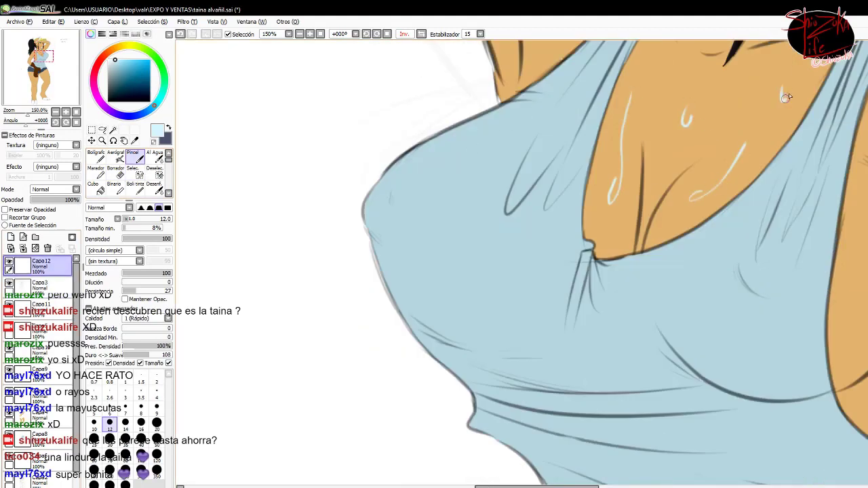
scroll(611, 441, up, 5)
scroll(370, 134, down, 2)
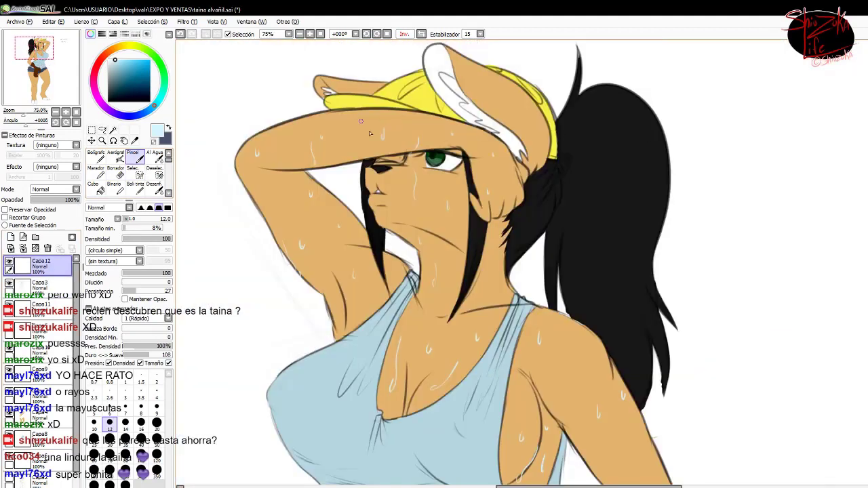
Paint pale blue sweat drops and trickles down both thighs and around the knees on Capa12.
scroll(541, 337, down, 8)
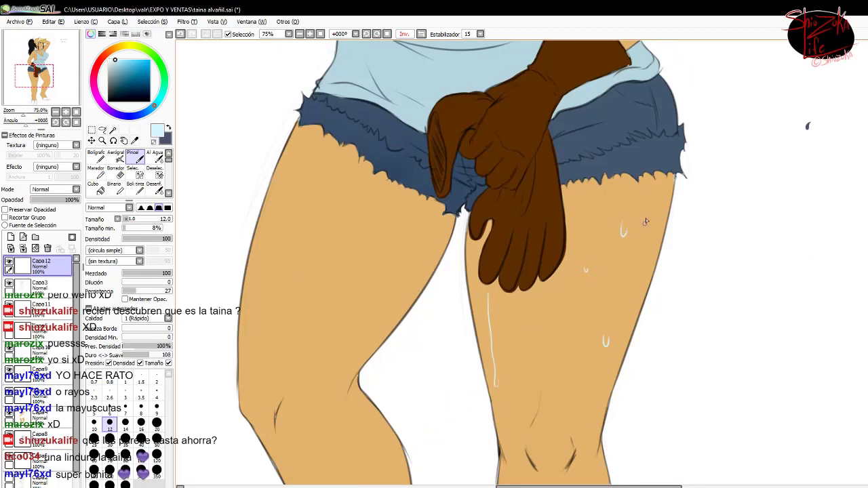
scroll(570, 388, down, 3)
drag(560, 195, 577, 273)
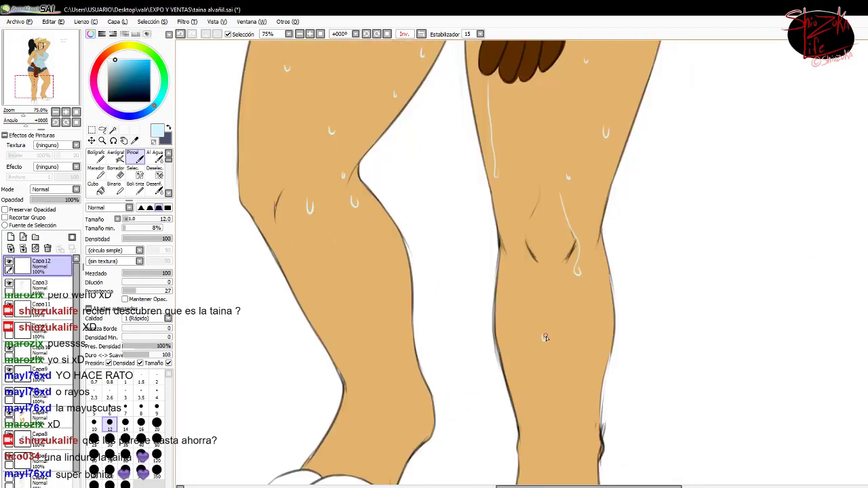
Select the tank top's area and fill it with the sampled skin colour on Capa13, below the shirt layer Capa8.
scroll(504, 281, up, 8)
scroll(504, 281, up, 2)
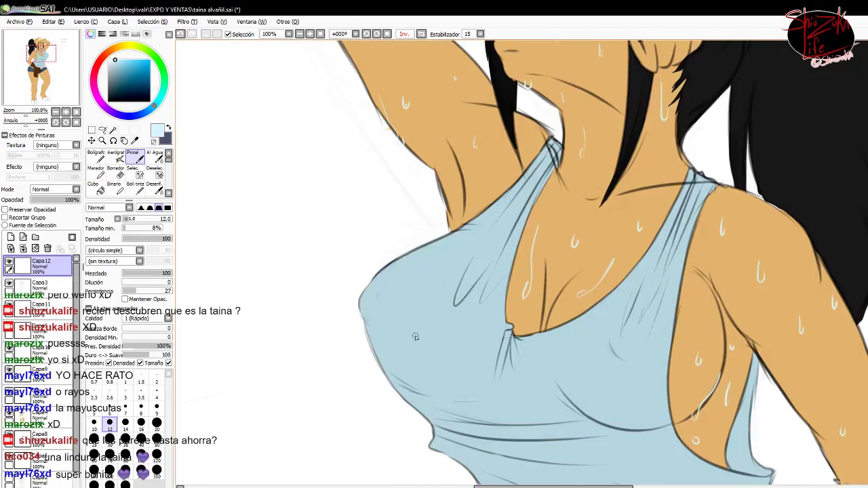
click(113, 129)
click(495, 188)
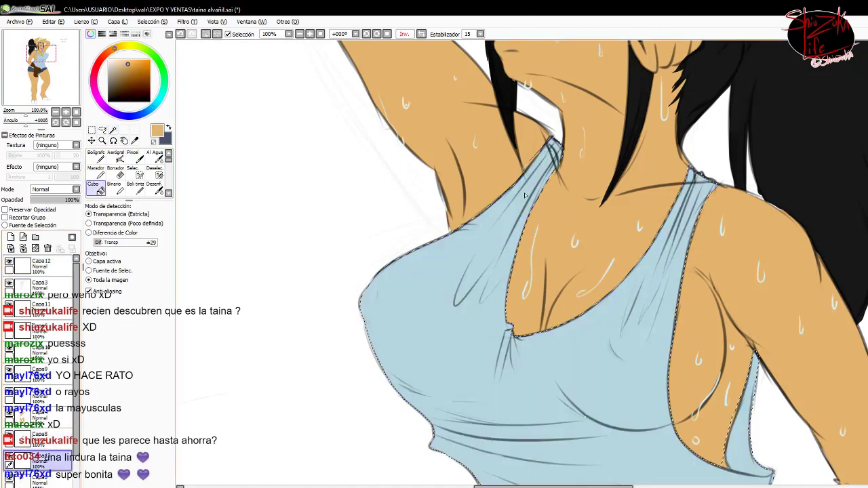
key(ctrl+t)
key(e)
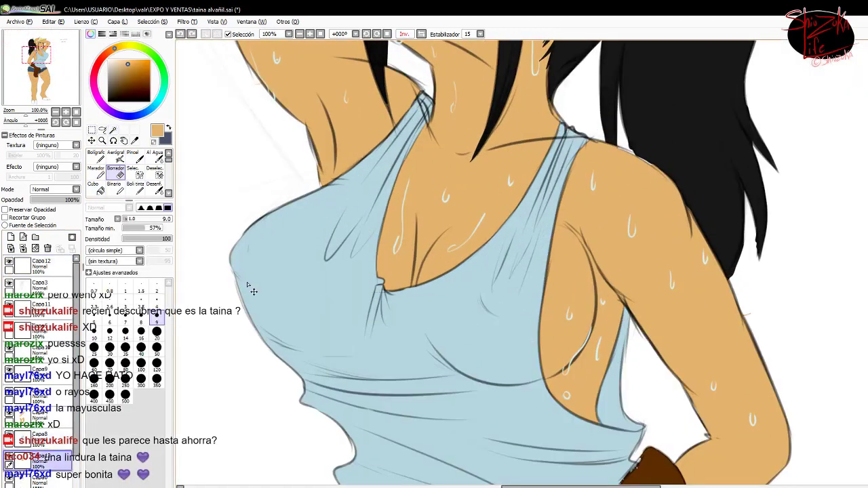
Erase scribbled streaks from the tank top's bust and strap on Capa8, exposing the skin colour underneath.
drag(271, 237, 339, 197)
drag(441, 319, 523, 349)
drag(519, 224, 536, 241)
Soften the skin-coloured streaks on the tank top's bust into damp patches with the blur brush at size 50.
key(r)
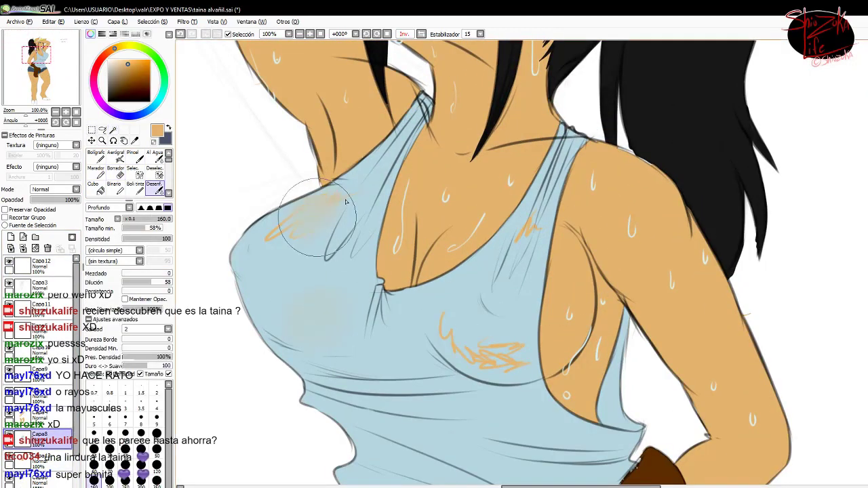
drag(475, 332, 515, 366)
click(157, 449)
key(ctrl+z)
key(ctrl+z)
key(ctrl+z)
drag(462, 319, 475, 340)
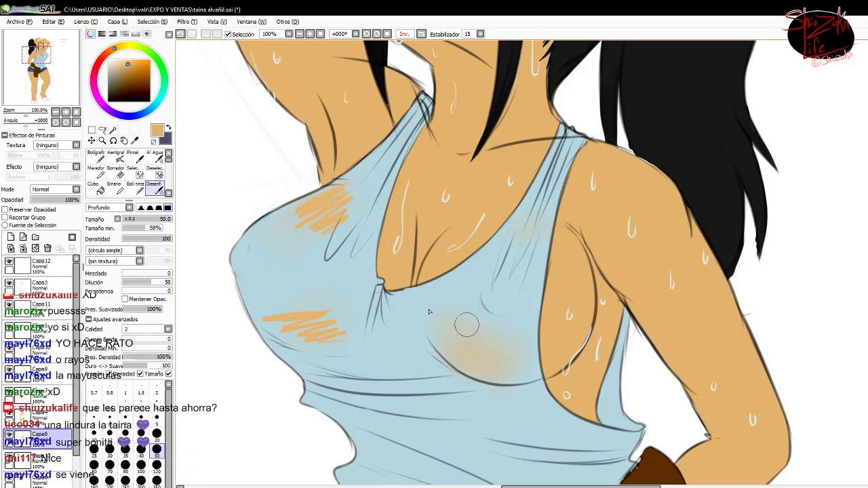
drag(428, 312, 345, 194)
alt+click(325, 224)
drag(326, 224, 317, 197)
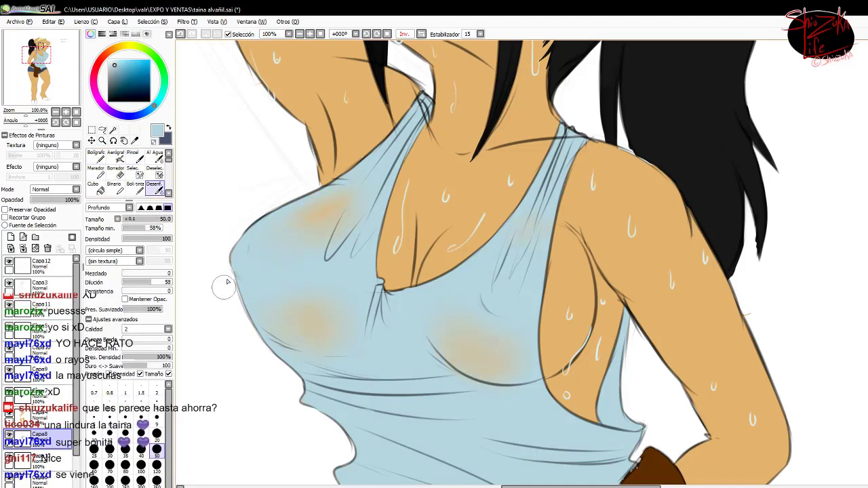
Erase streaks from the tank top's belly and below the bust on Capa8 and blur them into damp patches.
key(c)
key(b)
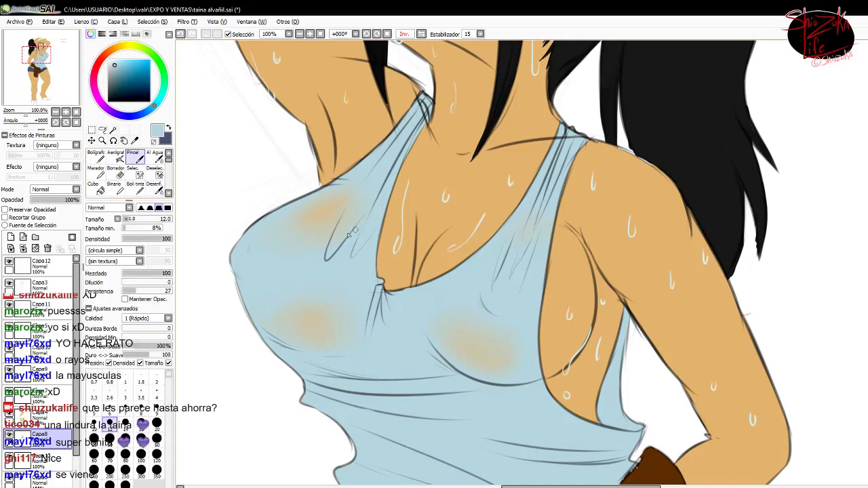
scroll(326, 258, down, 1)
drag(543, 447, 558, 317)
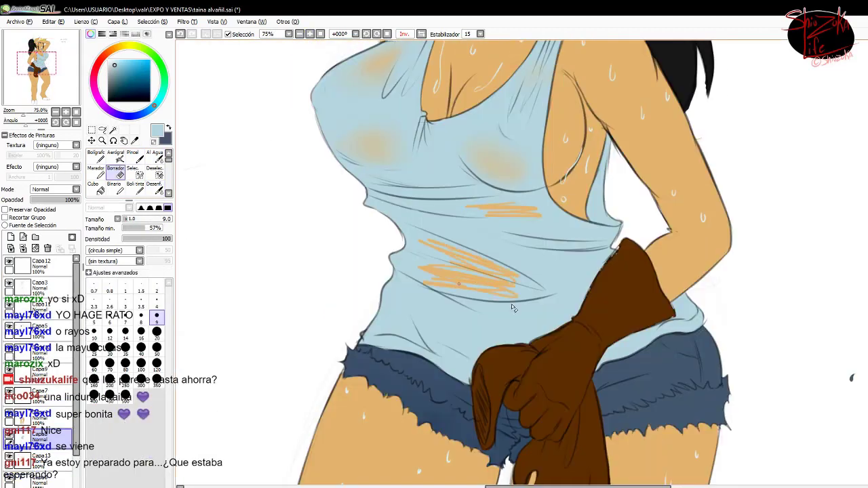
key(n)
key(c)
mouse_move(434, 270)
mouse_down()
mouse_move(455, 276)
mouse_move(441, 247)
mouse_move(502, 205)
mouse_up()
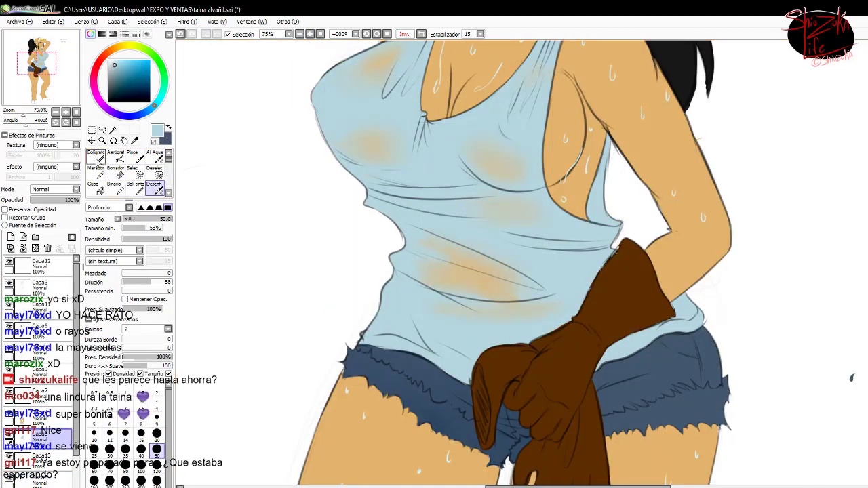
key(b)
drag(390, 185, 475, 196)
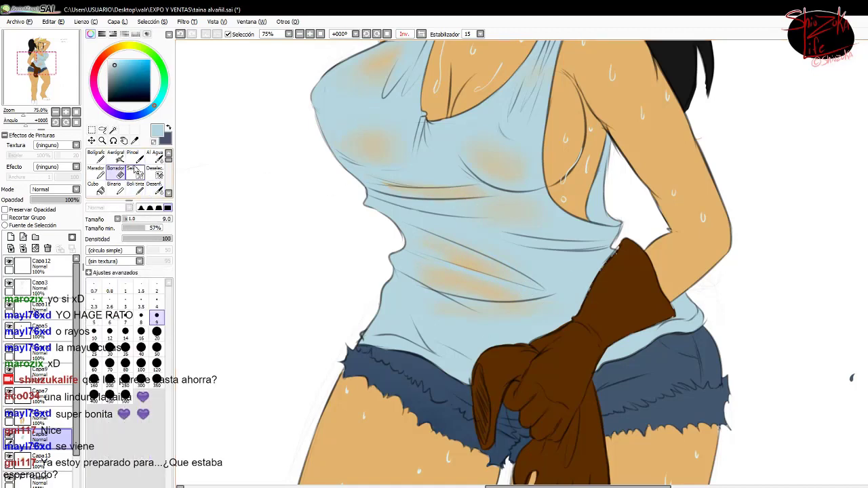
key(c)
Shade under the bust and along the armhole in brown on Capa14, set to Multiplicar at 41% opacity, with brush size 45.
scroll(481, 195, up, 4)
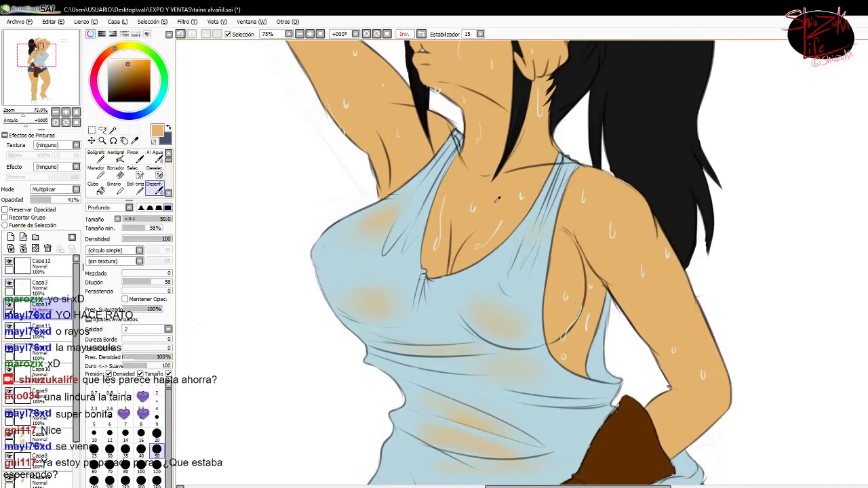
key(b)
drag(570, 230, 543, 353)
key(ctrl+z)
drag(458, 305, 563, 339)
drag(556, 210, 540, 326)
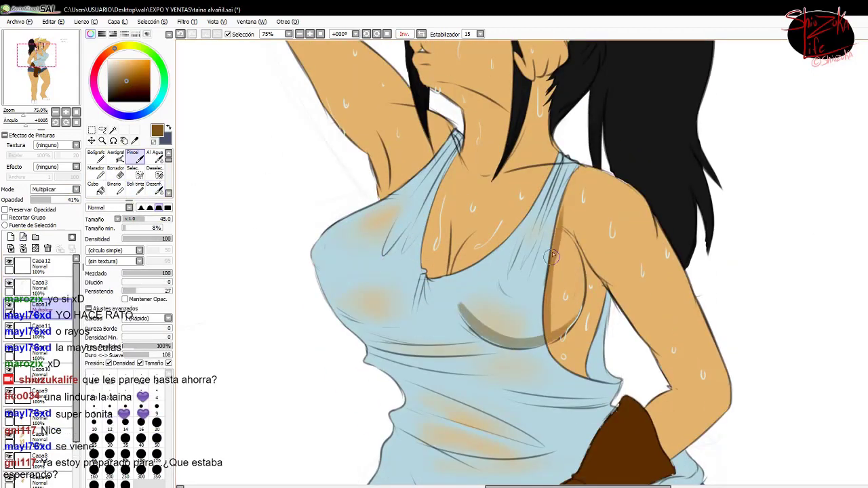
Shade the tank top's strap folds, the skin inside the armhole and the shirt's far side on Capa14.
drag(570, 163, 536, 264)
drag(553, 184, 524, 294)
key(ctrl+z)
drag(528, 229, 509, 301)
drag(587, 250, 551, 346)
drag(602, 271, 570, 366)
drag(610, 339, 614, 385)
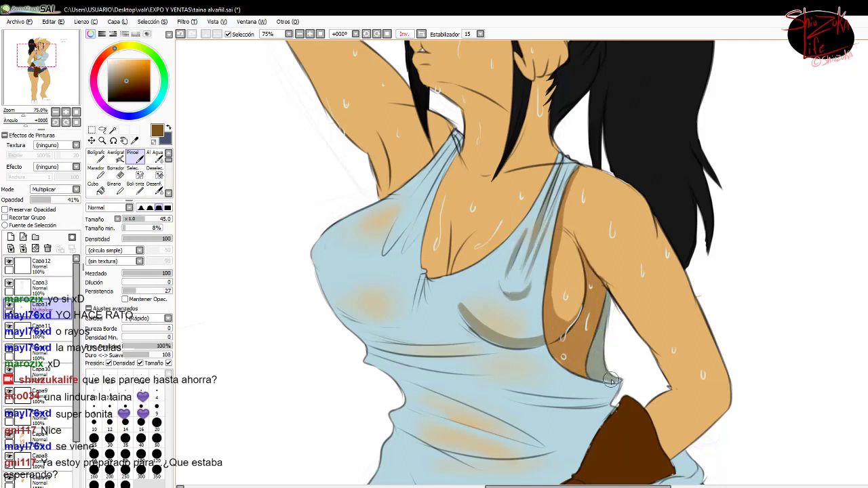
Trim the fold and bust shadows on the tank top with the eraser at size 27, and save the drawing.
key(e)
mouse_move(522, 285)
mouse_down()
mouse_move(505, 306)
mouse_move(519, 292)
mouse_up()
key(ctrl+s)
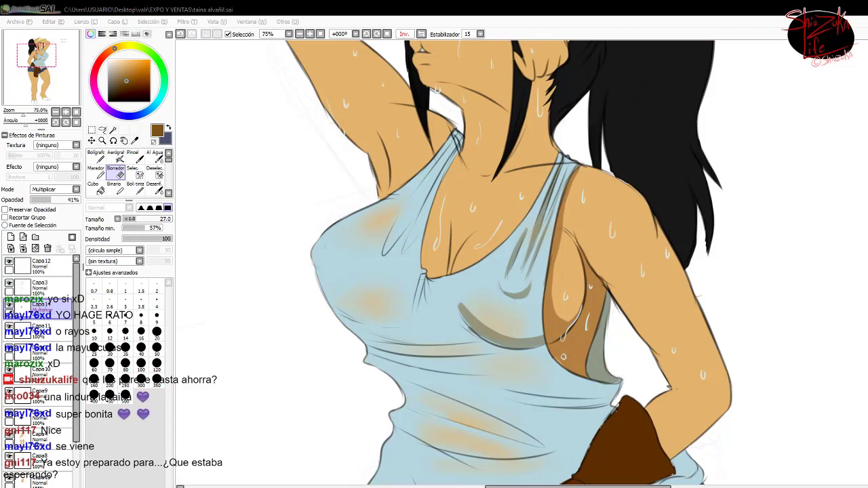
scroll(497, 329, down, 3)
scroll(498, 329, up, 3)
scroll(497, 330, up, 1)
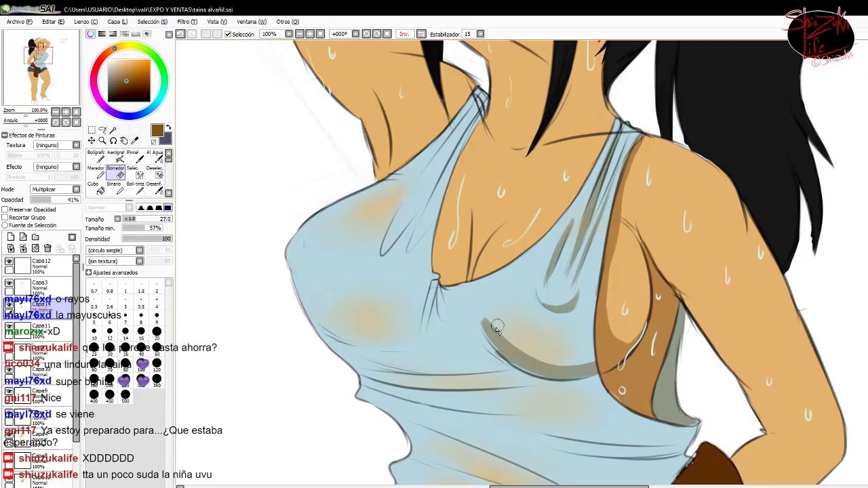
drag(497, 329, 597, 369)
Shade the neckline knot, the folds below the bust, the far strap's folds and the cleavage, checking the drawing mirrored.
key(b)
key(h)
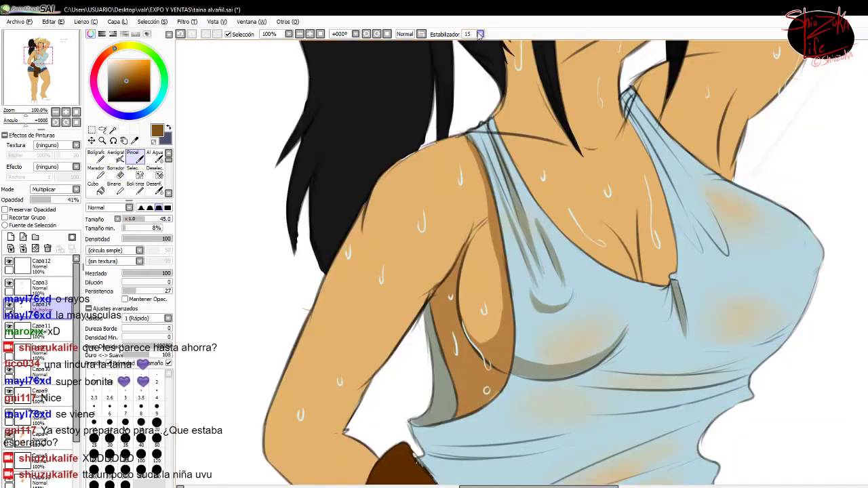
key(h)
mouse_move(353, 370)
mouse_down()
mouse_move(475, 380)
mouse_move(462, 372)
mouse_move(382, 387)
mouse_move(462, 406)
mouse_up()
drag(394, 407, 597, 377)
drag(383, 254, 495, 80)
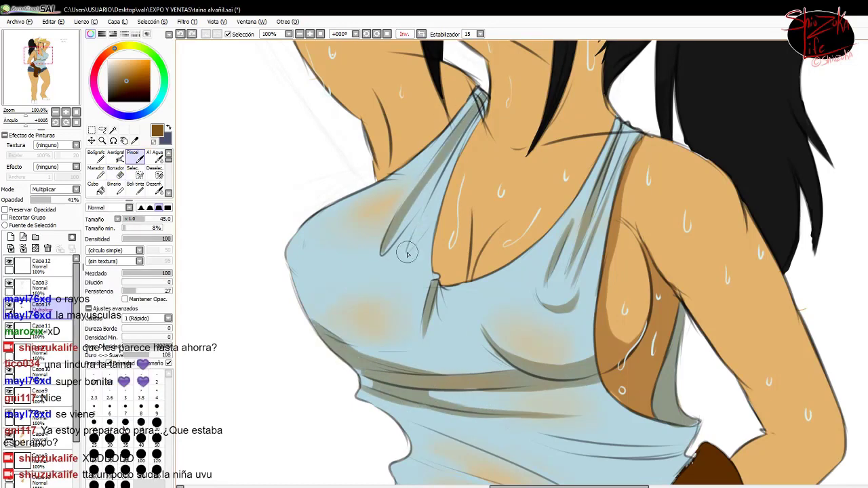
mouse_move(407, 254)
mouse_down()
mouse_move(468, 224)
mouse_move(478, 282)
mouse_move(485, 258)
mouse_up()
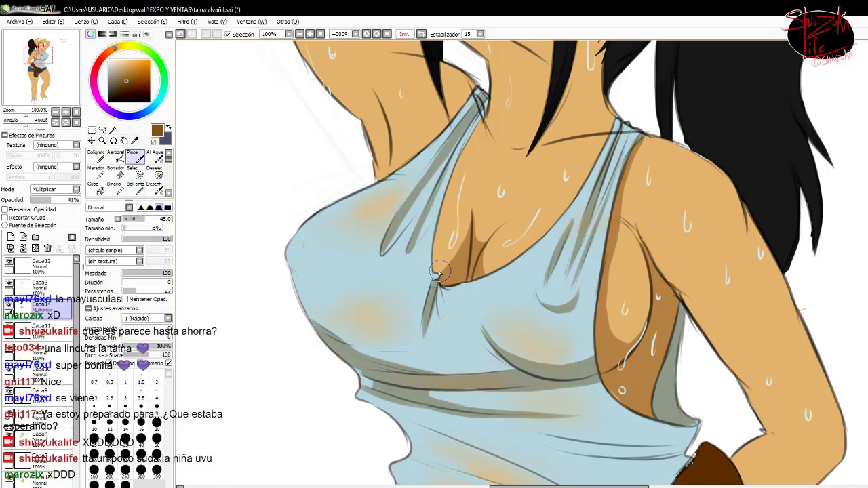
Shade the neck, the underside of the jaw and the mouth in brown on Capa14 with brush size 22.
scroll(611, 288, up, 5)
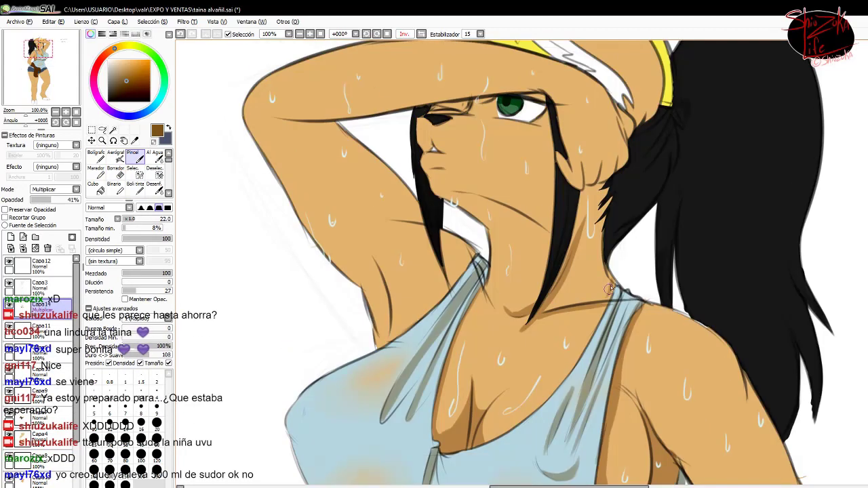
mouse_move(611, 288)
mouse_down()
mouse_move(583, 190)
mouse_move(580, 197)
mouse_up()
mouse_move(458, 194)
mouse_down()
mouse_move(506, 299)
mouse_move(520, 264)
mouse_up()
drag(442, 151, 438, 166)
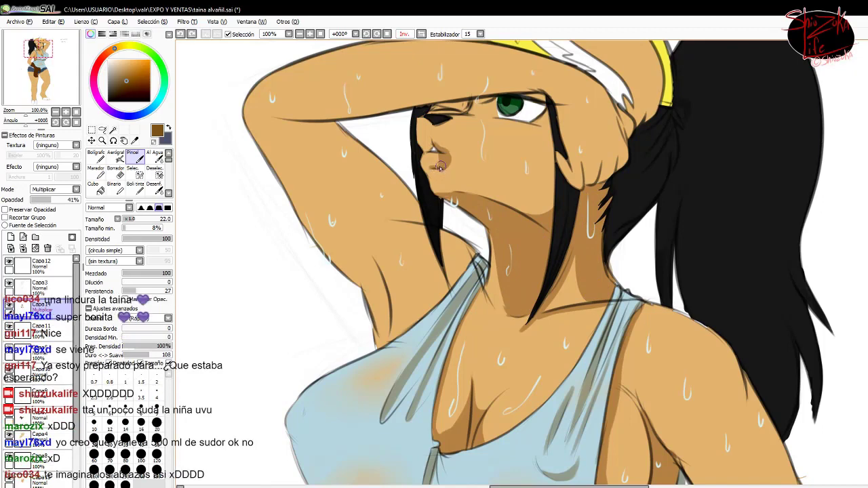
Paint the raised arm's cast shadow across the eyes and muzzle, undoing the unwanted strokes.
drag(502, 109, 543, 112)
mouse_move(435, 112)
mouse_down()
mouse_move(549, 131)
mouse_move(522, 95)
mouse_move(451, 150)
mouse_up()
drag(524, 121, 464, 144)
drag(539, 140, 455, 154)
key(ctrl+z)
key(ctrl+z)
key(ctrl+z)
key(ctrl+z)
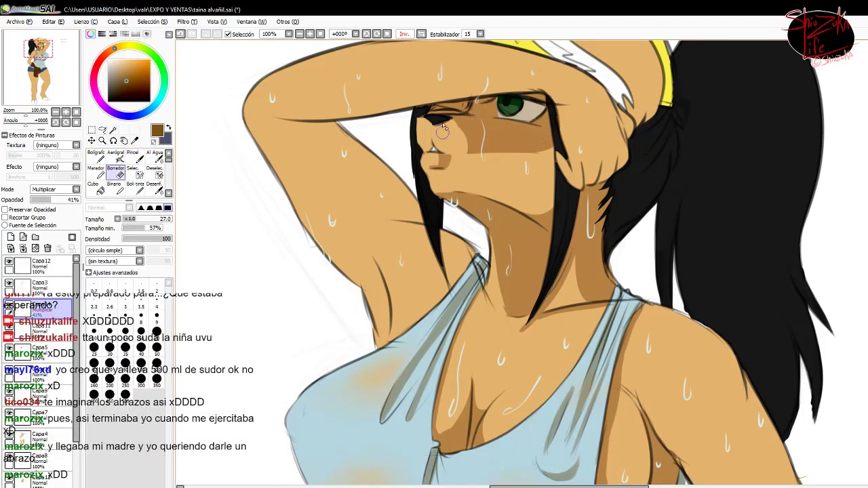
Shade the area below the ear and the raised upper arm's underside down to the armpit.
mouse_move(582, 182)
mouse_down()
mouse_move(614, 156)
mouse_move(603, 75)
mouse_up()
drag(391, 236, 427, 333)
mouse_move(469, 240)
mouse_down()
mouse_move(386, 283)
mouse_move(382, 332)
mouse_up()
mouse_move(333, 126)
mouse_down()
mouse_move(420, 225)
mouse_move(407, 326)
mouse_up()
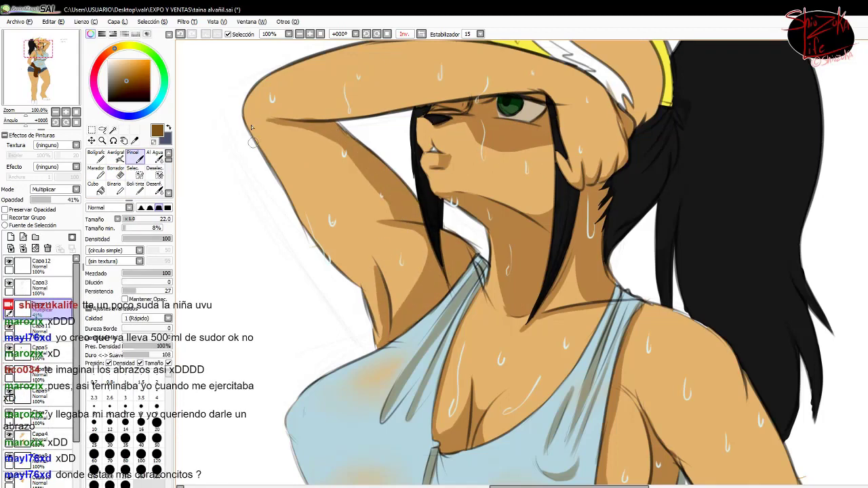
Shade the lowered forearm, the shirt hem behind the glove and the upper part of the gloves on Capa14.
scroll(272, 142, down, 5)
drag(773, 336, 678, 420)
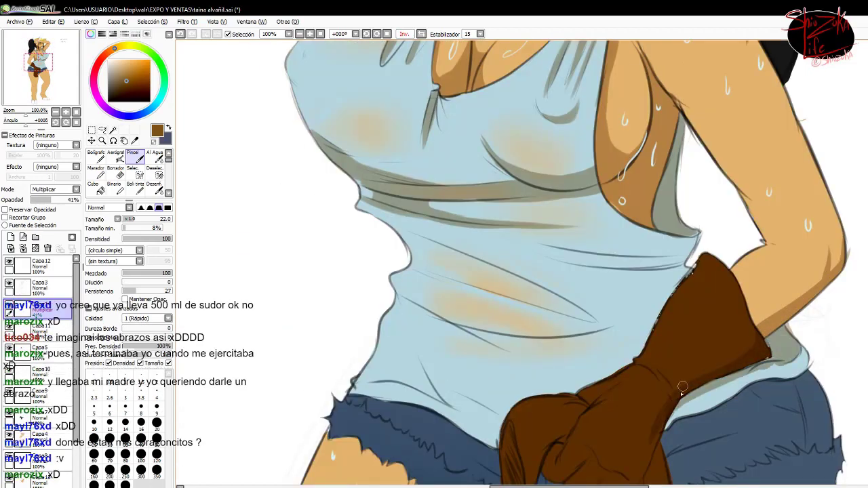
scroll(678, 407, down, 5)
drag(611, 306, 563, 258)
mouse_move(627, 349)
mouse_down()
mouse_move(638, 278)
mouse_move(672, 319)
mouse_up()
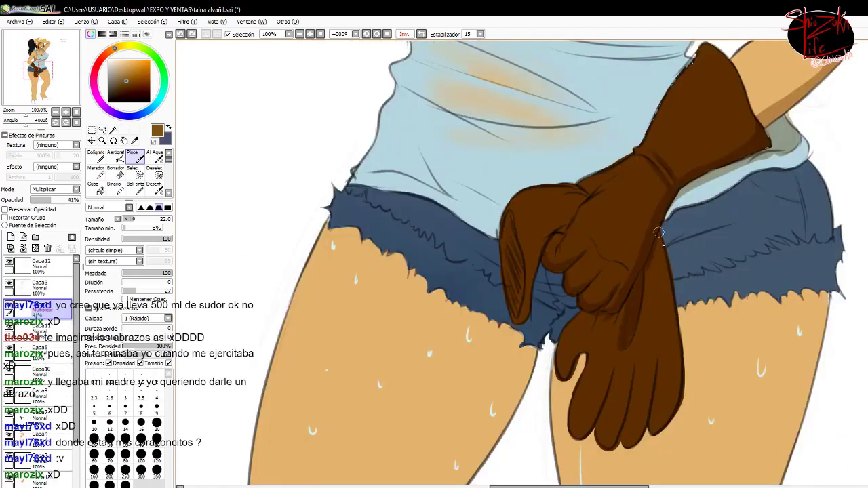
Shade the hanging glove's edges and fingers and paint its cast shadow on the thigh.
drag(675, 251, 668, 427)
mouse_move(688, 308)
mouse_down()
mouse_move(648, 441)
mouse_move(580, 441)
mouse_up()
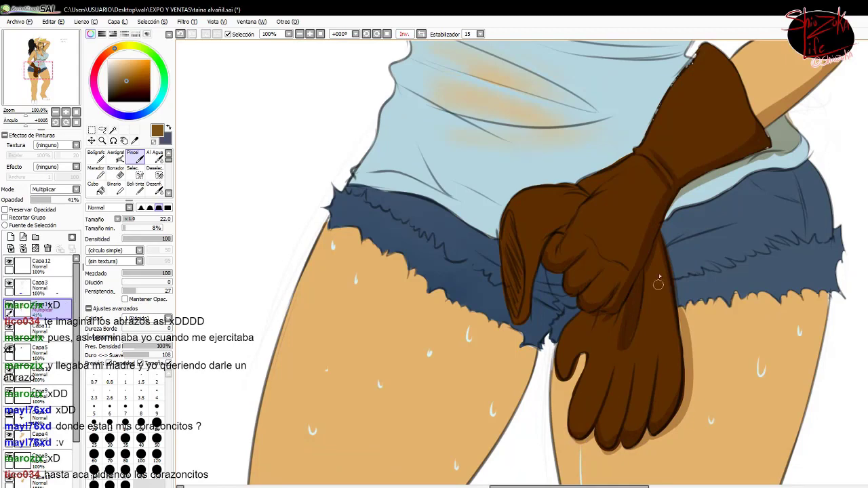
drag(597, 311, 574, 366)
drag(508, 258, 519, 315)
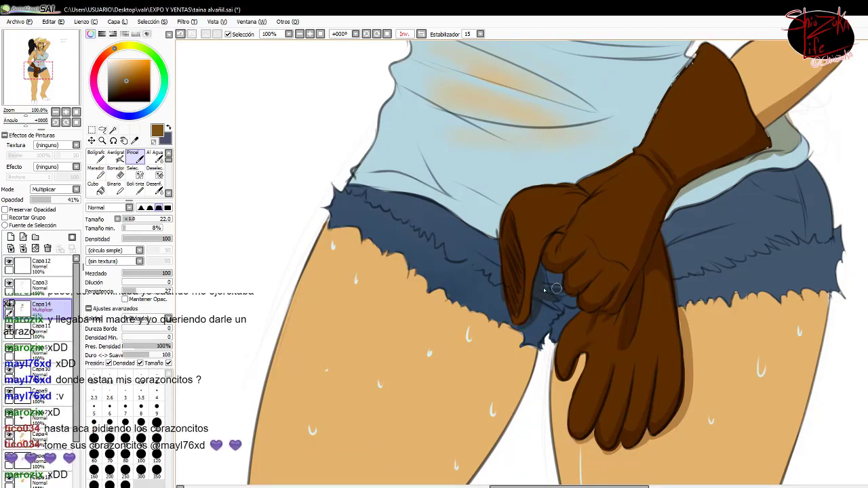
Shade the shorts between the gloves and the folds around the gloved hand.
drag(553, 274, 567, 312)
drag(557, 343, 525, 310)
drag(529, 257, 521, 319)
drag(566, 226, 551, 257)
drag(597, 187, 560, 220)
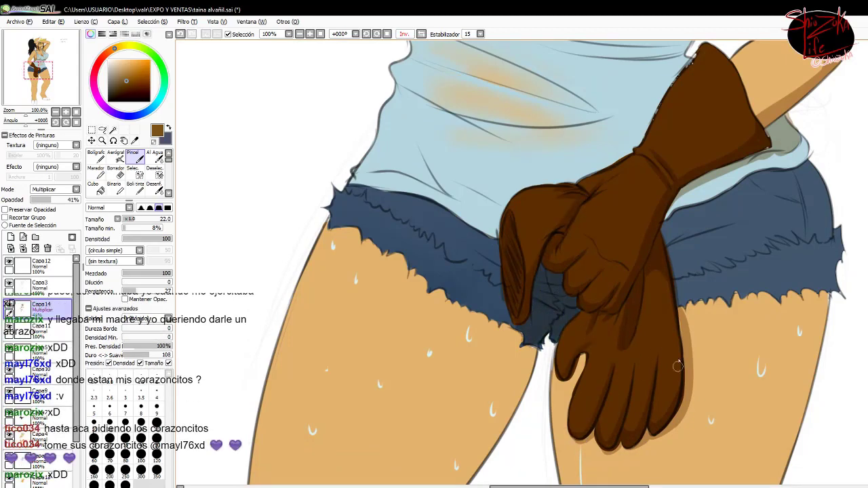
Shade the large diagonal fold across the shirt's waist, clean its edge with the eraser, and save the drawing.
scroll(697, 308, up, 5)
drag(414, 238, 563, 301)
drag(509, 271, 604, 325)
drag(407, 234, 529, 288)
key(e)
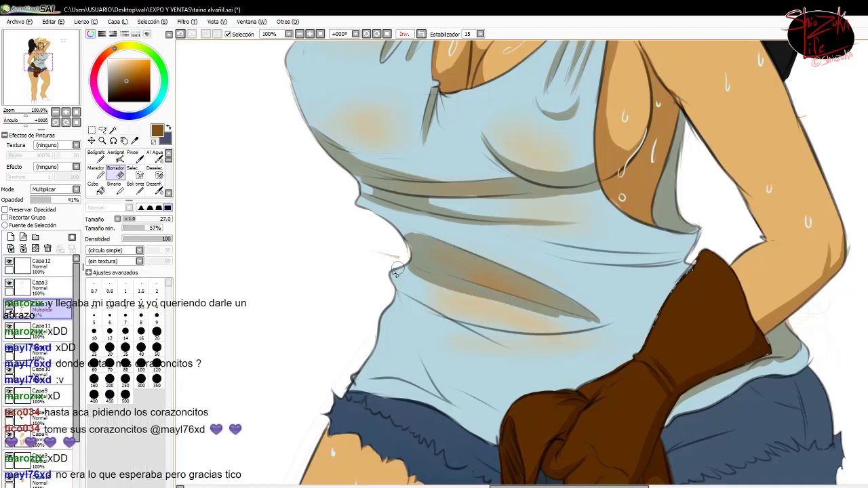
drag(407, 261, 423, 287)
scroll(668, 333, down, 3)
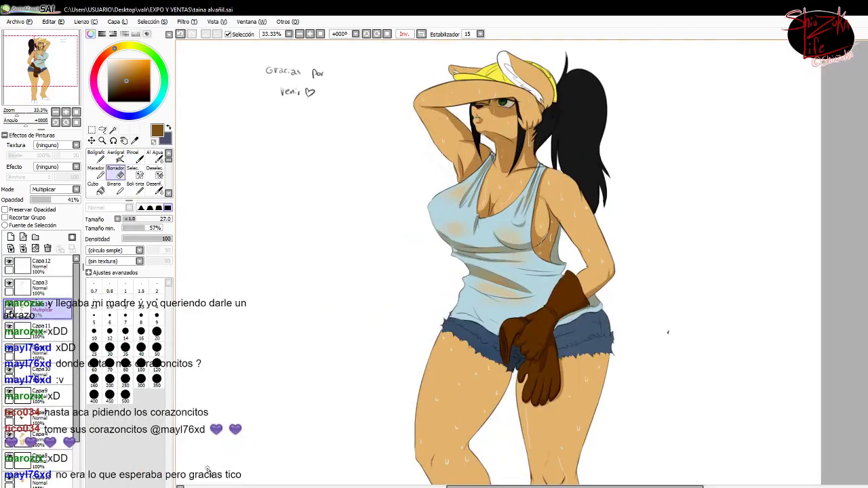
key(ctrl+s)
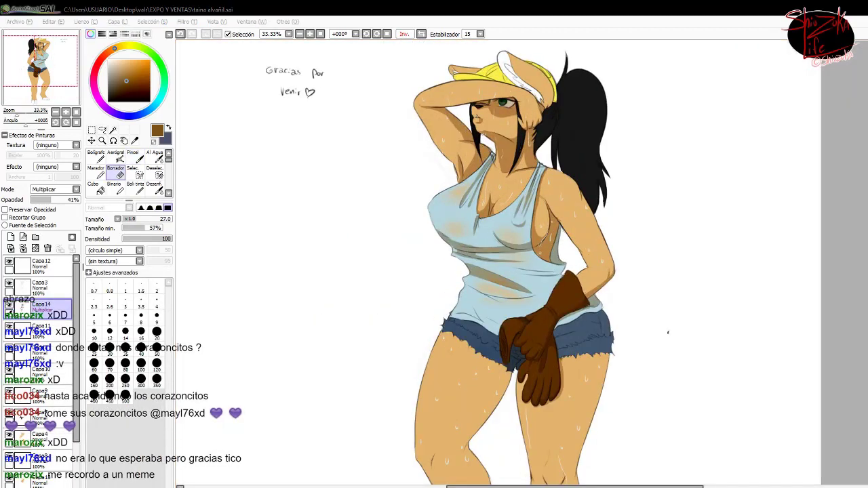
drag(458, 164, 435, 206)
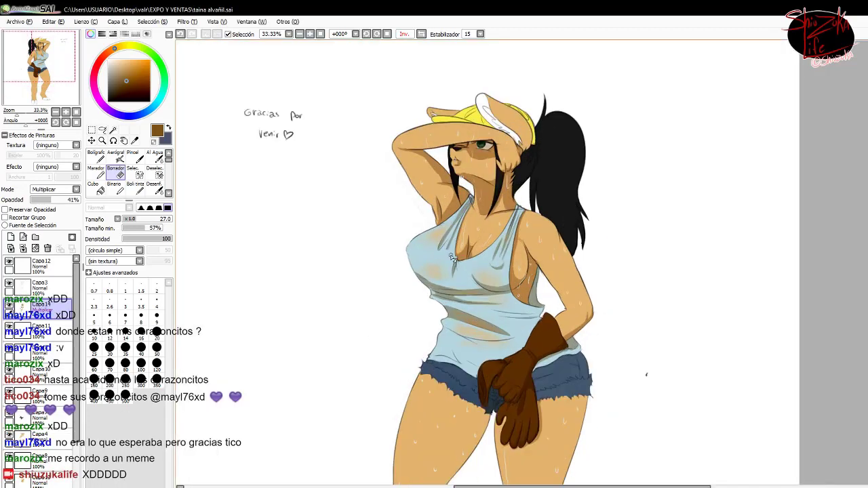
scroll(477, 263, up, 3)
key(b)
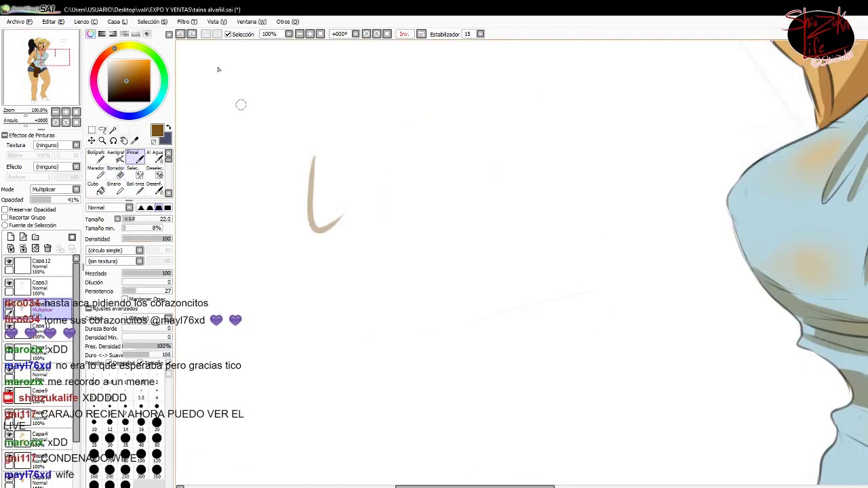
drag(244, 153, 396, 88)
drag(394, 146, 390, 170)
drag(270, 258, 407, 212)
drag(453, 204, 490, 211)
mouse_move(563, 279)
mouse_down()
mouse_move(696, 241)
mouse_move(682, 268)
mouse_up()
click(526, 291)
drag(540, 298, 546, 299)
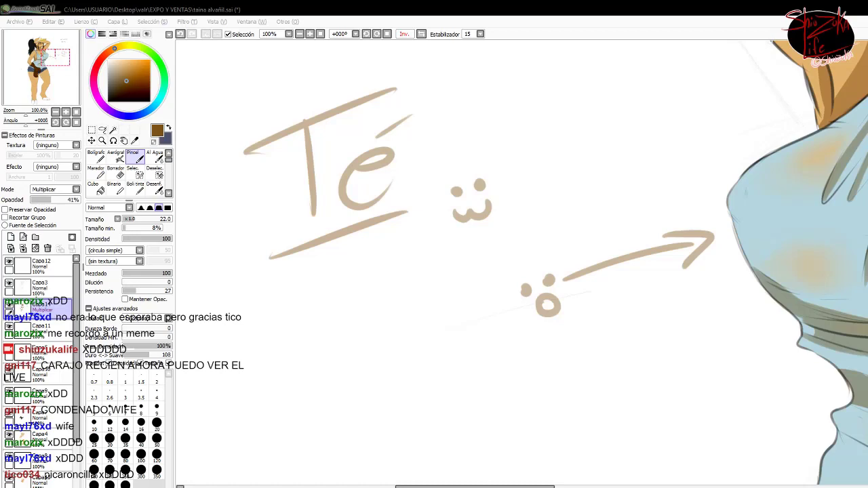
key(ctrl+z)
key(ctrl+z)
key(ctrl+z)
key(ctrl+z)
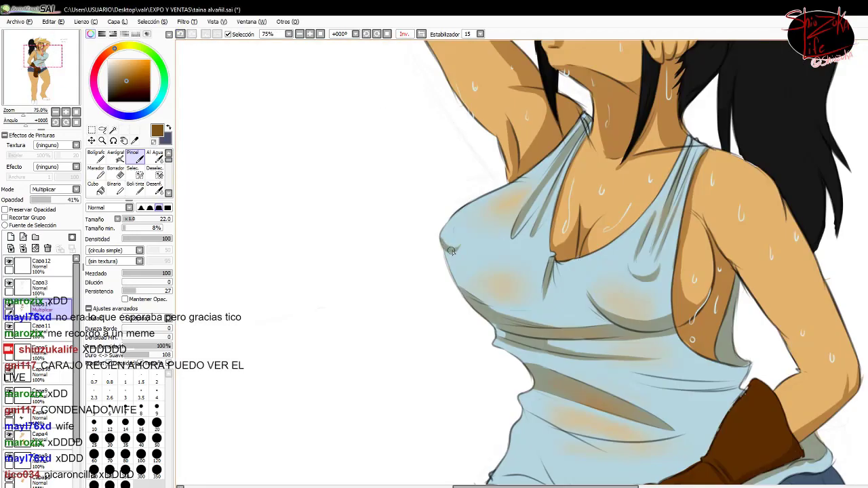
Shade the shirt fold beside the raised glove cuff, the shirt hem behind the glove and the shorts beneath it.
key(e)
key(b)
scroll(417, 279, down, 5)
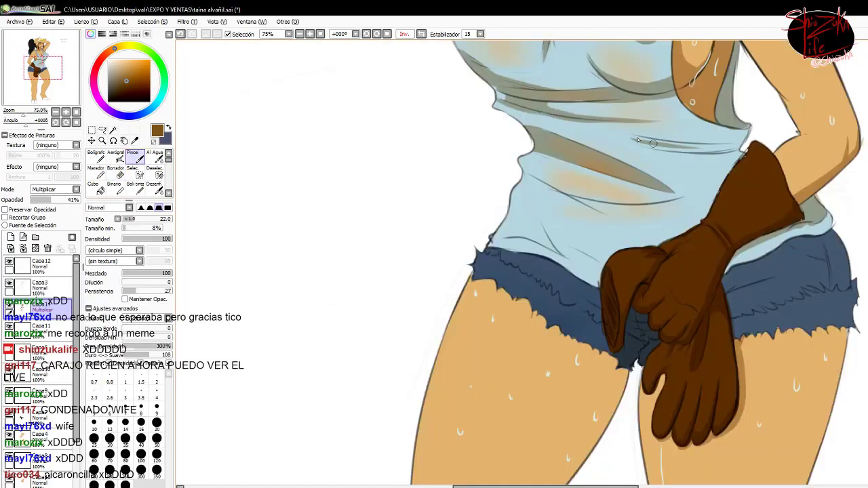
drag(624, 139, 741, 156)
drag(803, 234, 725, 275)
drag(834, 210, 773, 244)
drag(802, 268, 716, 299)
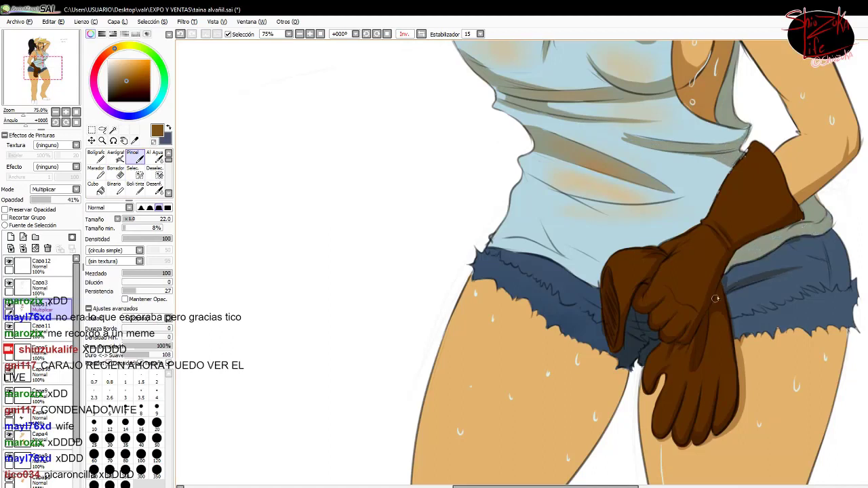
drag(829, 233, 753, 263)
drag(829, 234, 773, 244)
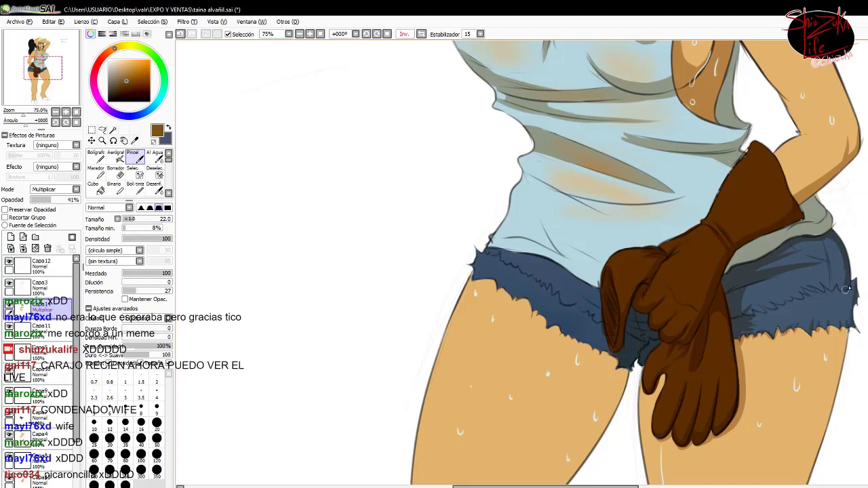
Add shadows to the lower shirt folds between the waist, the glove cuff and the shorts' waistband.
key(e)
key(b)
mouse_move(658, 201)
mouse_down()
mouse_move(536, 175)
mouse_move(655, 200)
mouse_move(723, 168)
mouse_up()
key(e)
key(b)
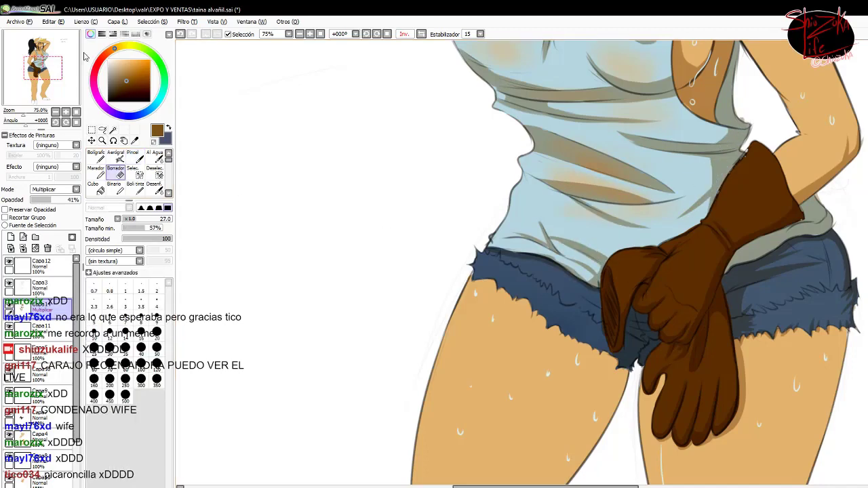
Shade the bent leg along the inner thigh, the knee, the back of the calf and the heel.
scroll(601, 259, down, 5)
mouse_move(601, 162)
mouse_down()
mouse_move(582, 202)
mouse_move(610, 221)
mouse_move(621, 180)
mouse_move(595, 167)
mouse_up()
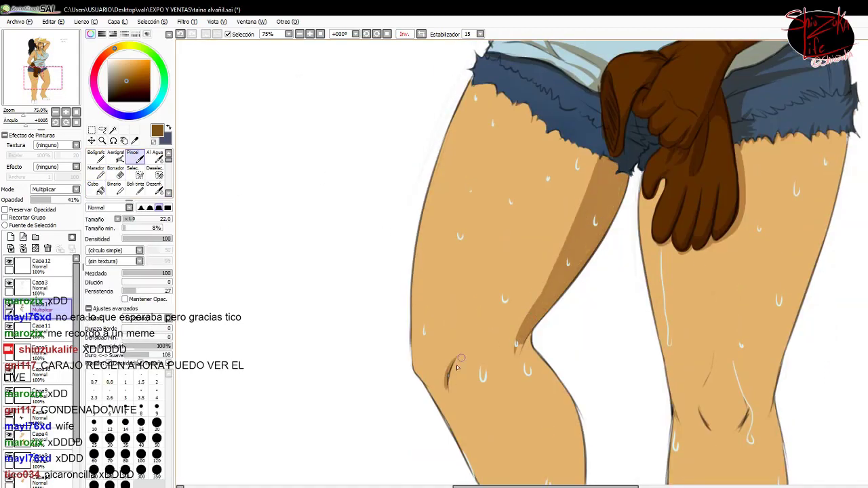
scroll(515, 379, down, 4)
mouse_move(532, 196)
mouse_down()
mouse_move(585, 311)
mouse_move(590, 404)
mouse_move(553, 248)
mouse_move(564, 377)
mouse_up()
scroll(590, 263, down, 4)
drag(591, 231, 601, 292)
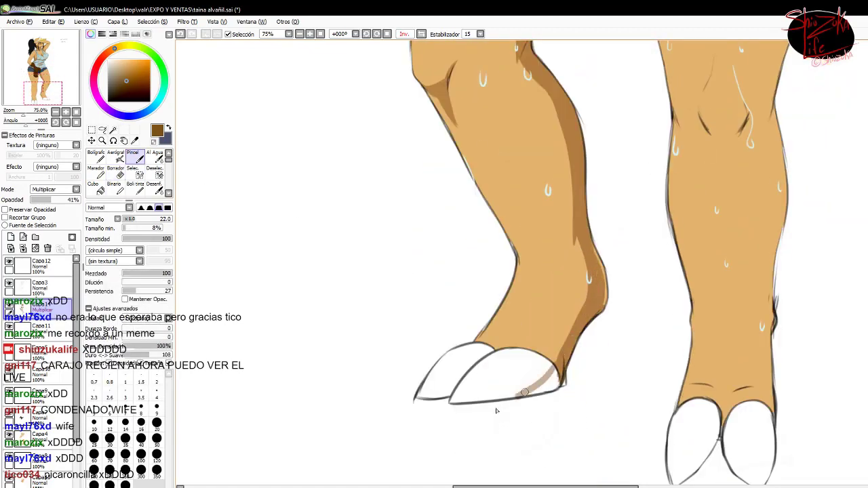
Paint the cast shadow on the ground between the feet and shade the edges of the hooves.
mouse_move(497, 411)
mouse_down()
mouse_move(410, 402)
mouse_move(672, 380)
mouse_move(643, 401)
mouse_up()
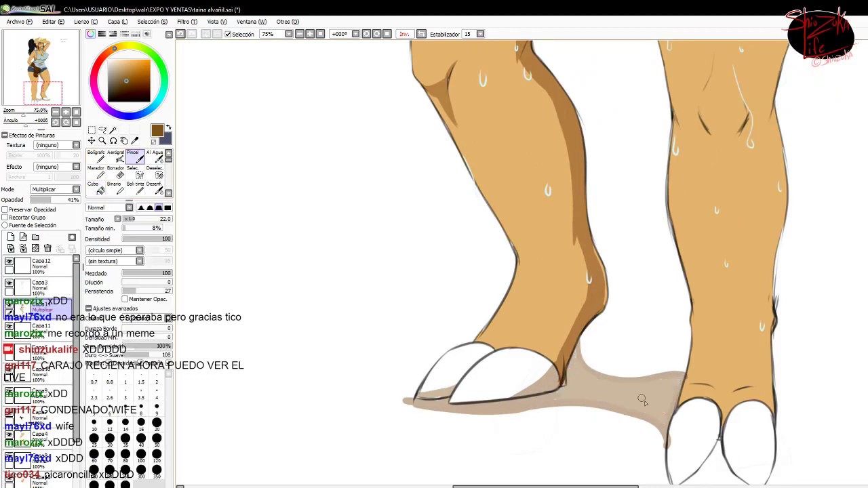
scroll(653, 383, down, 3)
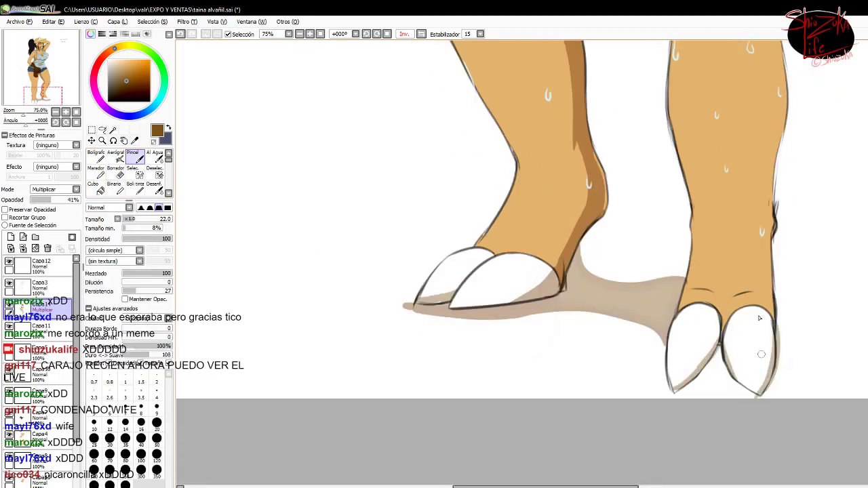
Shade the straight leg's thigh edges, kneecap and outer calf down to the hoof, erasing the spill outside the outline.
scroll(772, 210, up, 10)
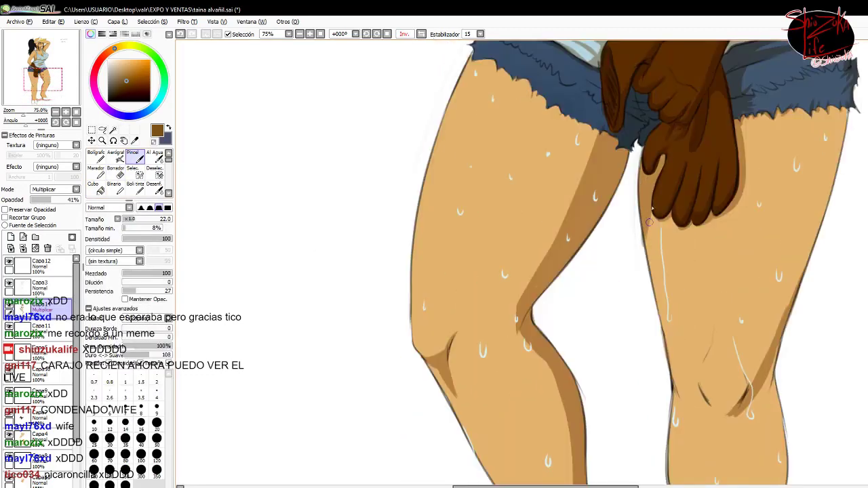
scroll(791, 392, down, 6)
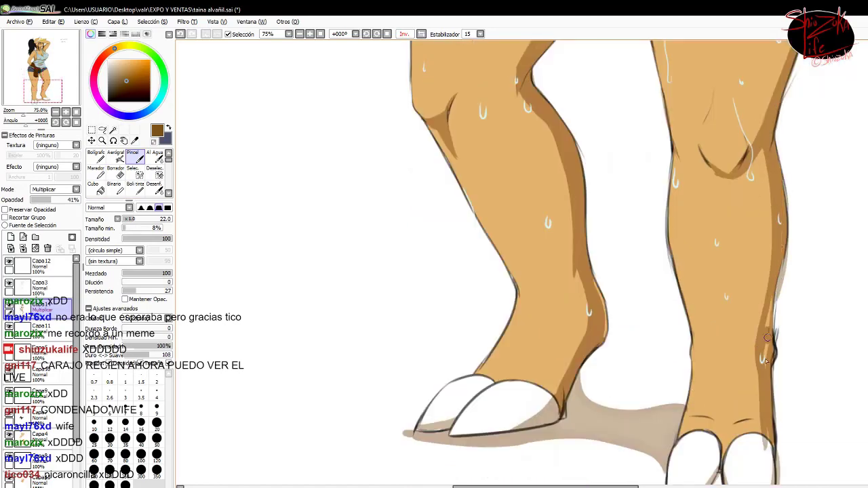
key(minus)
key(minus)
key(plus)
key(plus)
key(plus)
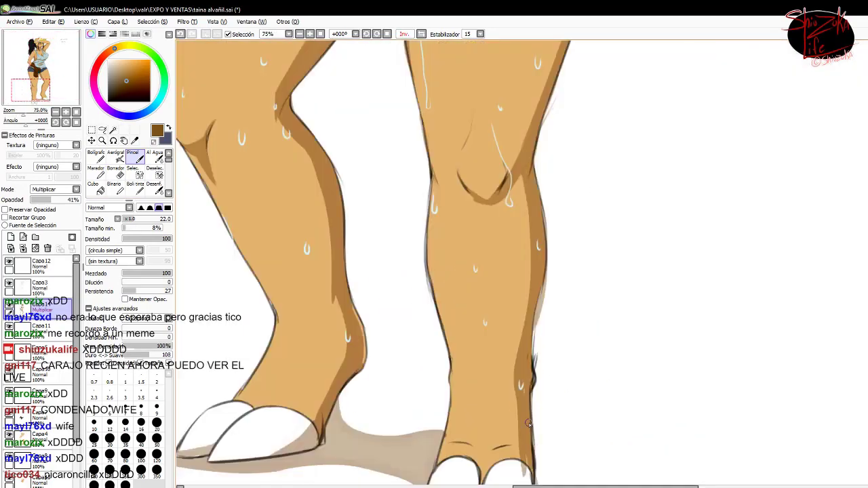
key(minus)
key(e)
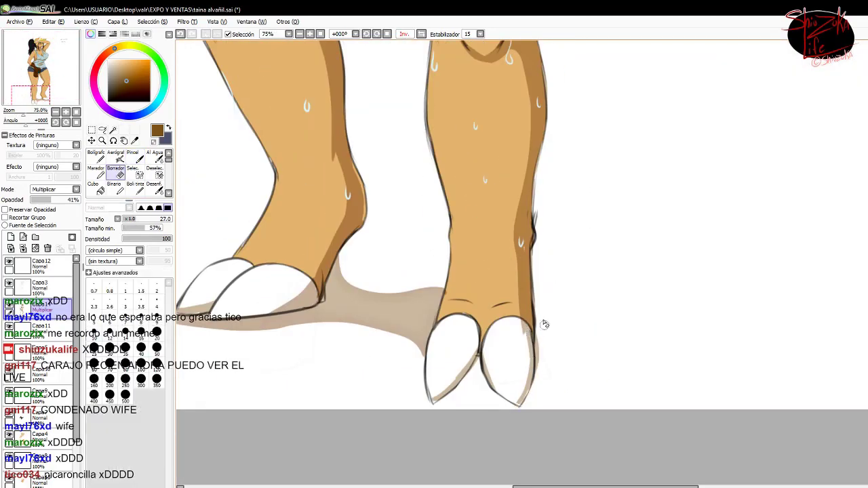
Paint the frayed hem beside the hanging glove light blue on Capa15 and doodle "MÁS TÉ" on the shorts.
scroll(817, 352, up, 10)
key(b)
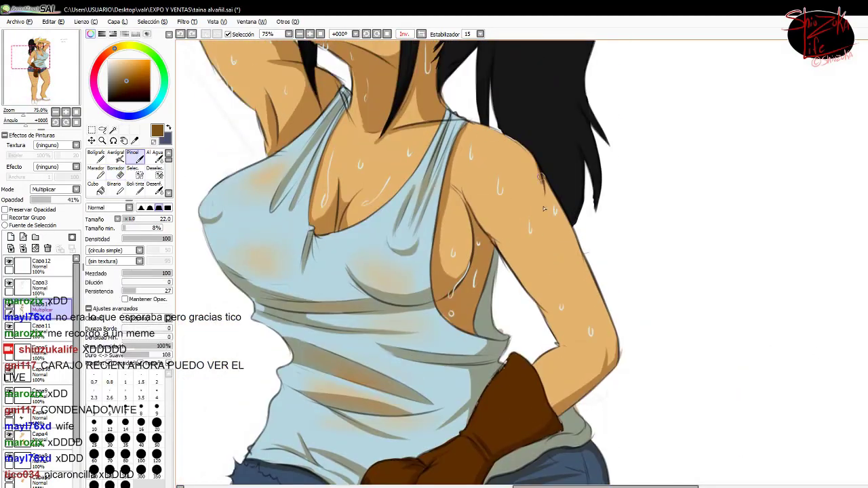
key(minus)
key(minus)
alt+click(546, 386)
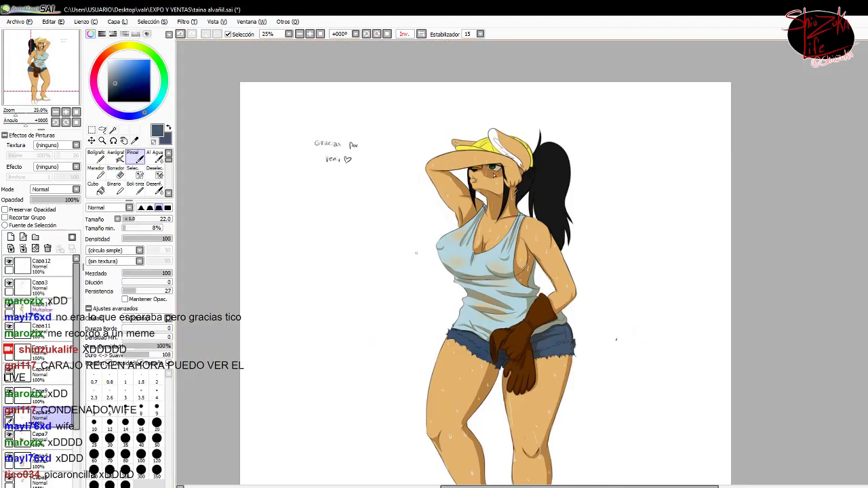
key(plus)
key(plus)
key(plus)
drag(577, 225, 615, 222)
mouse_move(618, 196)
mouse_down()
mouse_move(653, 193)
mouse_move(668, 175)
mouse_move(677, 187)
mouse_move(647, 226)
mouse_move(564, 245)
mouse_move(610, 191)
mouse_up()
drag(475, 176, 576, 203)
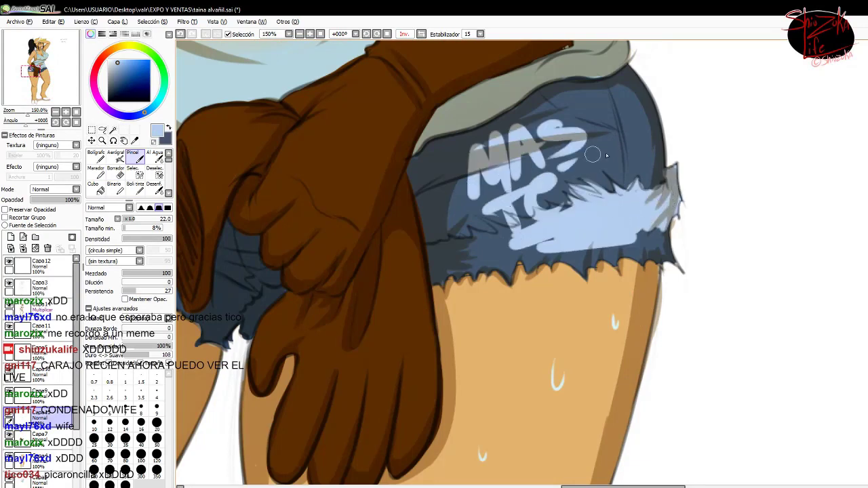
Doodle a heart beside the lettering on the shorts, add its accent mark, and save the drawing.
drag(631, 119, 537, 108)
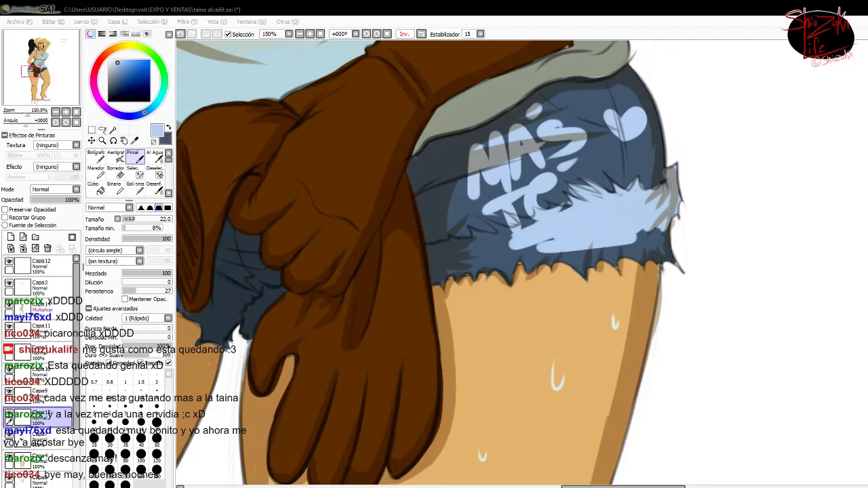
key(ctrl+s)
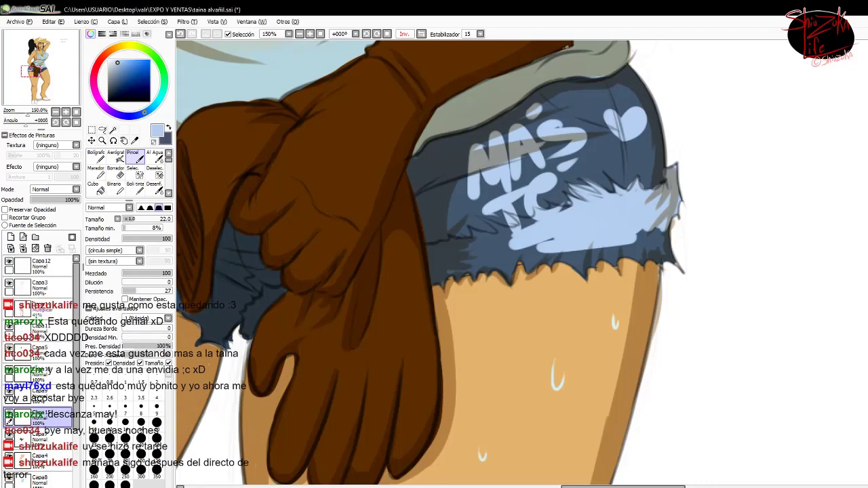
scroll(231, 197, down, 5)
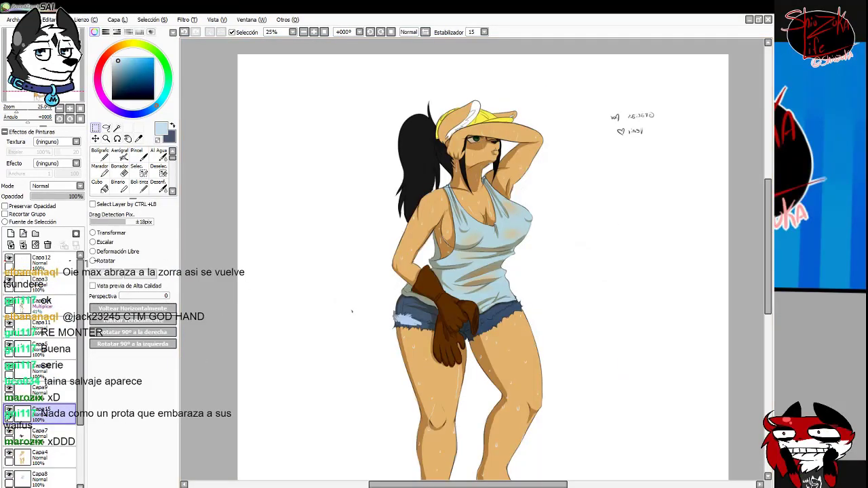
Trace and fill the bent leg's frayed shorts hem in light blue on Capa15 with the pen at size 19.
key(h)
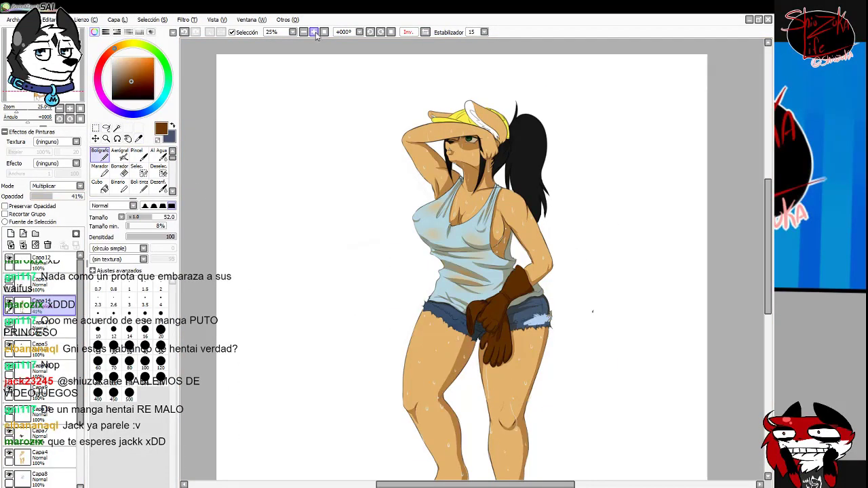
scroll(475, 407, up, 3)
drag(508, 195, 508, 275)
scroll(359, 298, up, 2)
scroll(360, 299, up, 5)
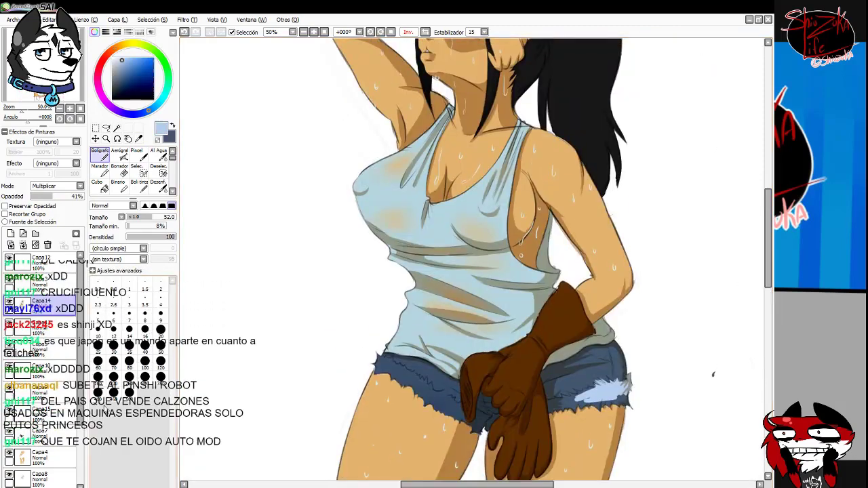
scroll(501, 353, up, 4)
mouse_move(501, 353)
mouse_down()
mouse_move(488, 298)
mouse_move(516, 349)
mouse_up()
drag(358, 232, 434, 263)
drag(448, 318, 418, 313)
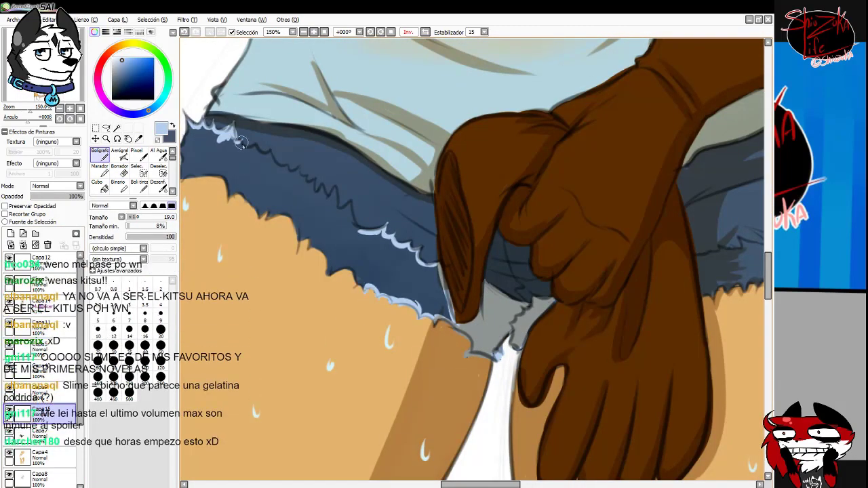
scroll(351, 218, left, 3)
drag(383, 192, 421, 214)
drag(511, 278, 569, 306)
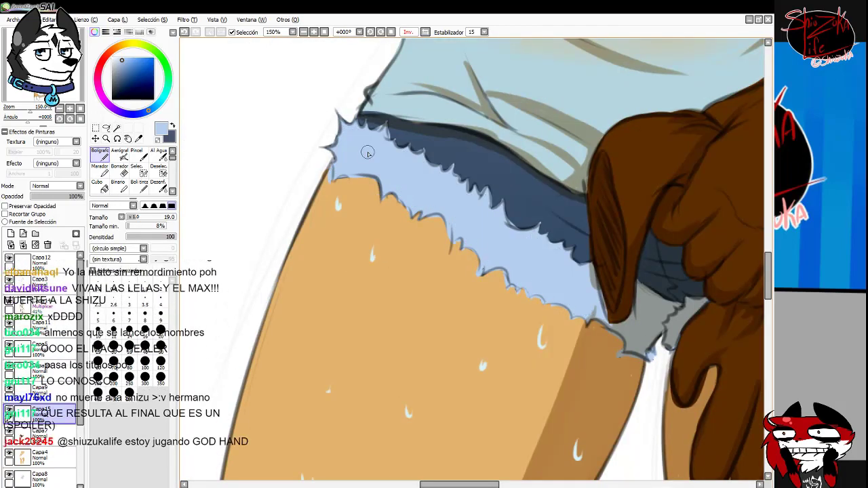
Extend the light blue fraying along the jagged hem of the straight leg's shorts, from the glove to the outer edge.
scroll(367, 152, right, 10)
drag(430, 210, 391, 231)
drag(370, 262, 344, 292)
drag(285, 257, 271, 295)
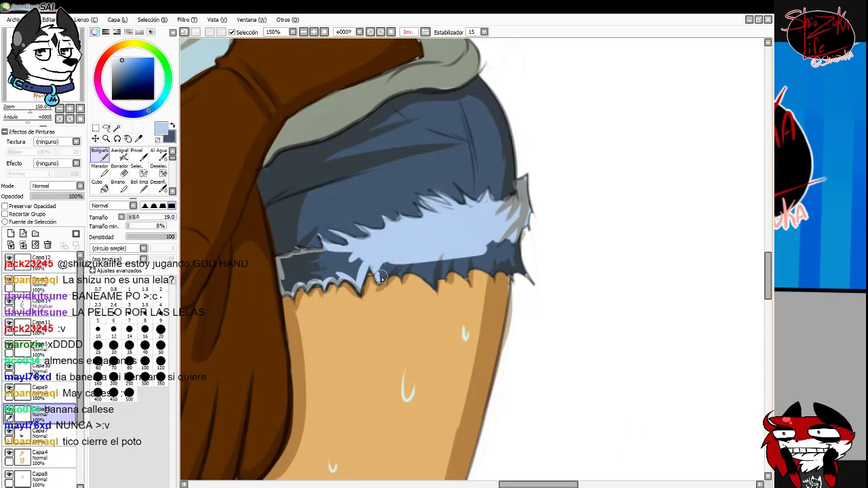
drag(382, 278, 516, 265)
Erase the stray dark blue speck on the blank canvas beside the figure with the eraser at size 13.
scroll(475, 271, down, 3)
scroll(387, 290, up, 4)
key(e)
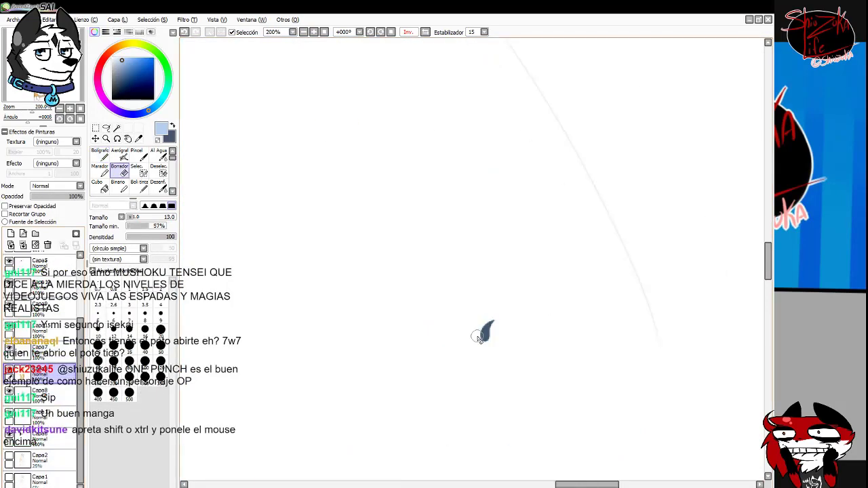
scroll(410, 339, down, 2)
Paint white highlights on the sweat drops across the face, arms, chest and legs on Luminosidad layer Capa16, pen size 11.
key(n)
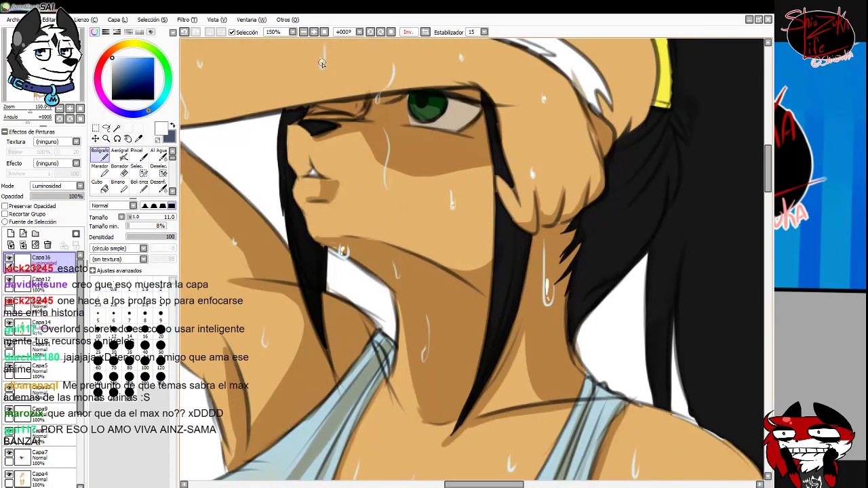
scroll(322, 64, left, 5)
scroll(637, 272, up, 2)
scroll(353, 219, down, 4)
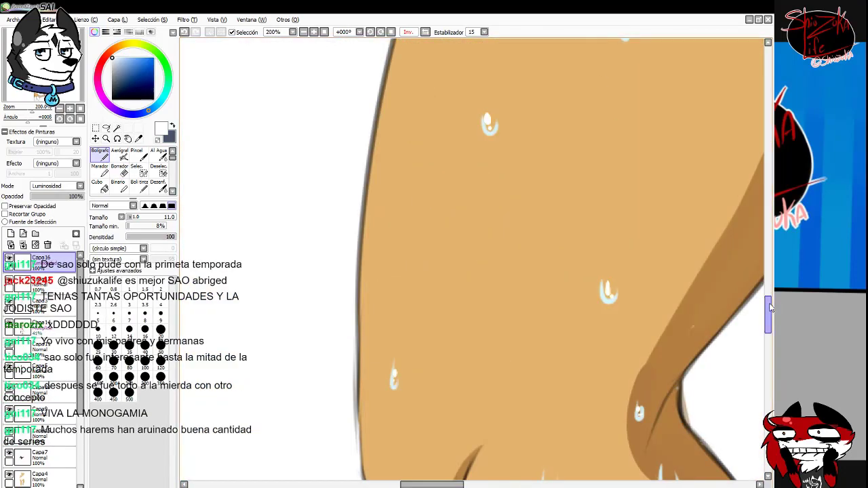
mouse_move(770, 307)
mouse_down()
mouse_move(770, 420)
mouse_move(770, 237)
mouse_up()
scroll(462, 188, down, 2)
scroll(462, 189, up, 4)
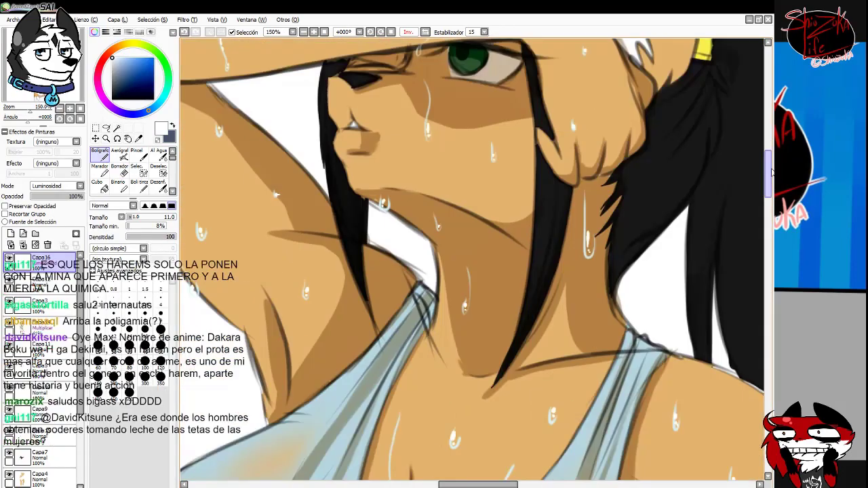
Set the Multiplicar shading layer Capa14 to 48% opacity and ready the brush at size 46.
scroll(462, 197, down, 6)
scroll(464, 218, down, 3)
scroll(467, 231, up, 1)
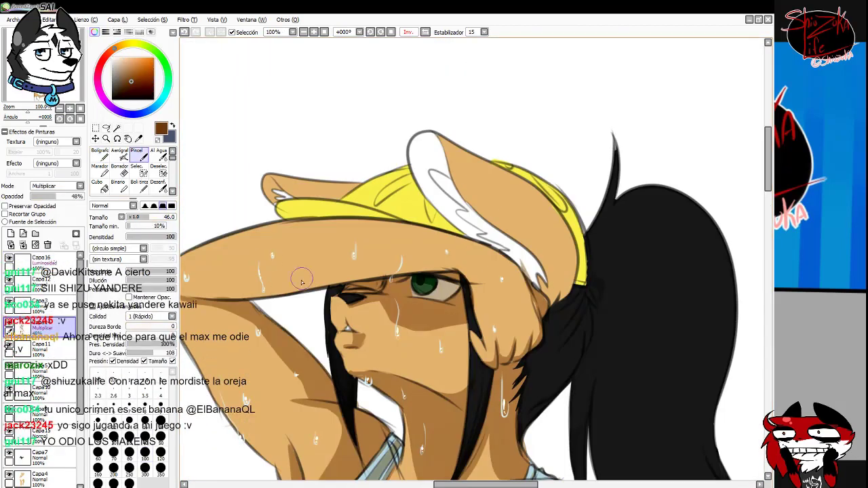
Shade the yellow cap's brim and folds and the ear's inner fur in brown on the Multiplicar layer Capa14.
drag(279, 343, 299, 344)
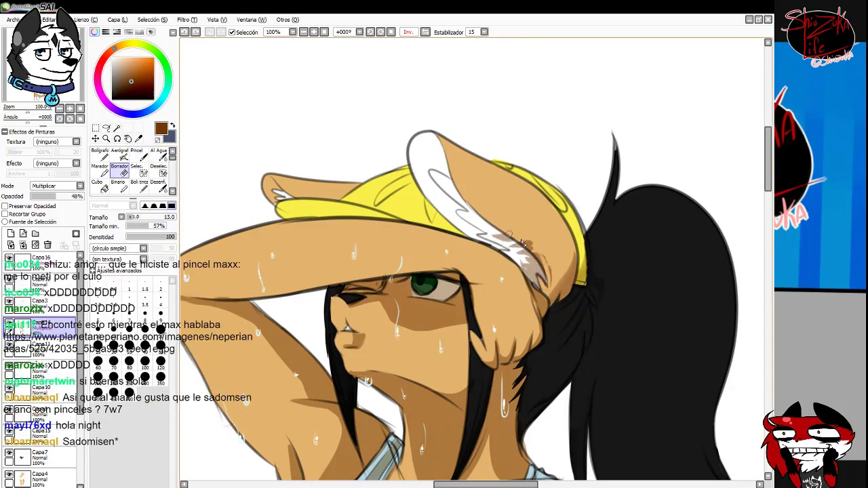
drag(278, 205, 411, 230)
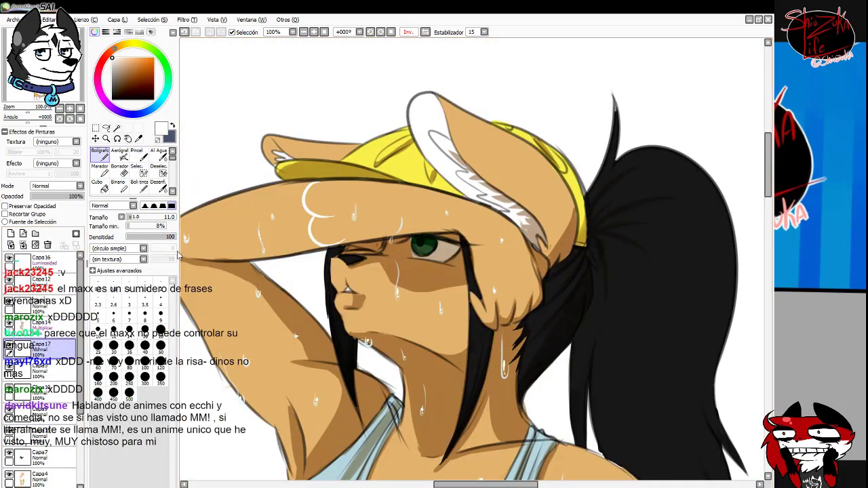
Outline a white scalloped fur marking along the raised forearm toward the hand on Normal layer Capa17, with the pen at size 11.
drag(338, 246, 463, 225)
drag(319, 187, 428, 192)
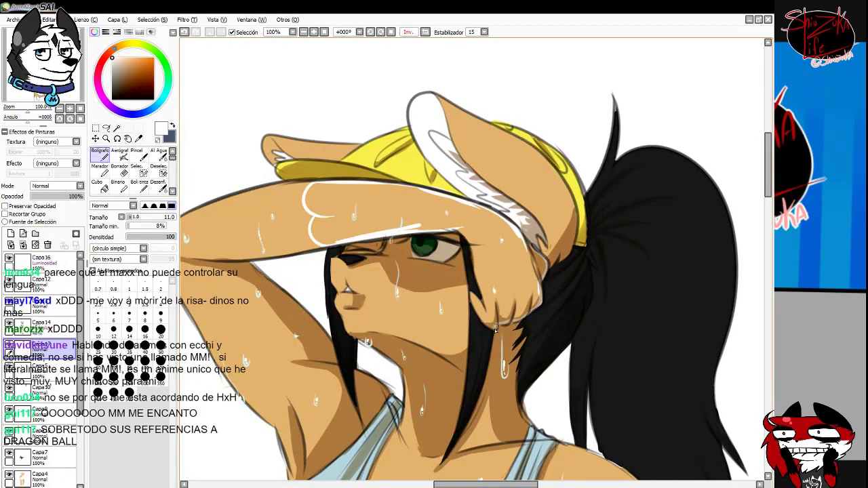
drag(319, 204, 515, 224)
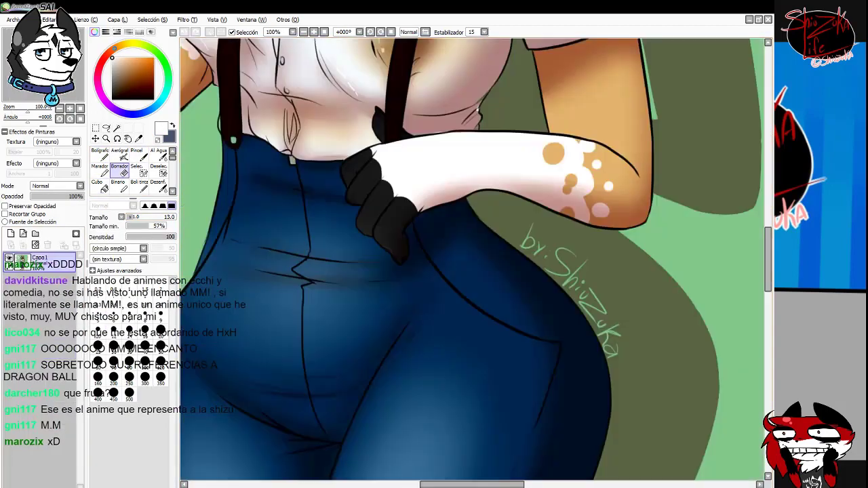
Paint white scalloped fur markings with spots above the hooves of both legs on layer Capa17, using the pen at size 34.
drag(435, 196, 389, 201)
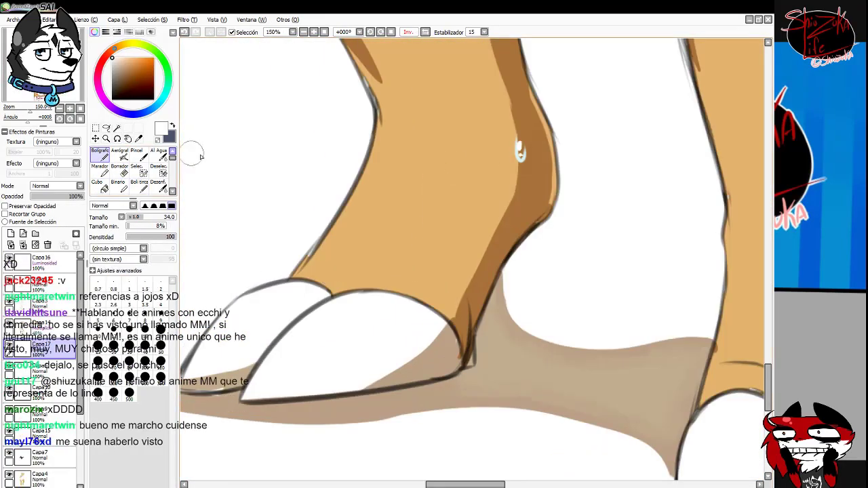
drag(388, 208, 508, 200)
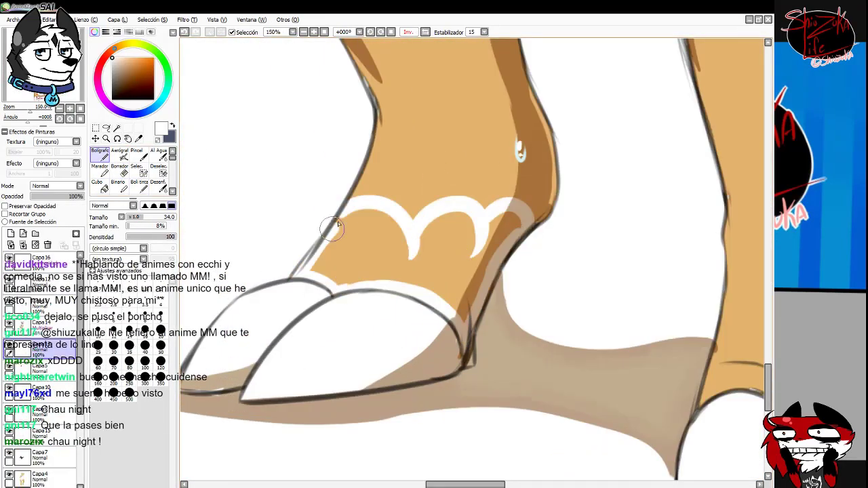
scroll(442, 426, up, 3)
drag(442, 426, 507, 304)
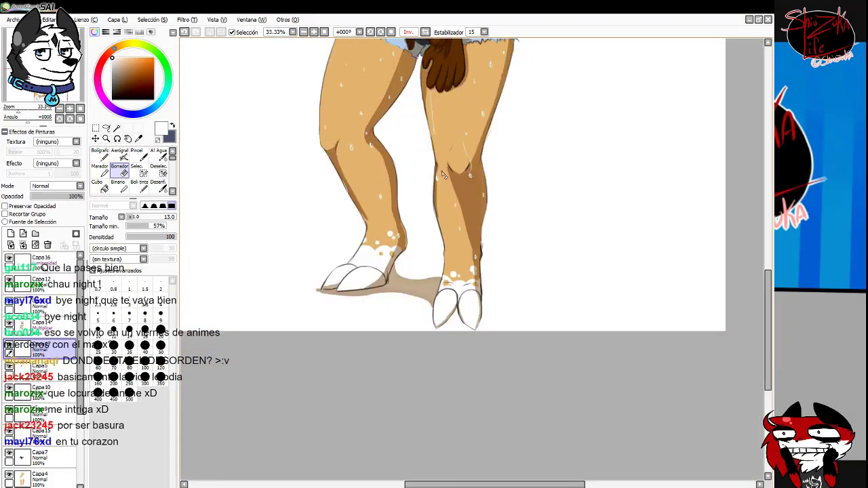